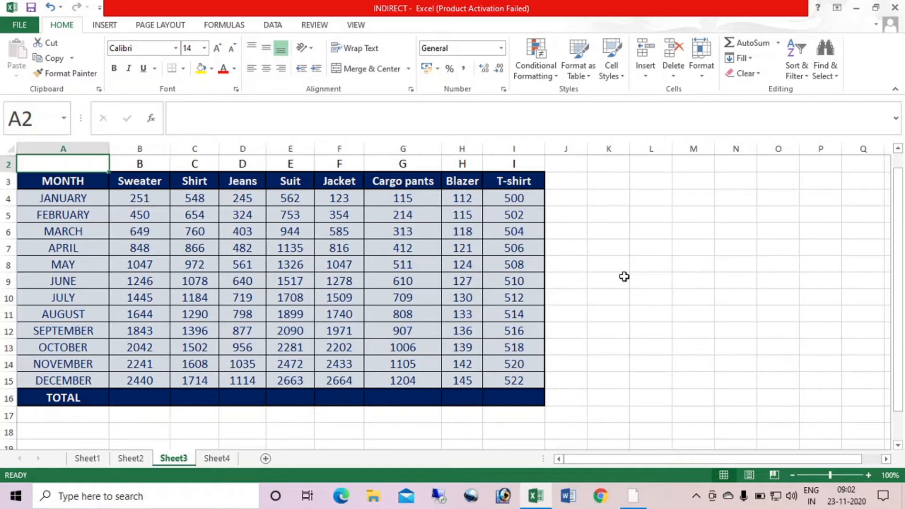
On Sheet3, total the Sweater column in B16 with =SUM(B4:B15) and fill the formula across to the T-shirt column
{"action": "left_click", "coordinate": [140, 395]}
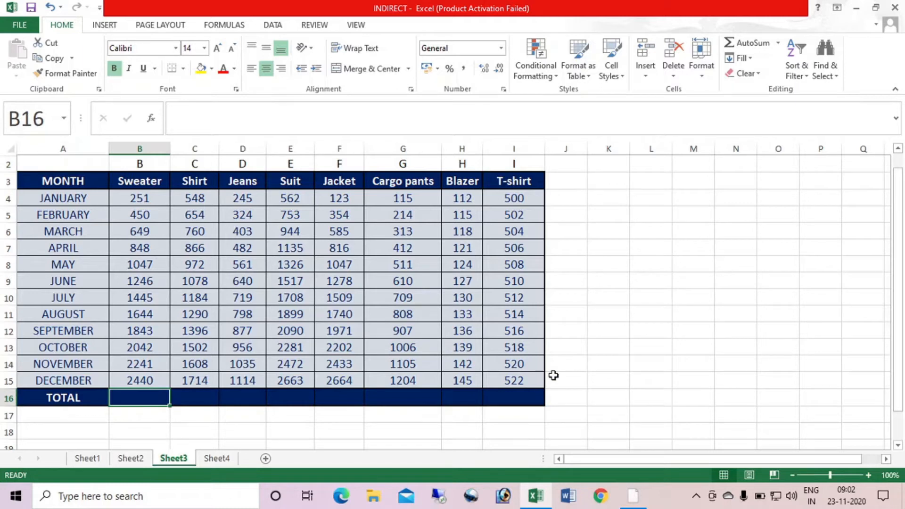
{"action": "type", "text": "=SUM("}
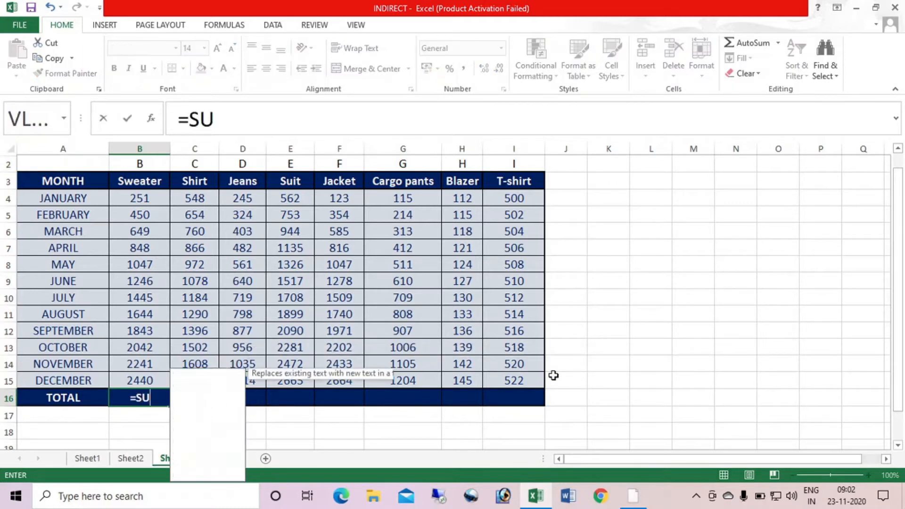
{"action": "left_click_drag", "start_coordinate": [140, 197], "coordinate": [146, 382]}
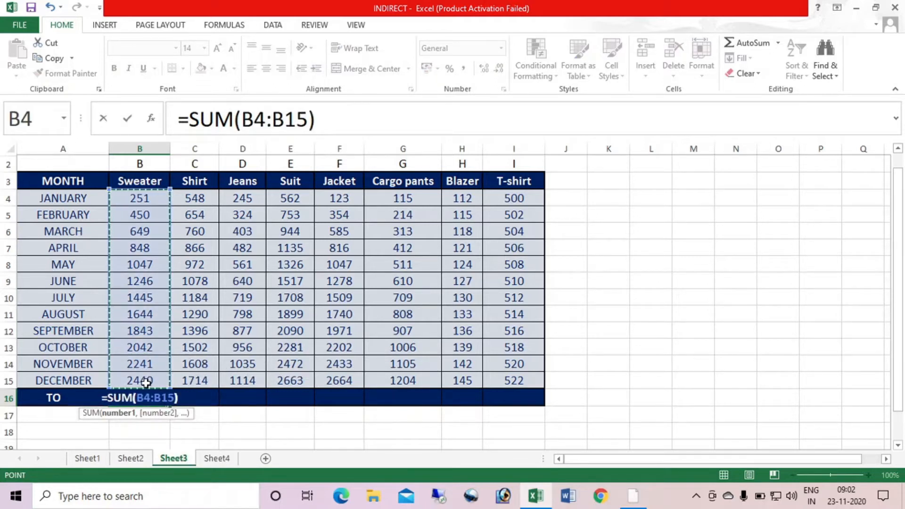
{"action": "key", "text": "Return"}
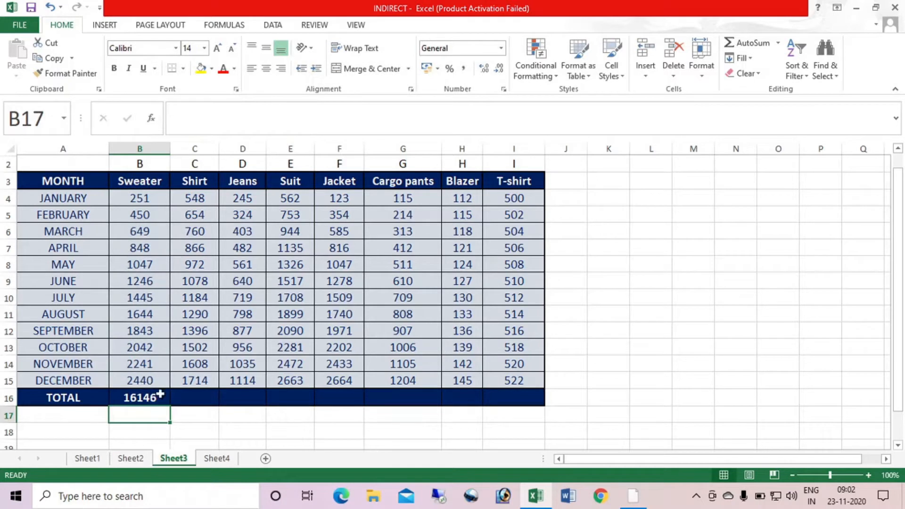
{"action": "left_click", "coordinate": [159, 397]}
{"action": "left_click_drag", "start_coordinate": [168, 405], "coordinate": [522, 401]}
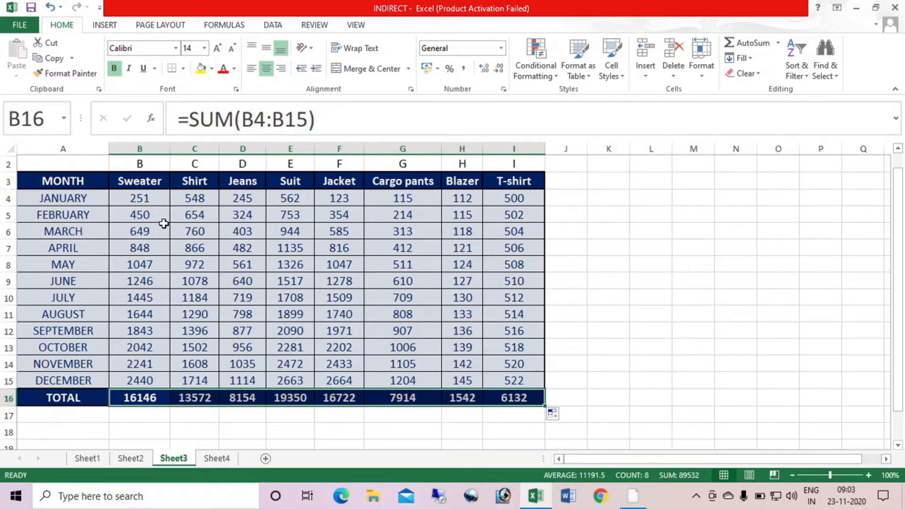
Change the Sweater total in B16 to sum only January to March (B4:B6) and fill it across to the T-shirt column
{"action": "left_click", "coordinate": [147, 397]}
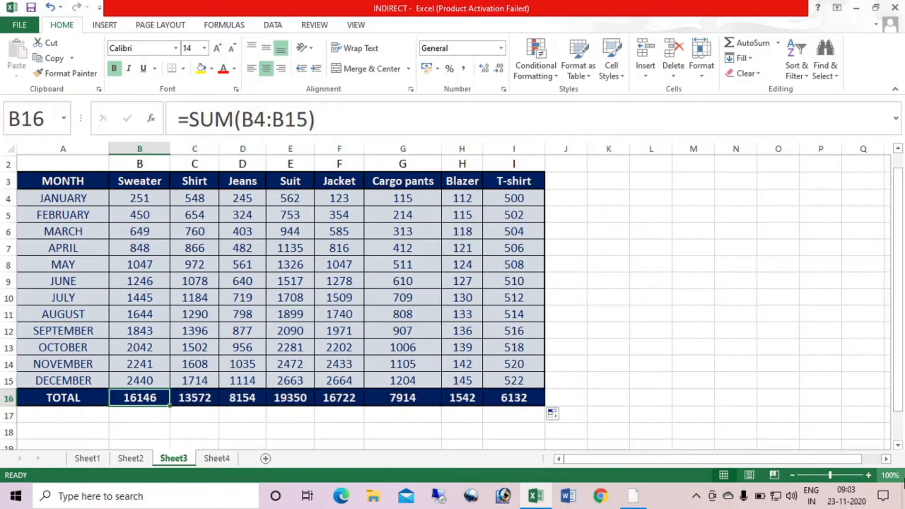
{"action": "key", "text": "F2"}
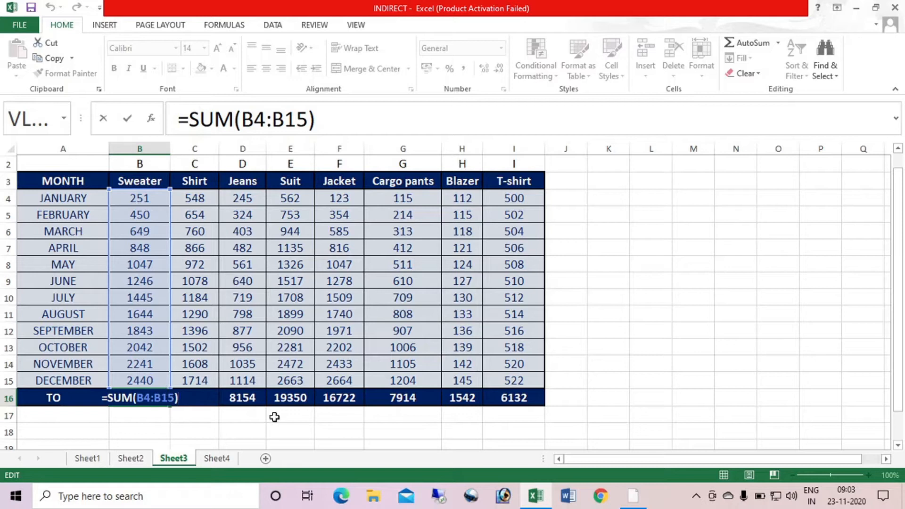
{"action": "key", "text": "BackSpace"}
{"action": "key", "text": "BackSpace"}
{"action": "key", "text": "BackSpace"}
{"action": "key", "text": "BackSpace"}
{"action": "key", "text": "BackSpace"}
{"action": "key", "text": "BackSpace"}
{"action": "key", "text": "BackSpace"}
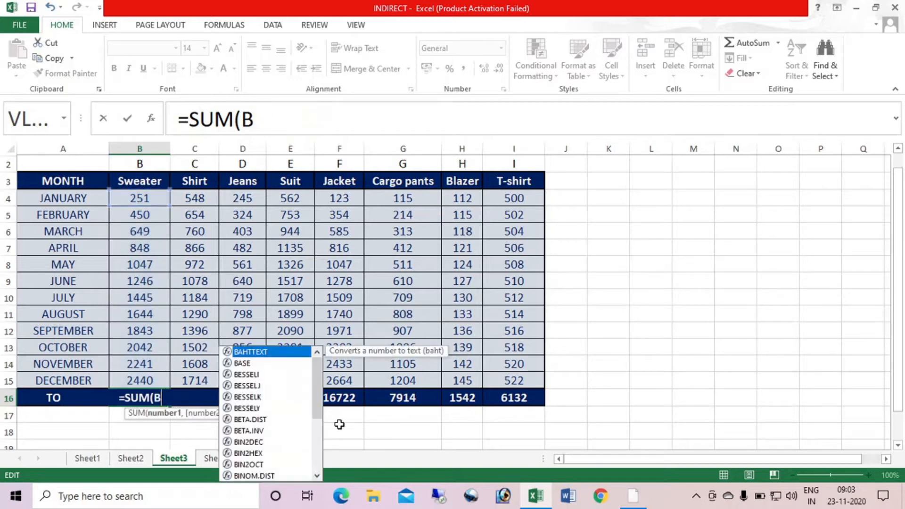
{"action": "left_click_drag", "start_coordinate": [143, 197], "coordinate": [154, 236]}
{"action": "key", "text": "Return"}
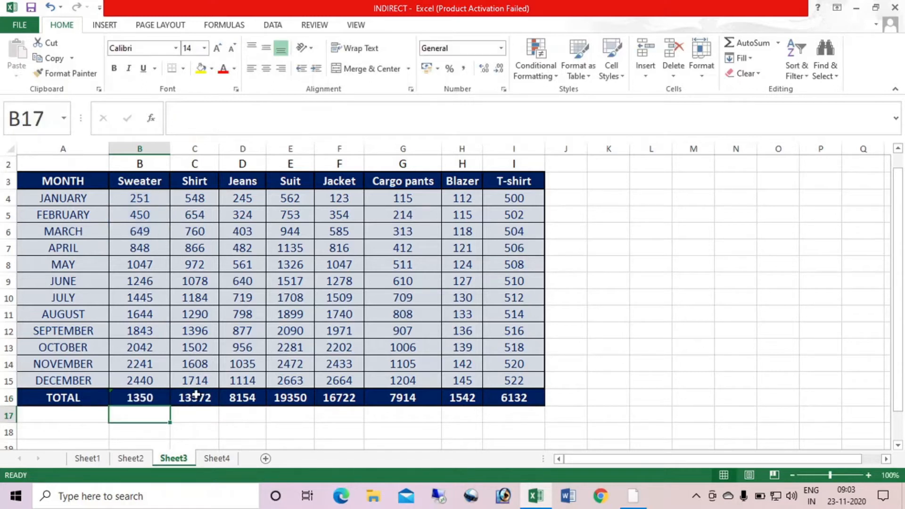
{"action": "left_click", "coordinate": [138, 398]}
{"action": "left_click_drag", "start_coordinate": [269, 405], "coordinate": [543, 403]}
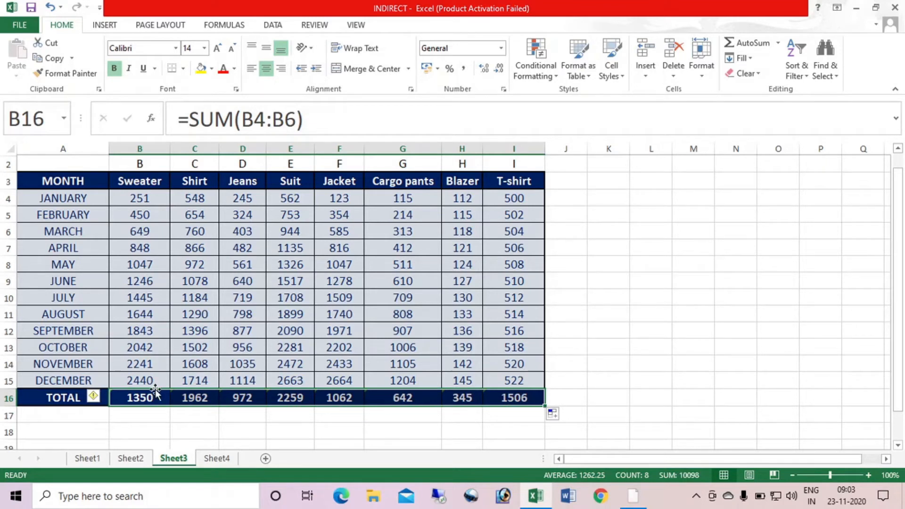
Shift the Sweater total's range in B16 to April to June (B7:B9) and fill it across to the T-shirt column
{"action": "left_click", "coordinate": [140, 398]}
{"action": "key", "text": "F2"}
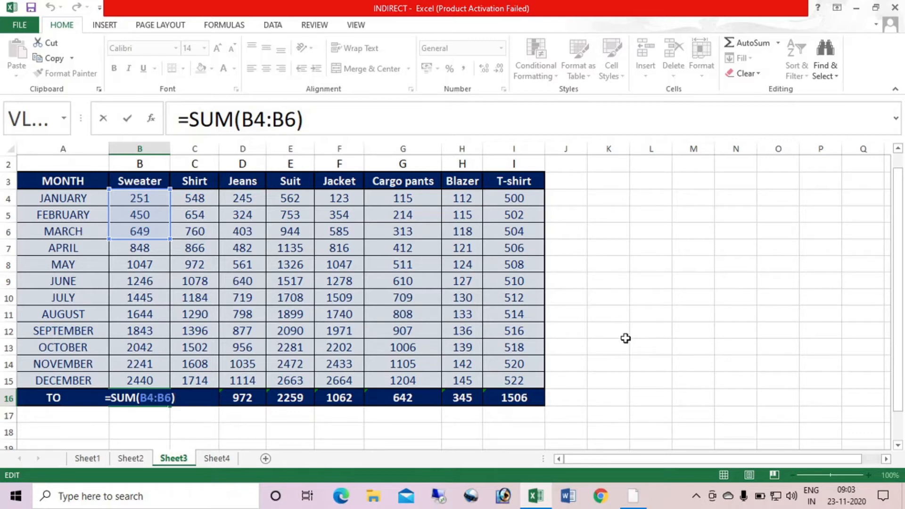
{"action": "left_click_drag", "start_coordinate": [139, 238], "coordinate": [145, 281]}
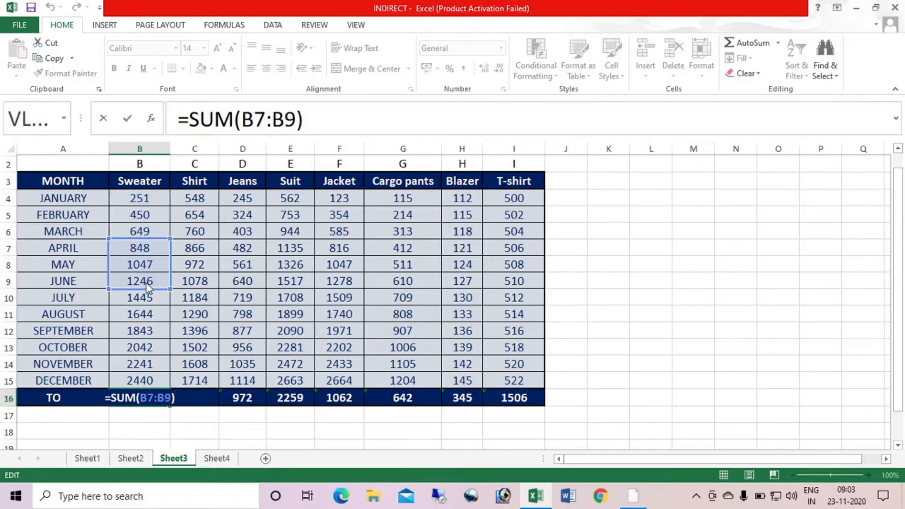
{"action": "key", "text": "Return"}
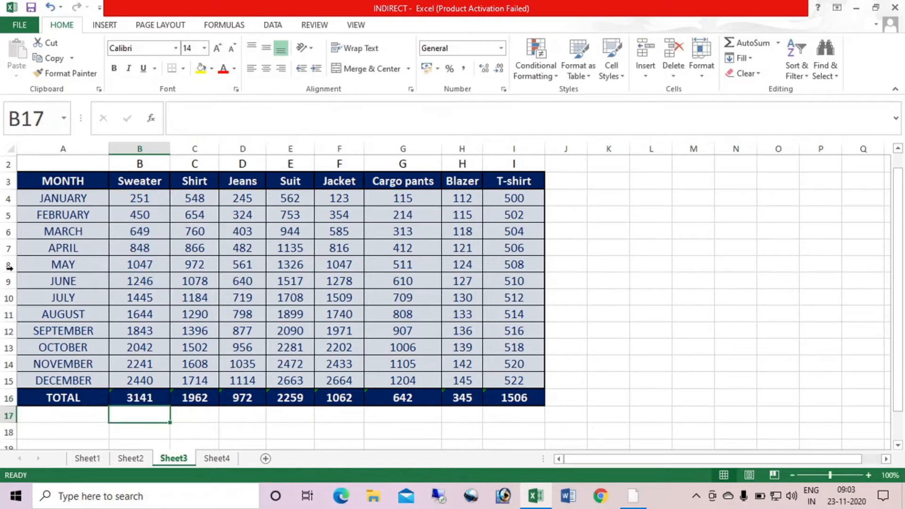
{"action": "left_click", "coordinate": [157, 398]}
{"action": "left_click_drag", "start_coordinate": [170, 406], "coordinate": [535, 401]}
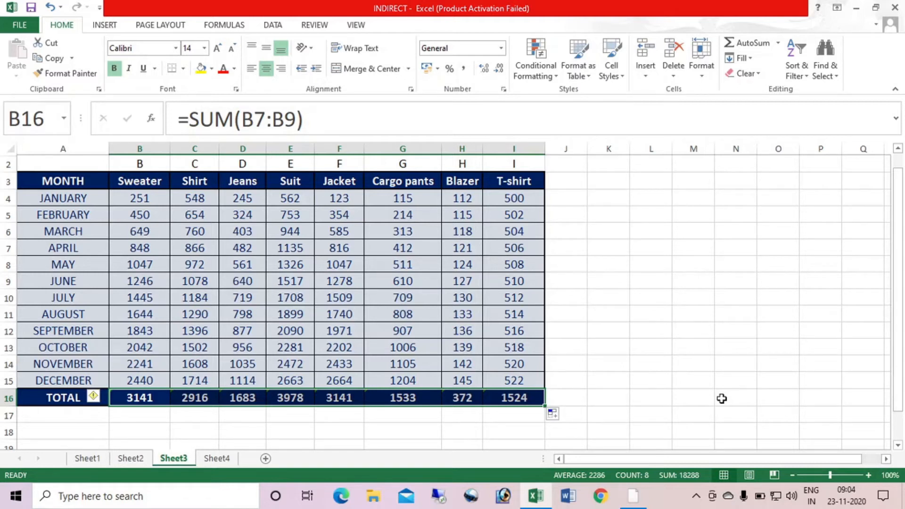
On Sheet1, set the totalled period in row 17 to April to June using the start-month and end-month spinners
{"action": "left_click", "coordinate": [89, 456]}
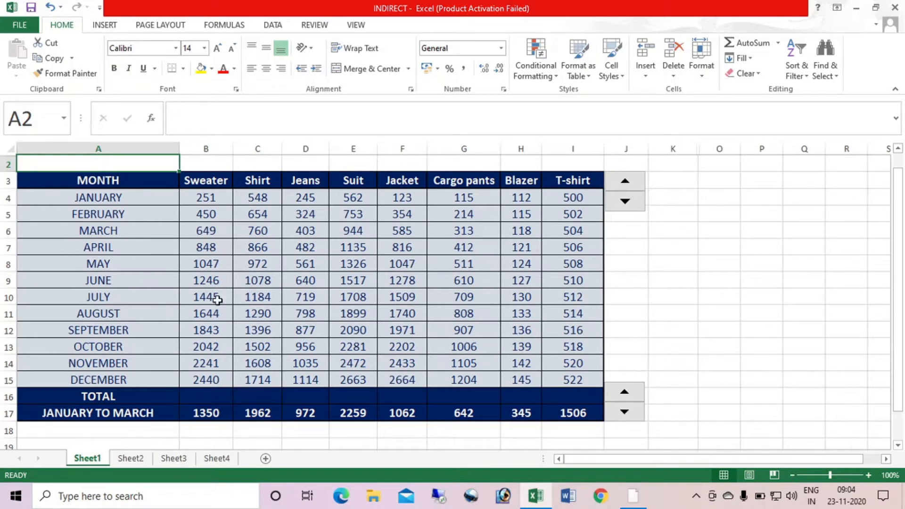
{"action": "left_click", "coordinate": [625, 185]}
{"action": "left_click", "coordinate": [625, 185]}
{"action": "left_click", "coordinate": [630, 394]}
{"action": "left_click", "coordinate": [631, 395]}
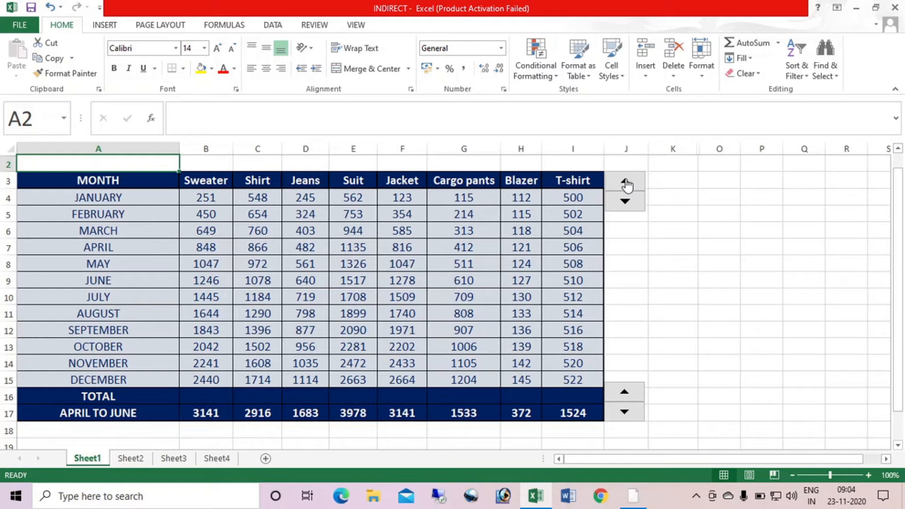
Advance the start and end months of the totalled period until it covers October to December
{"action": "left_click", "coordinate": [626, 183]}
{"action": "left_click", "coordinate": [627, 395]}
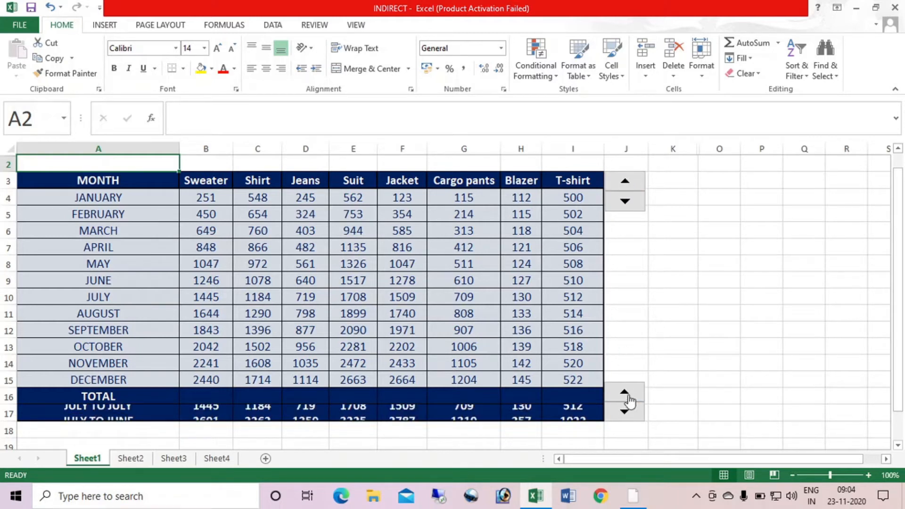
{"action": "left_click", "coordinate": [627, 395]}
{"action": "left_click", "coordinate": [626, 395]}
{"action": "left_click", "coordinate": [627, 184]}
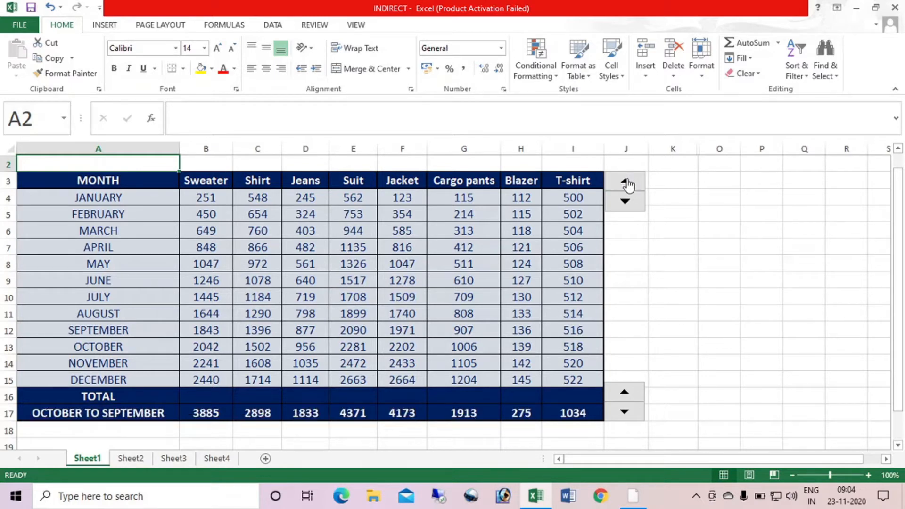
{"action": "left_click", "coordinate": [626, 395]}
{"action": "left_click", "coordinate": [625, 396]}
{"action": "left_click", "coordinate": [626, 396]}
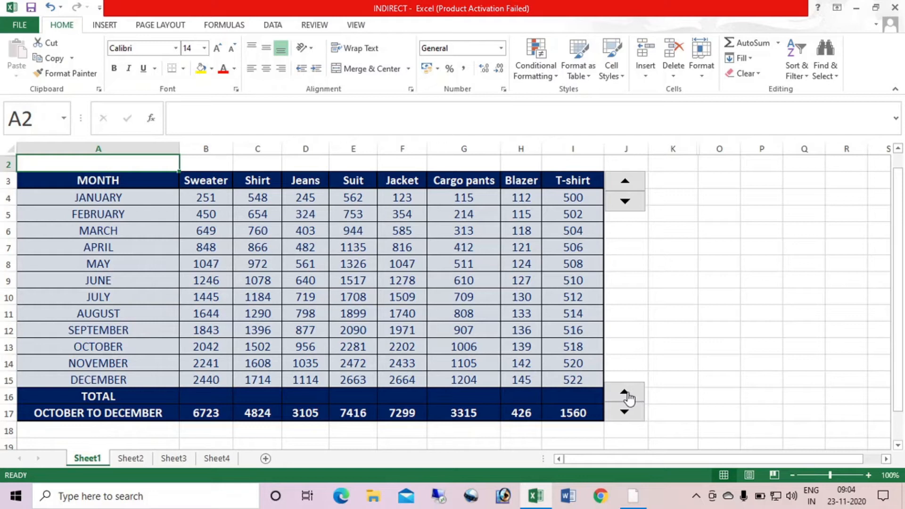
Move the start month back to January so the row 17 totals cover January to December
{"action": "left_click", "coordinate": [623, 205]}
{"action": "left_click", "coordinate": [623, 204]}
{"action": "left_click", "coordinate": [623, 205]}
{"action": "left_click", "coordinate": [623, 204]}
{"action": "left_click", "coordinate": [623, 204]}
{"action": "left_click", "coordinate": [623, 205]}
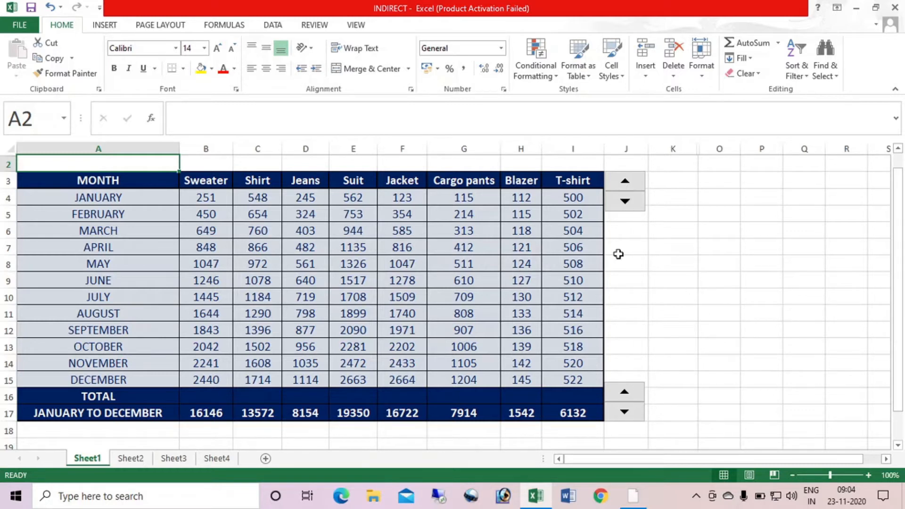
Narrow the totalled period in row 17 to April to October, and from there to May to October
{"action": "left_click", "coordinate": [625, 181]}
{"action": "left_click", "coordinate": [625, 181]}
{"action": "left_click", "coordinate": [625, 181]}
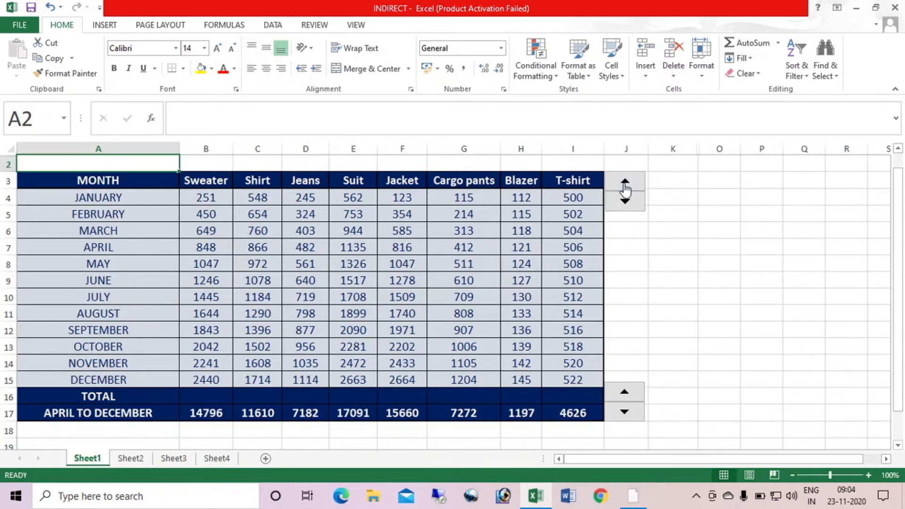
{"action": "left_click", "coordinate": [627, 417]}
{"action": "left_click", "coordinate": [628, 417]}
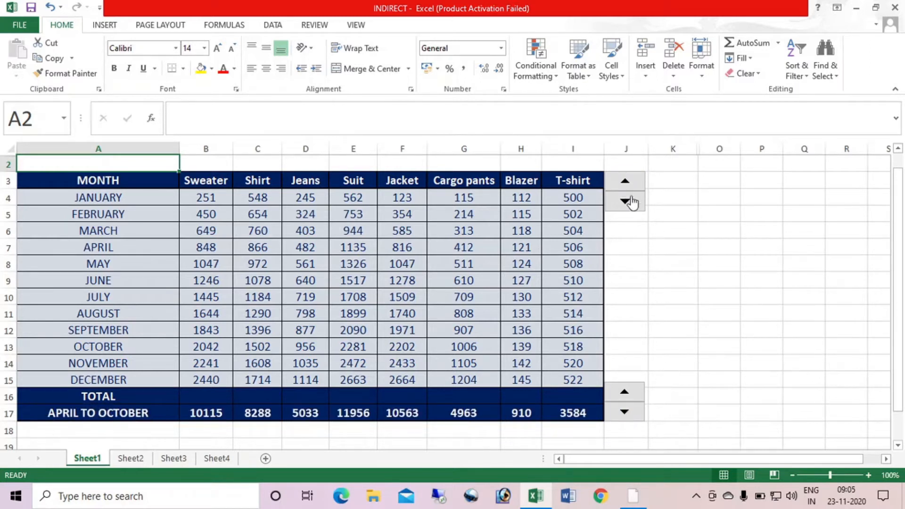
{"action": "left_click", "coordinate": [626, 183]}
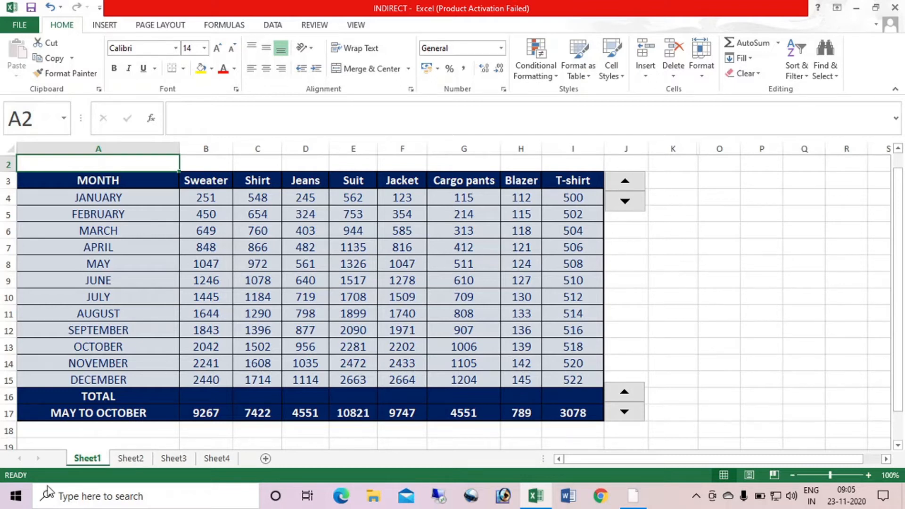
On Sheet4, enter the direct reference =F5 in H5, fill it down to H8, and check the source entries in F5:F8
{"action": "left_click", "coordinate": [219, 460]}
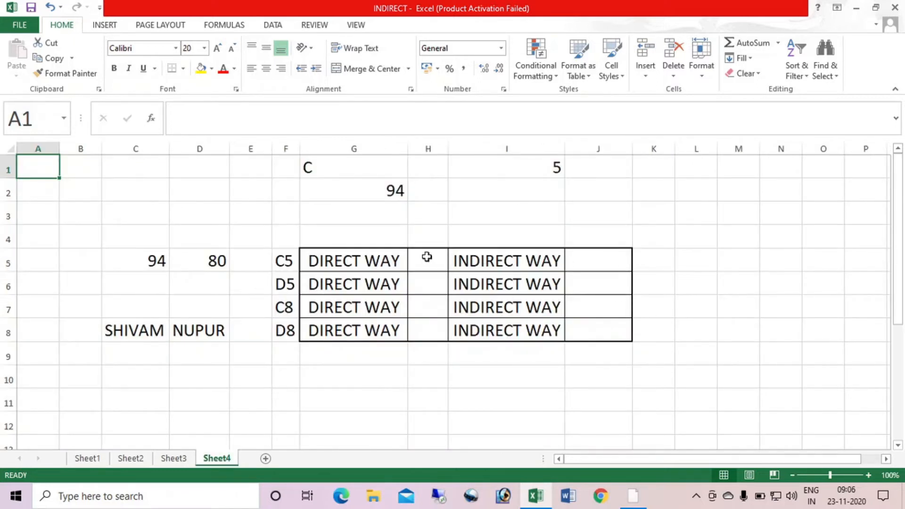
{"action": "left_click", "coordinate": [436, 264]}
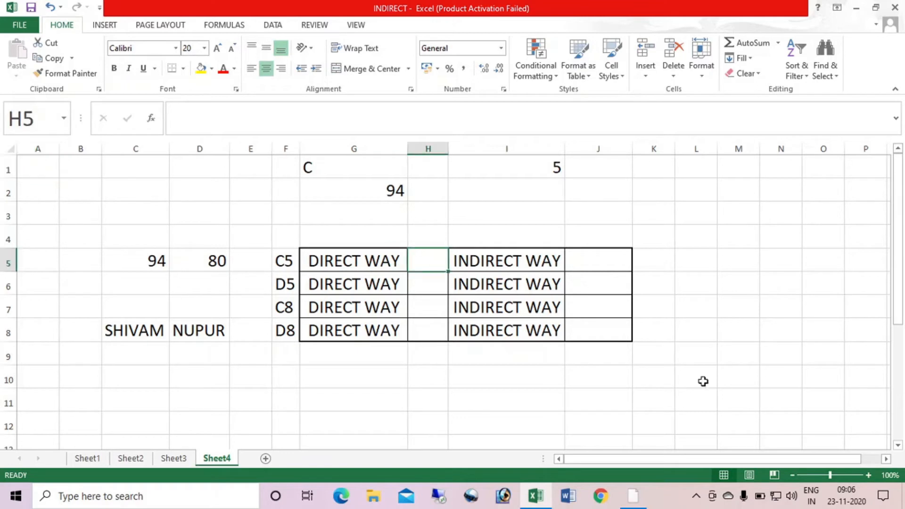
{"action": "type", "text": "="}
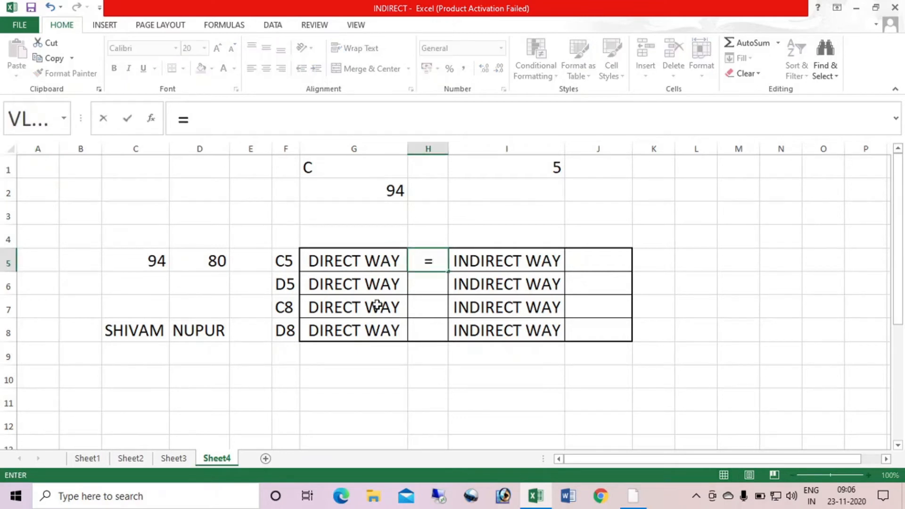
{"action": "left_click", "coordinate": [287, 263]}
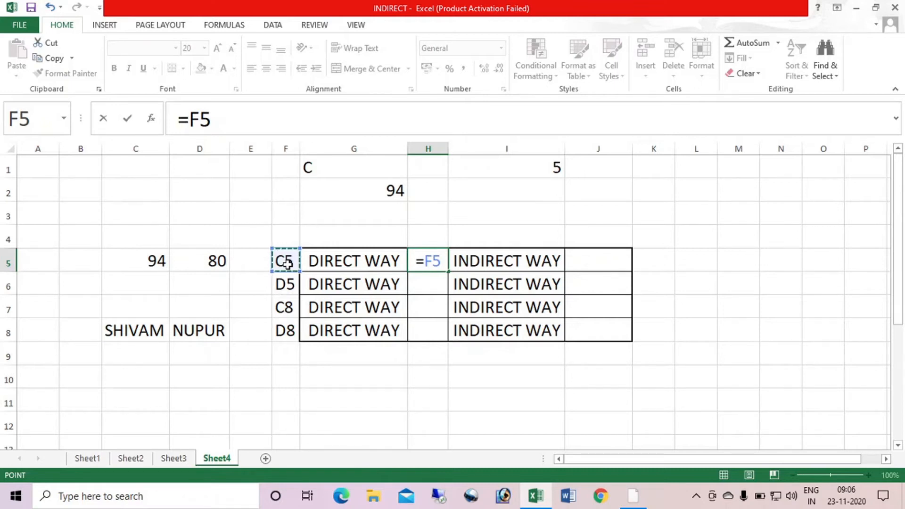
{"action": "key", "text": "Return"}
{"action": "left_click", "coordinate": [428, 261]}
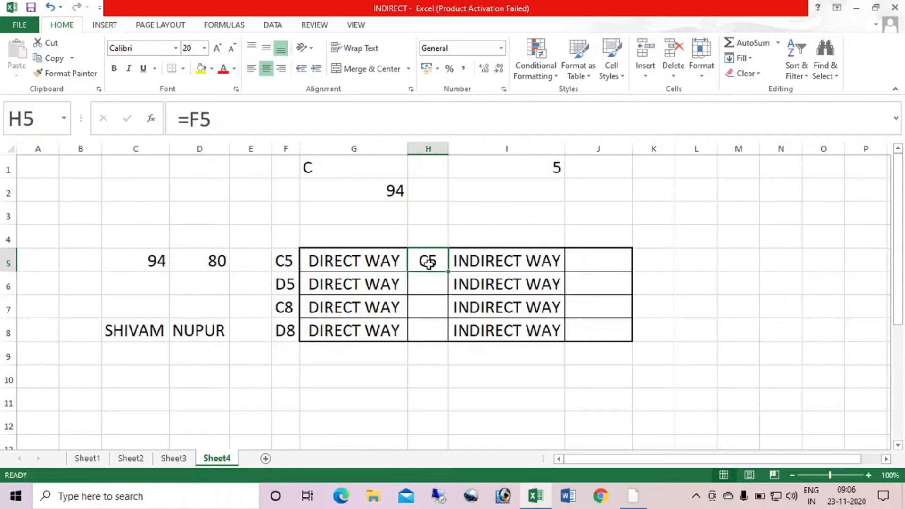
{"action": "left_click_drag", "start_coordinate": [447, 271], "coordinate": [440, 331]}
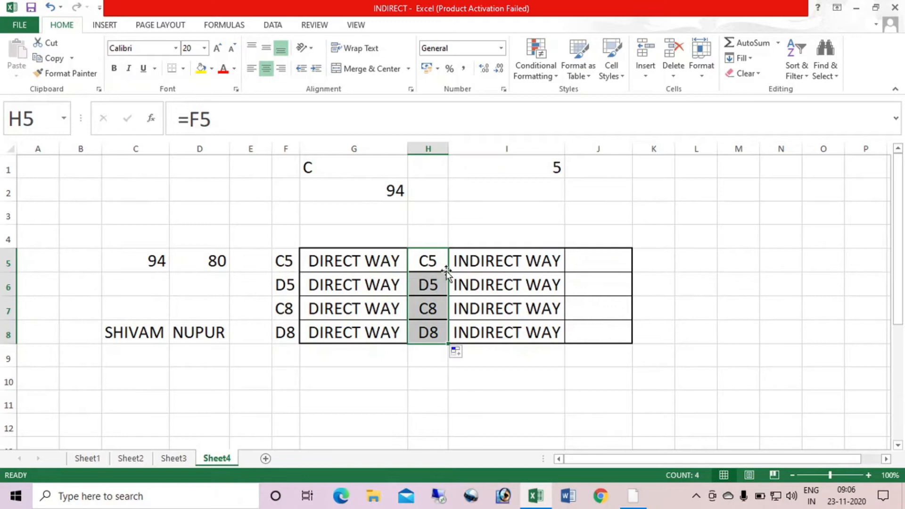
{"action": "left_click", "coordinate": [280, 261]}
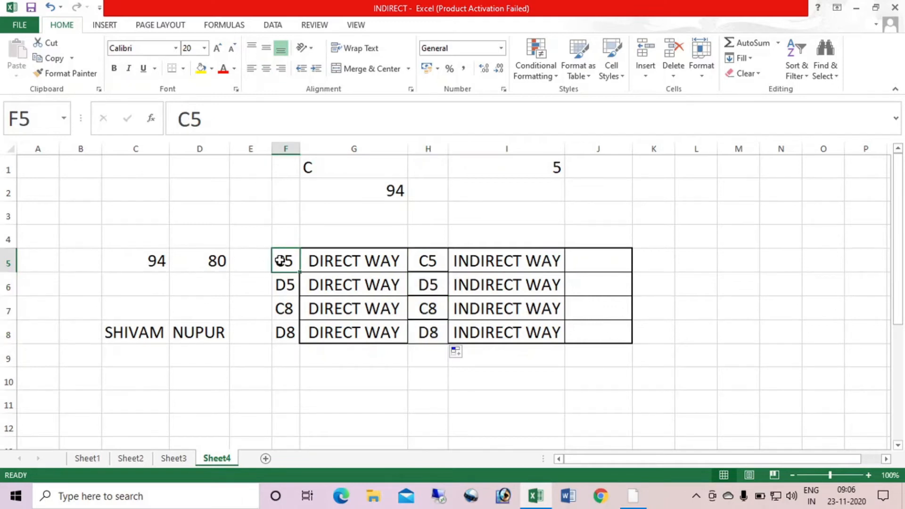
{"action": "key", "text": "Down"}
{"action": "key", "text": "Down"}
{"action": "key", "text": "Down"}
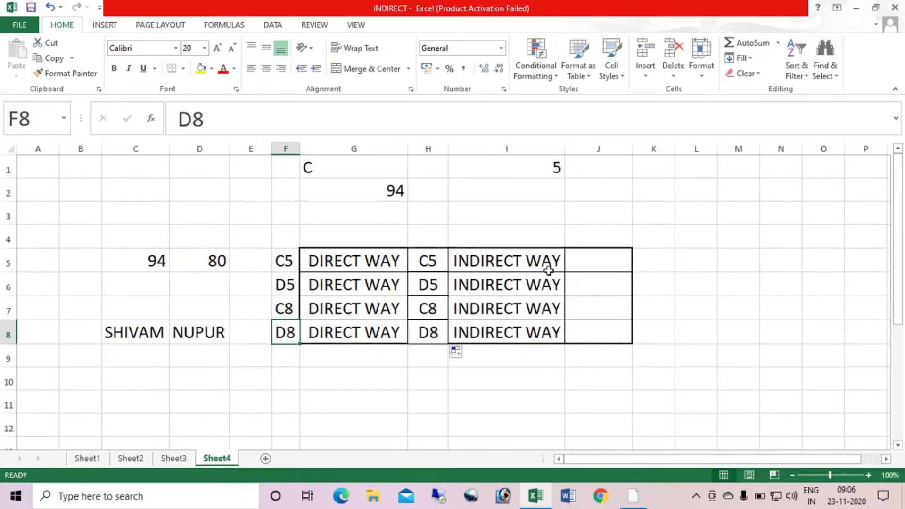
Enter the formula =INDIRECT(F5) in J5, beside the first INDIRECT WAY label
{"action": "left_click", "coordinate": [595, 264]}
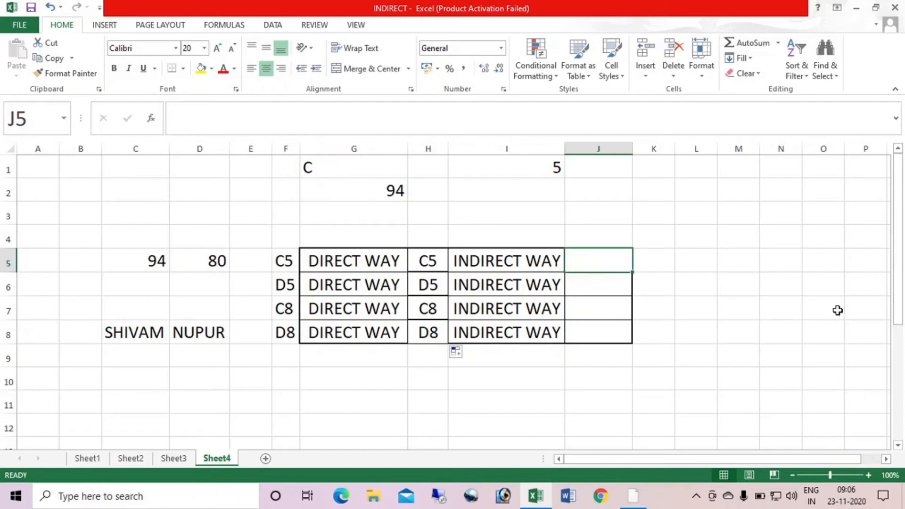
{"action": "type", "text": "=IN"}
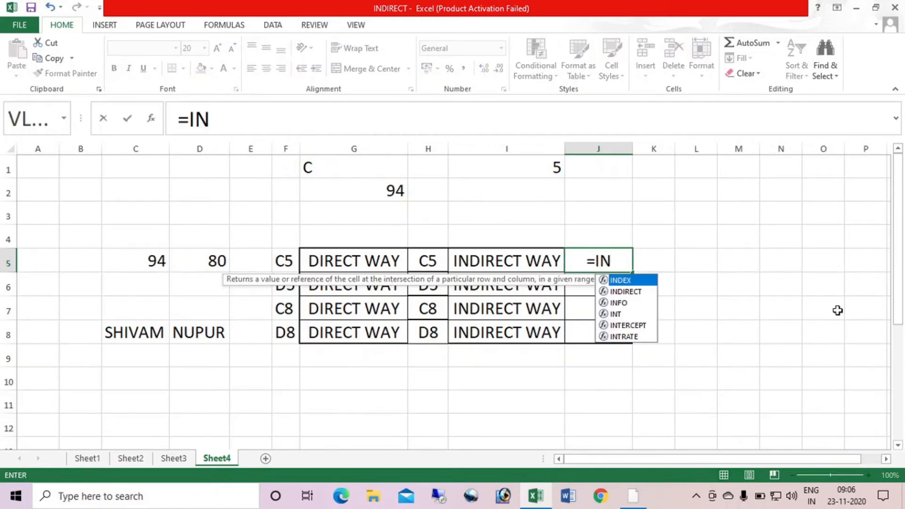
{"action": "type", "text": "D"}
{"action": "key", "text": "Tab"}
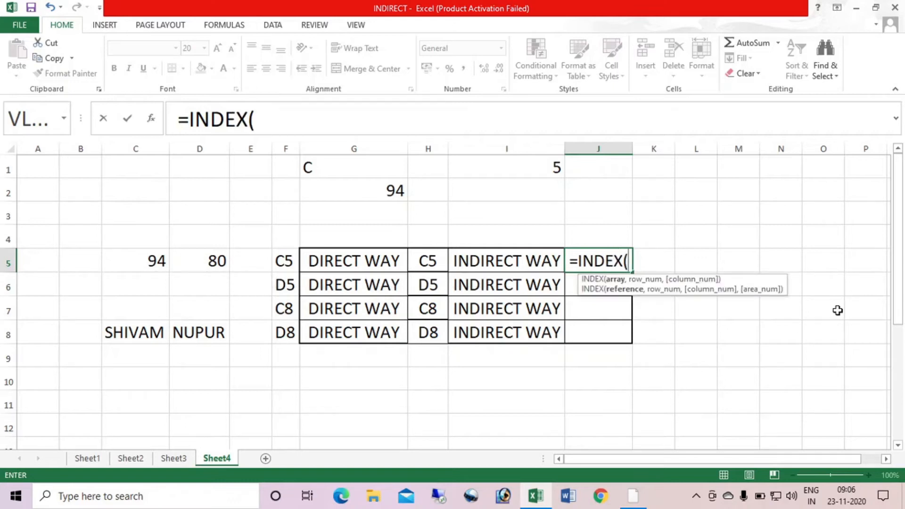
{"action": "key", "text": "BackSpace"}
{"action": "key", "text": "BackSpace"}
{"action": "key", "text": "BackSpace"}
{"action": "key", "text": "BackSpace"}
{"action": "key", "text": "Down"}
{"action": "key", "text": "Tab"}
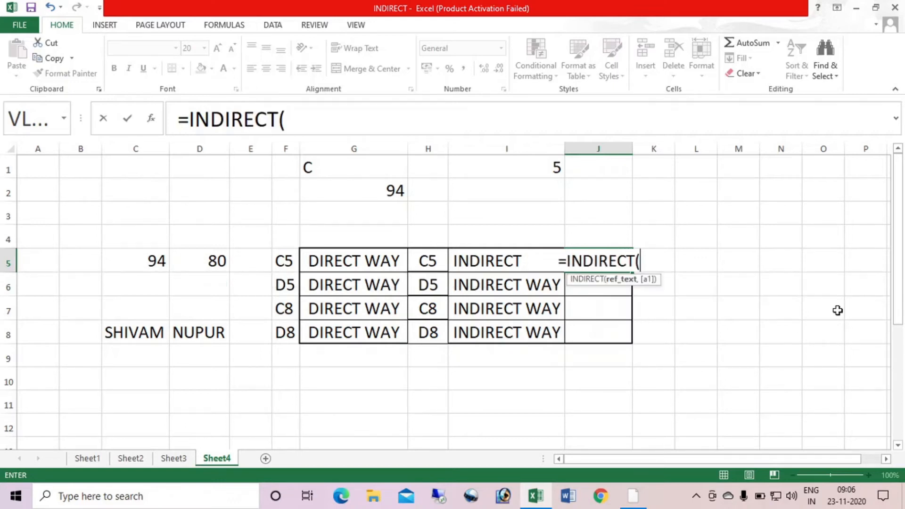
{"action": "key", "text": "BackSpace"}
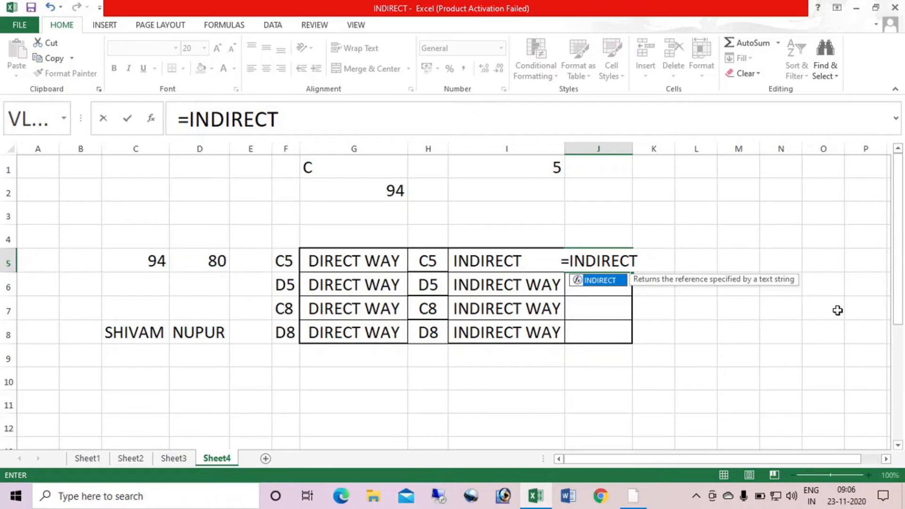
{"action": "type", "text": "("}
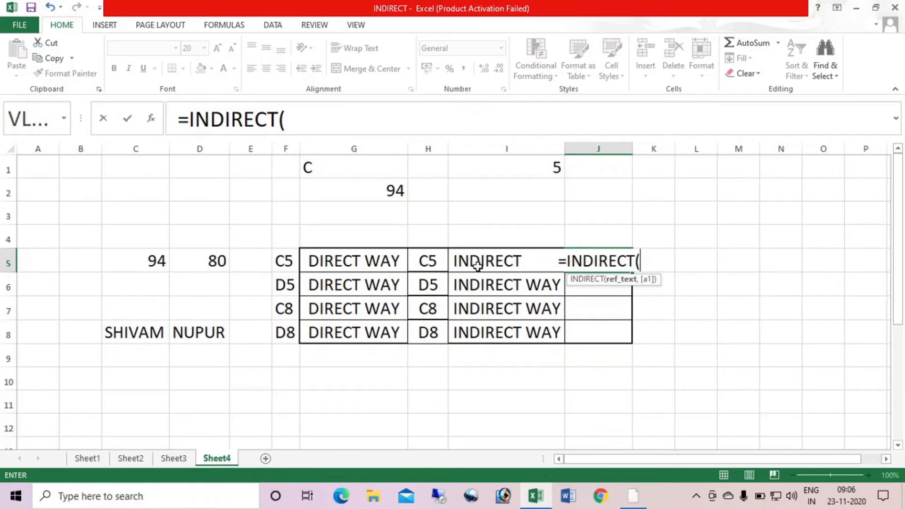
{"action": "left_click", "coordinate": [282, 261]}
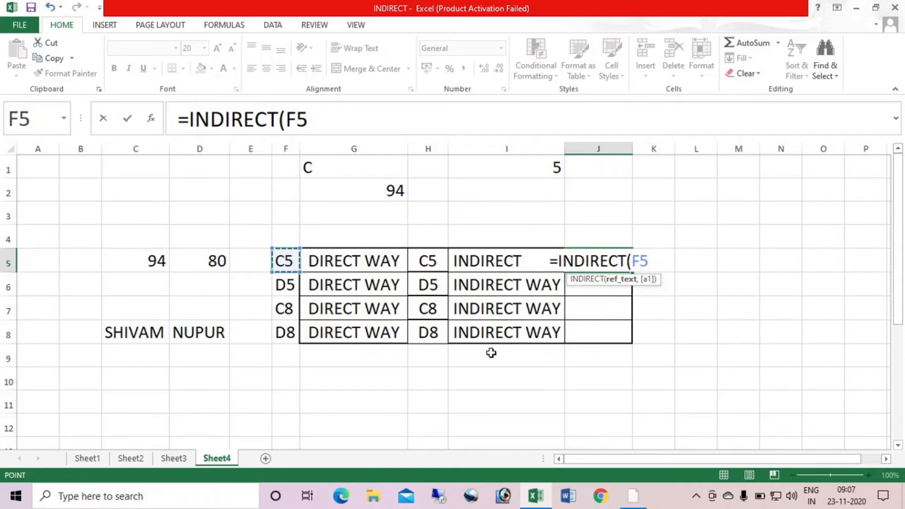
{"action": "key", "text": "Return"}
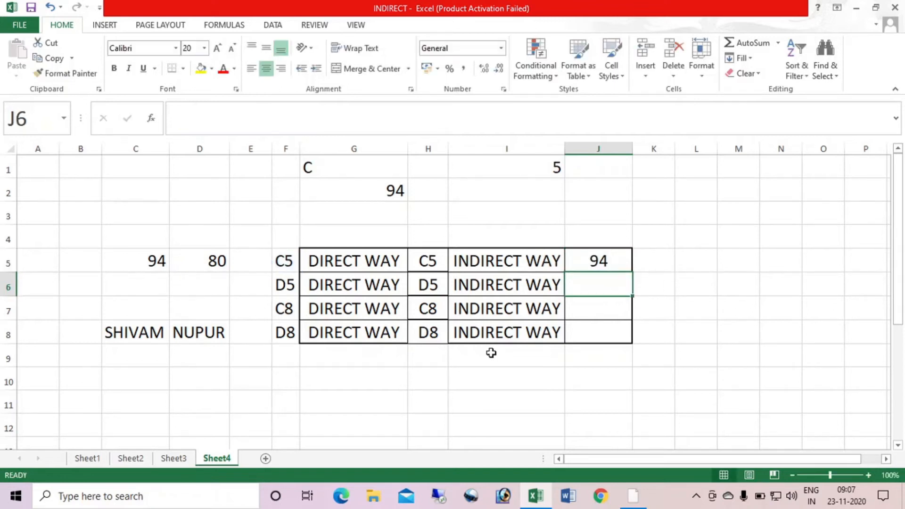
Trace the J5 formula through F5 to its source cell C5, and fill it down to J8
{"action": "left_click", "coordinate": [602, 258]}
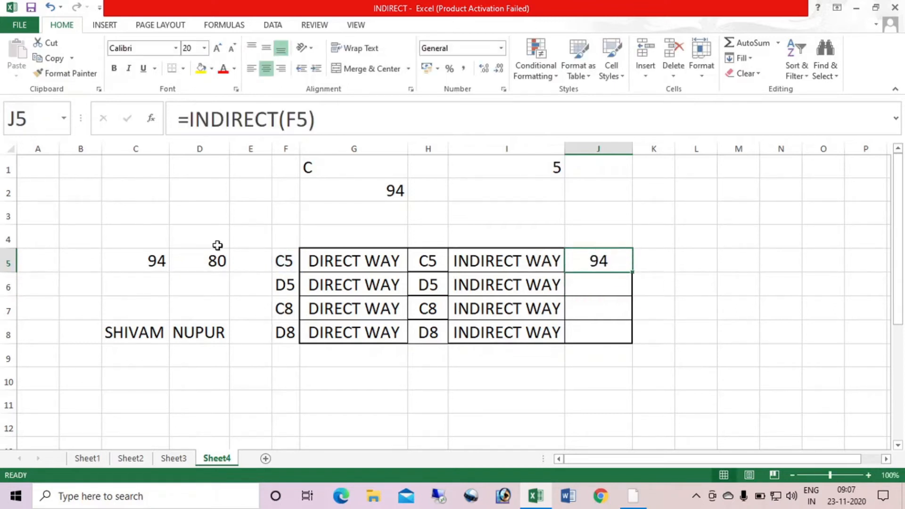
{"action": "left_click", "coordinate": [290, 263]}
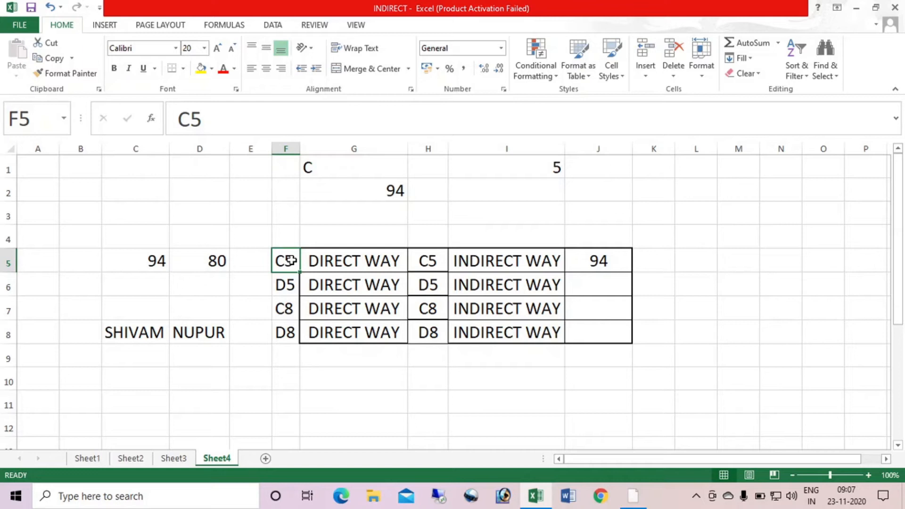
{"action": "left_click", "coordinate": [136, 264]}
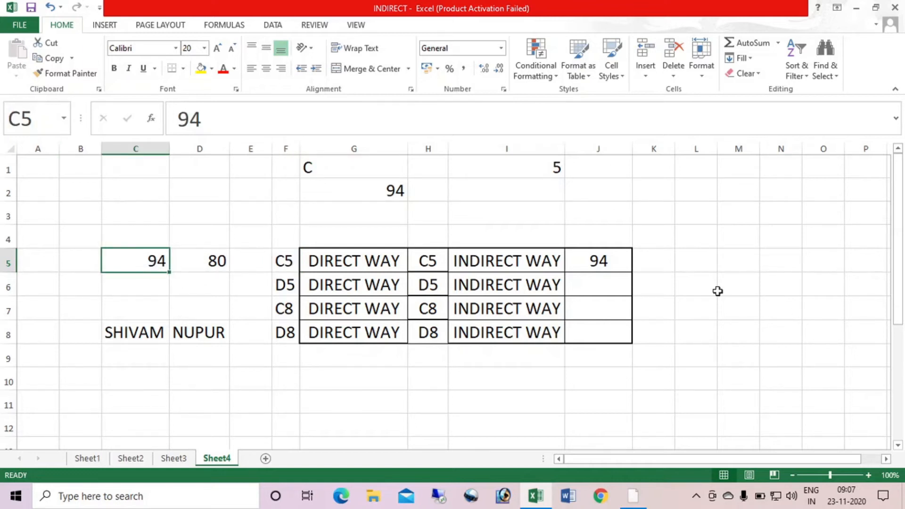
{"action": "left_click", "coordinate": [610, 271]}
{"action": "left_click_drag", "start_coordinate": [632, 272], "coordinate": [636, 342]}
Examine the INDIRECT formulas in J5:J8 against the references in F6:F8 and the source cells C8 and D8
{"action": "left_click", "coordinate": [618, 264]}
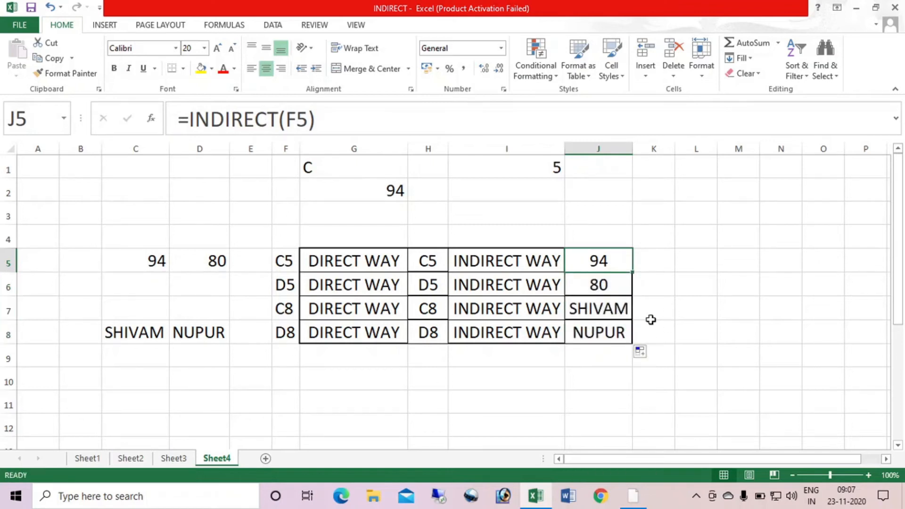
{"action": "key", "text": "Down"}
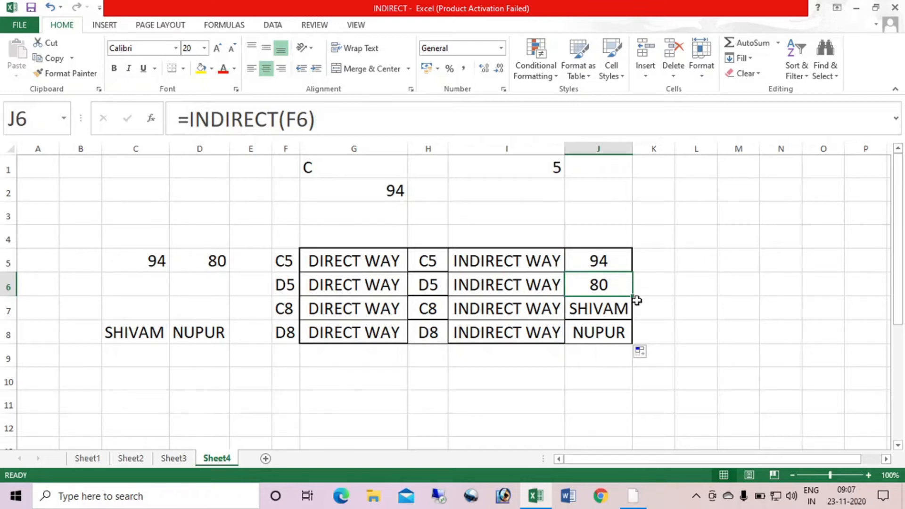
{"action": "left_click", "coordinate": [281, 285]}
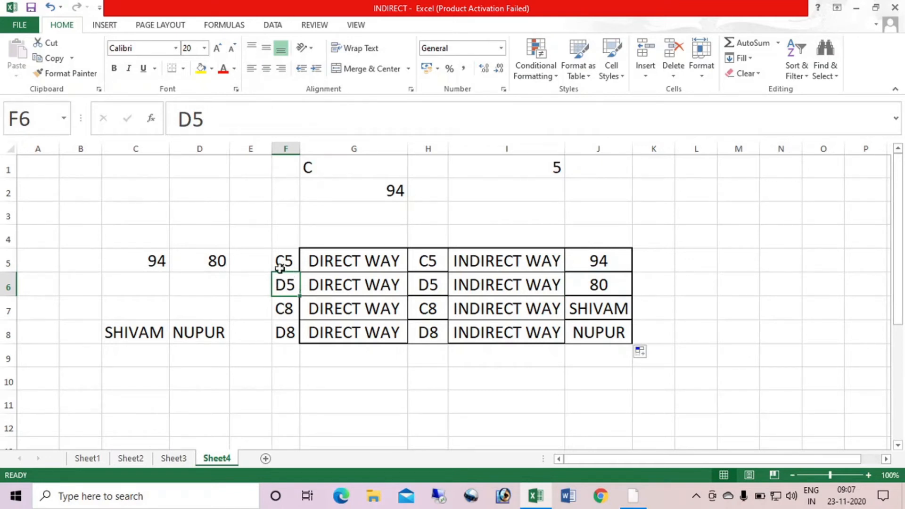
{"action": "left_click", "coordinate": [612, 309]}
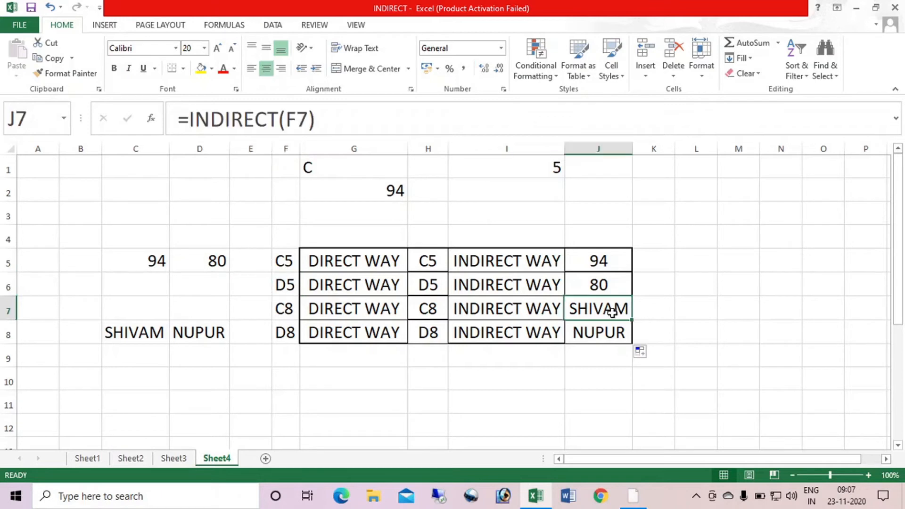
{"action": "left_click", "coordinate": [289, 312]}
{"action": "left_click", "coordinate": [126, 331]}
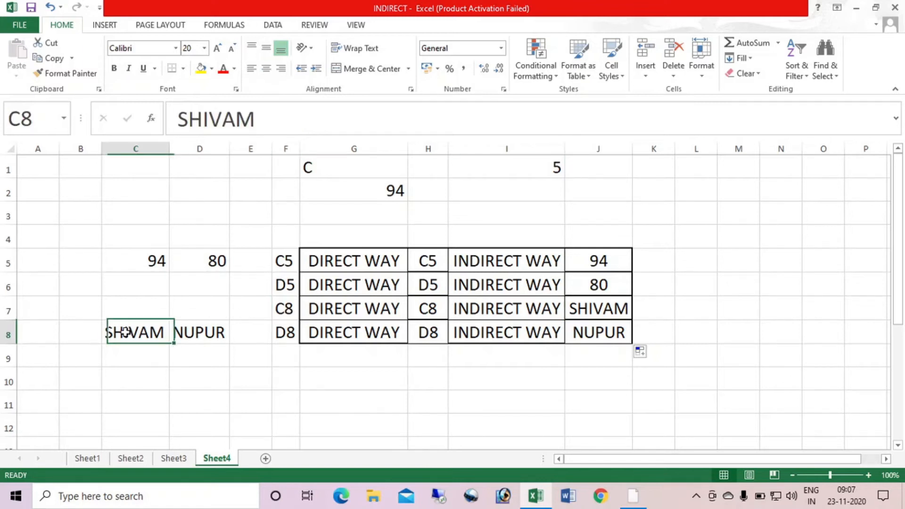
{"action": "left_click", "coordinate": [607, 334]}
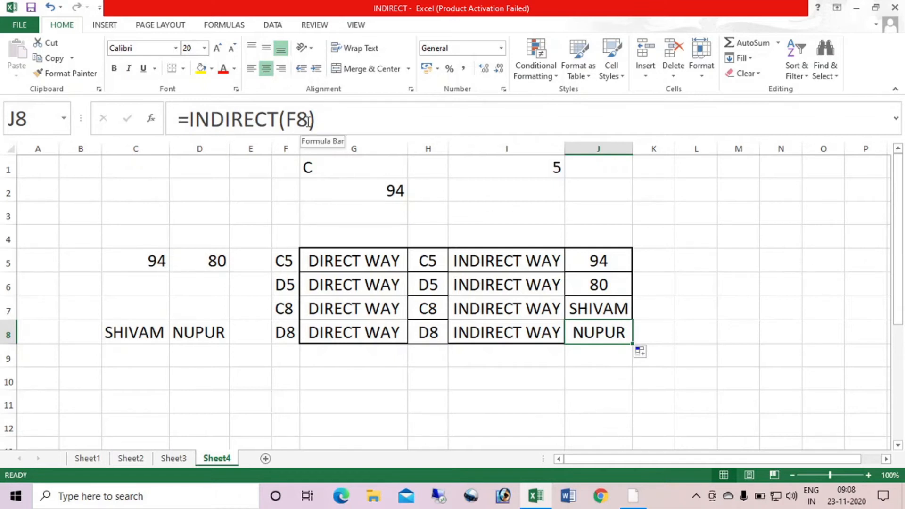
{"action": "left_click", "coordinate": [289, 334]}
{"action": "left_click", "coordinate": [194, 330]}
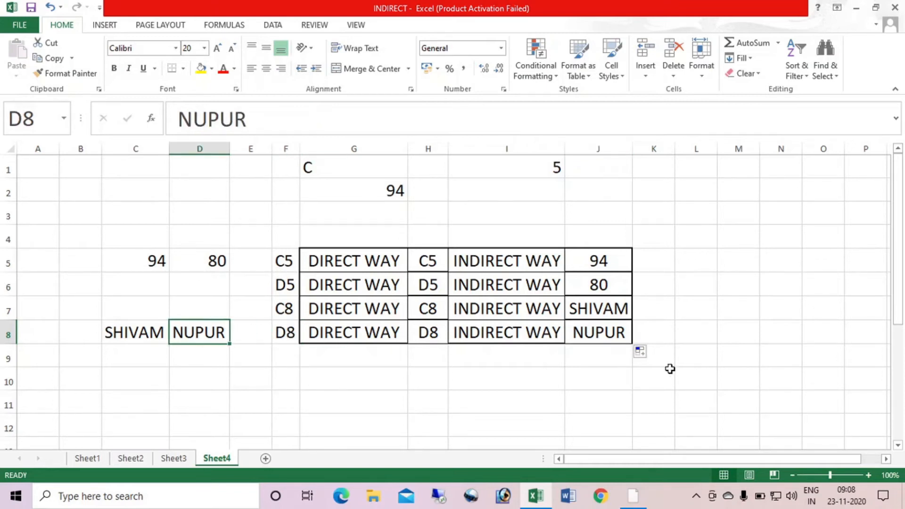
{"action": "left_click", "coordinate": [619, 334]}
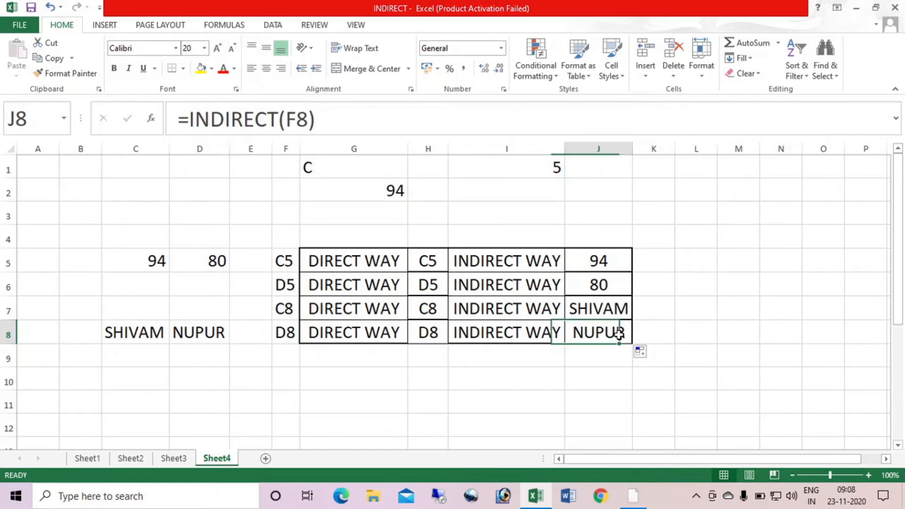
{"action": "left_click", "coordinate": [607, 255]}
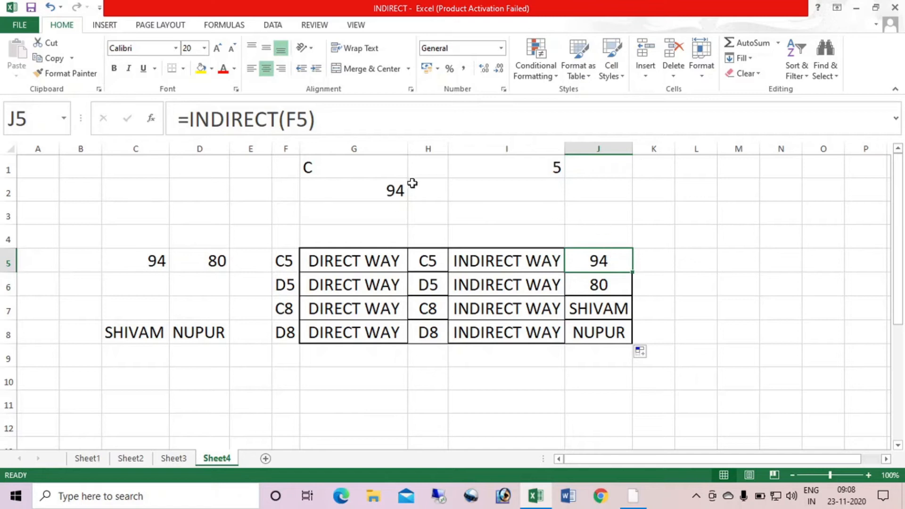
Clear G2 and enter =INDIRECT(G1&I1) there to join the column letter and row number into one reference
{"action": "left_click", "coordinate": [389, 189]}
{"action": "key", "text": "Delete"}
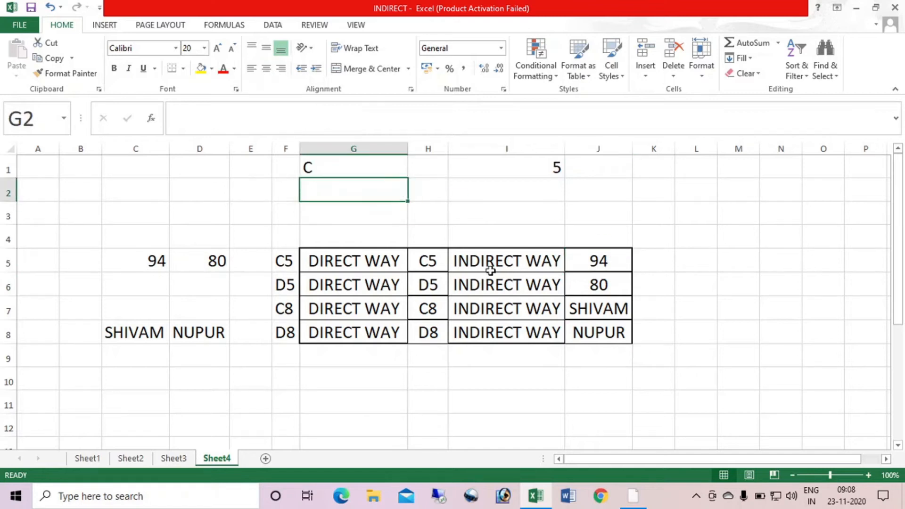
{"action": "type", "text": "=I"}
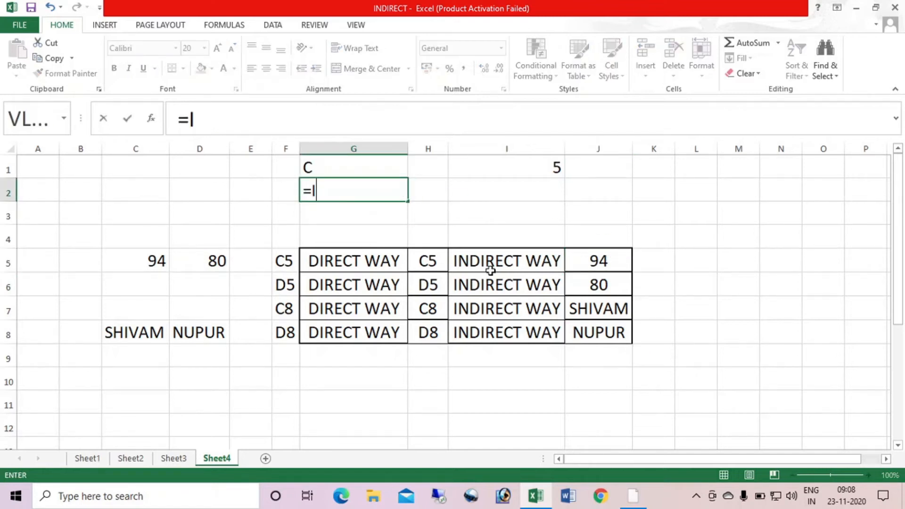
{"action": "type", "text": "NDIRECT("}
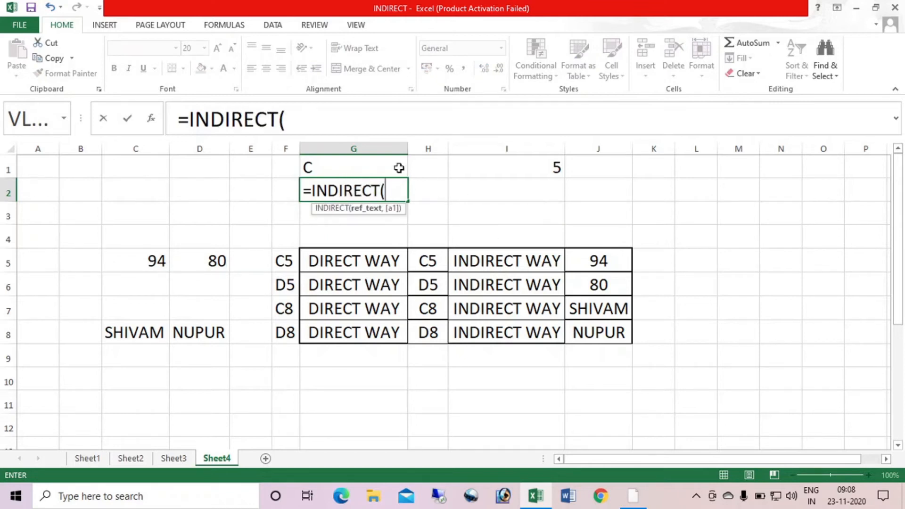
{"action": "left_click", "coordinate": [356, 167]}
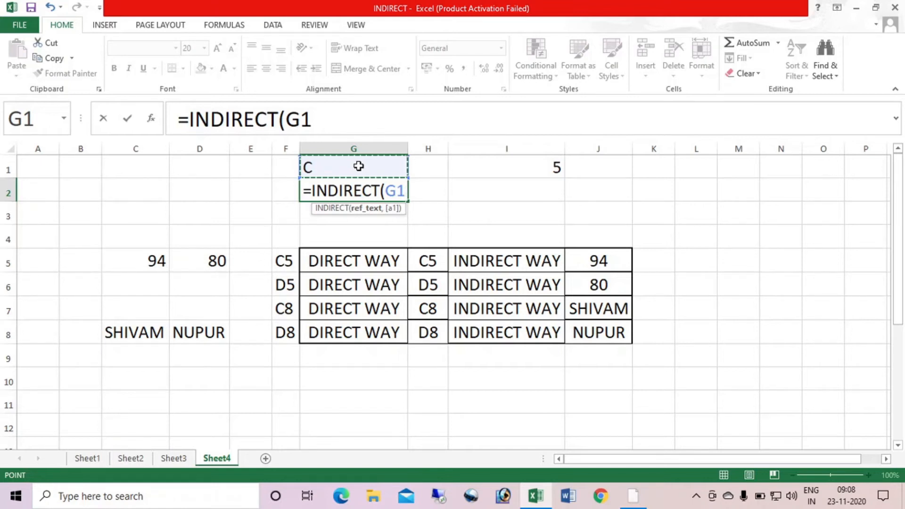
{"action": "type", "text": "&"}
{"action": "left_click", "coordinate": [538, 168]}
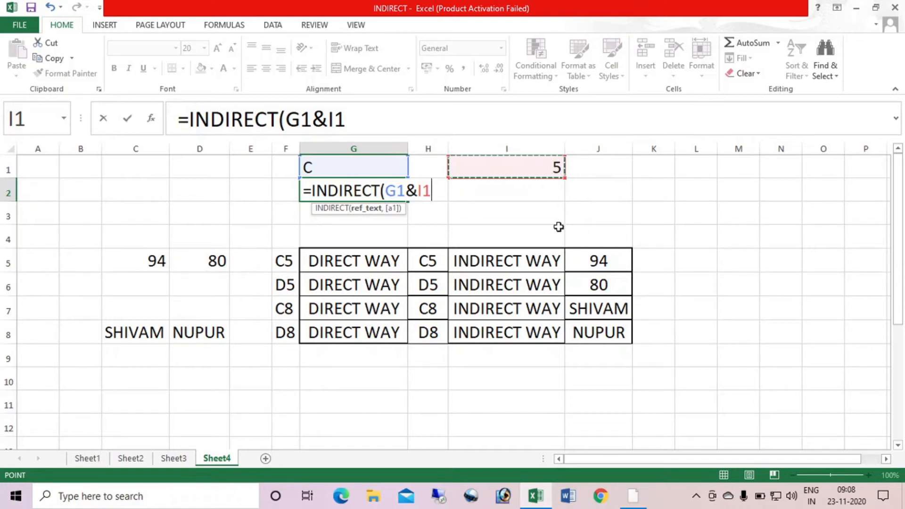
{"action": "type", "text": ")"}
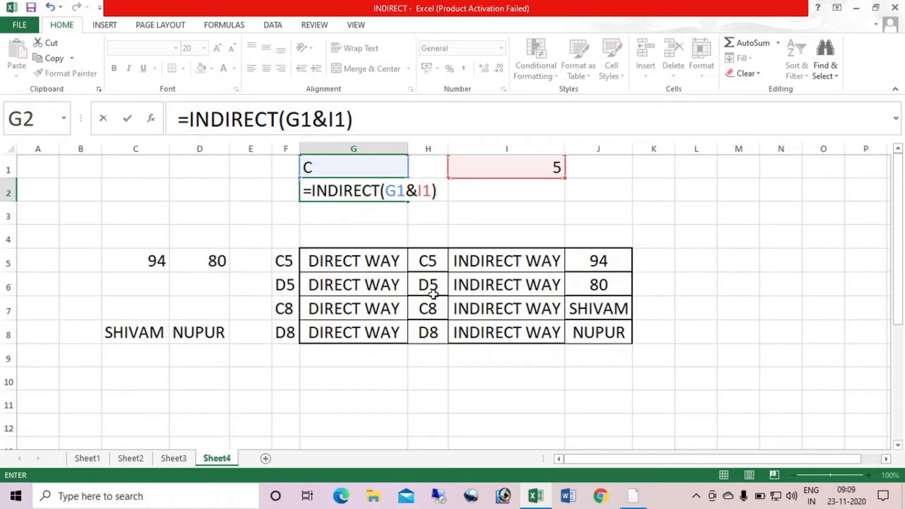
{"action": "key", "text": "Return"}
{"action": "left_click", "coordinate": [401, 190]}
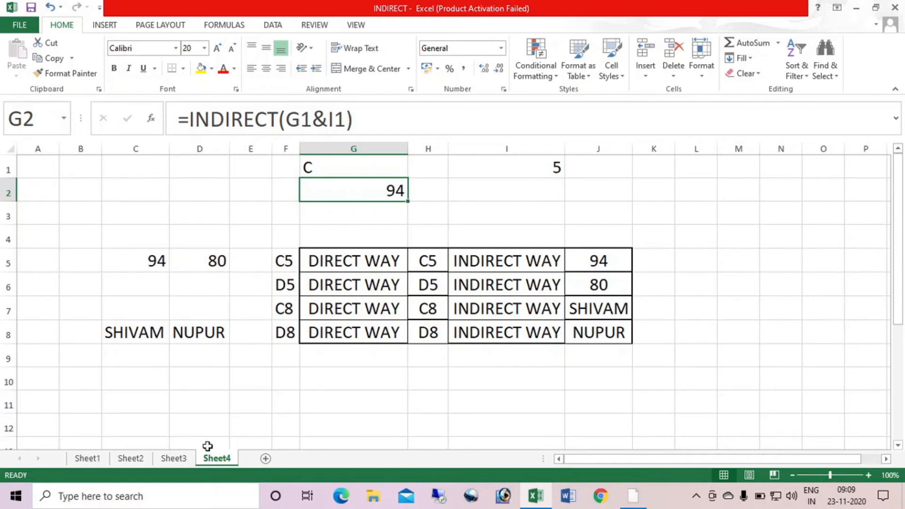
Look through Sheet1 and Sheet2, and on Sheet3 examine which rows hold the January and December entries
{"action": "left_click", "coordinate": [87, 458]}
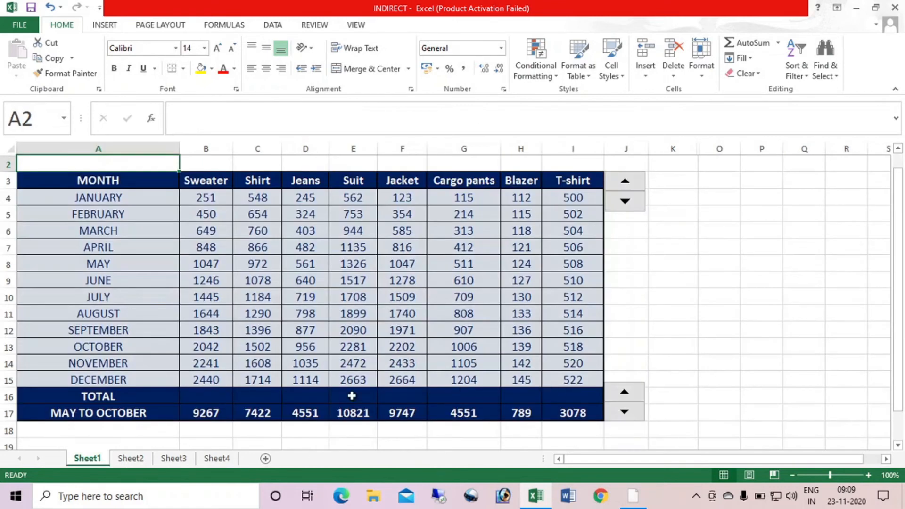
{"action": "left_click", "coordinate": [132, 459]}
{"action": "left_click", "coordinate": [174, 458]}
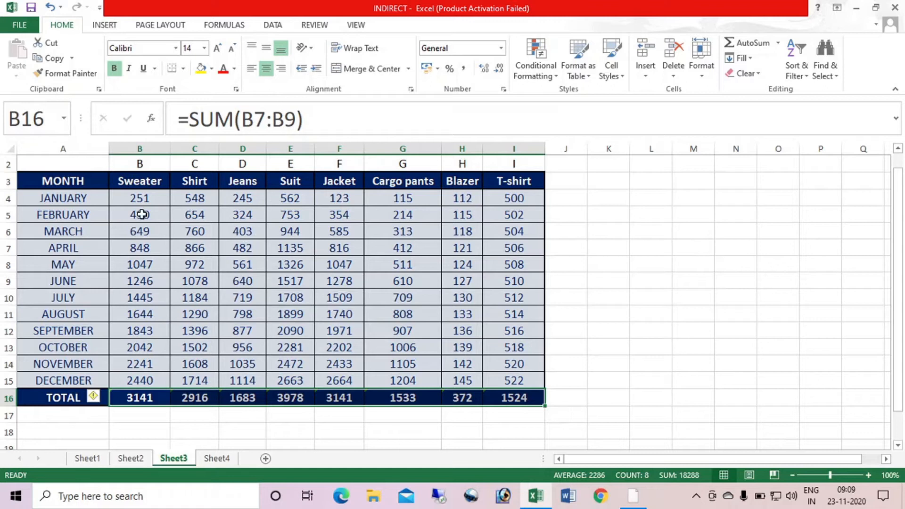
{"action": "left_click", "coordinate": [61, 198]}
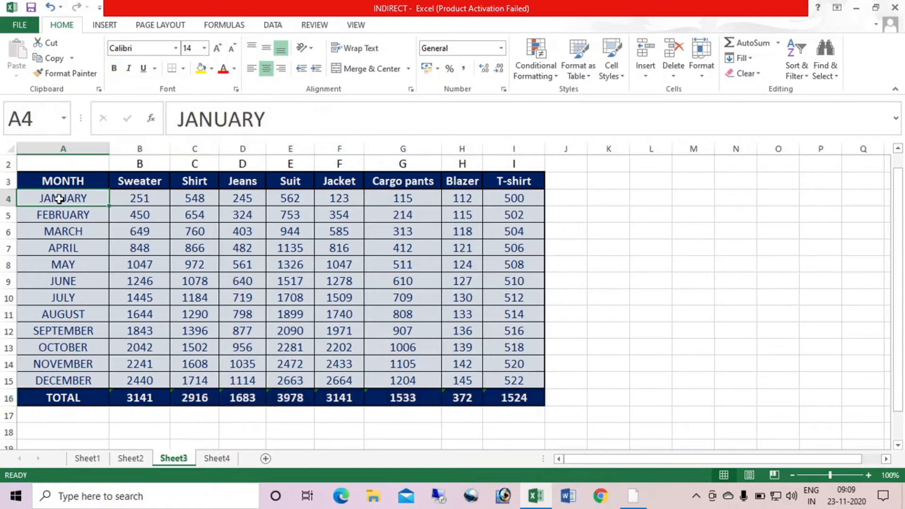
{"action": "left_click", "coordinate": [76, 382]}
{"action": "left_click", "coordinate": [65, 195]}
{"action": "left_click", "coordinate": [5, 198]}
{"action": "left_click", "coordinate": [7, 381]}
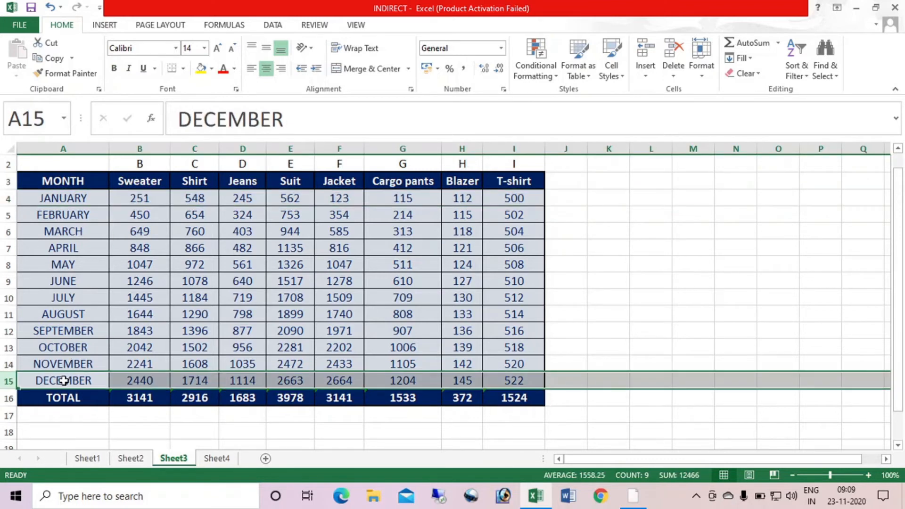
On Sheet3, enter the start row number 4 in M2 and the end row number 15 in N2
{"action": "left_click", "coordinate": [688, 166]}
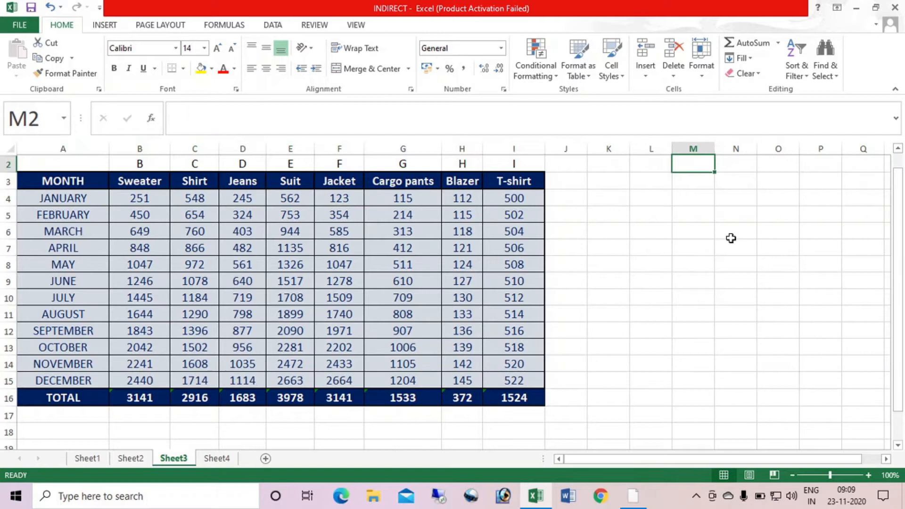
{"action": "type", "text": "4"}
{"action": "key", "text": "Tab"}
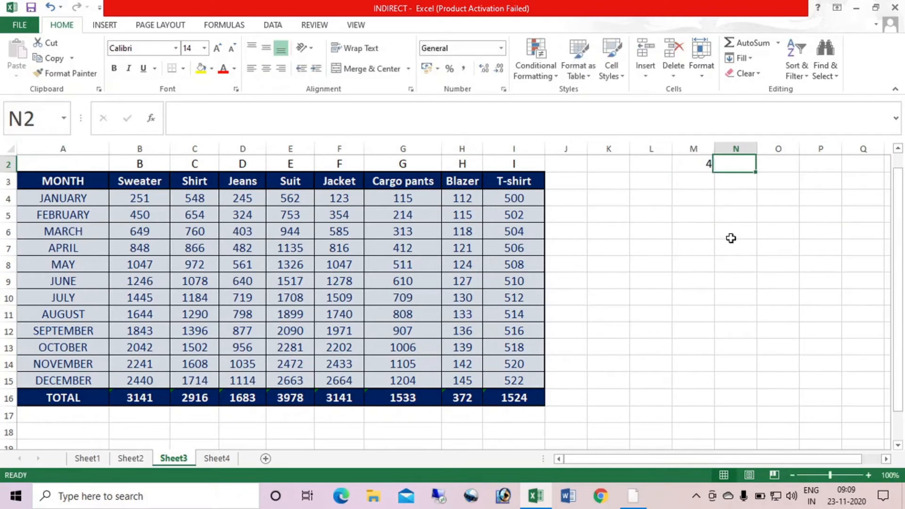
{"action": "type", "text": "15"}
{"action": "key", "text": "Return"}
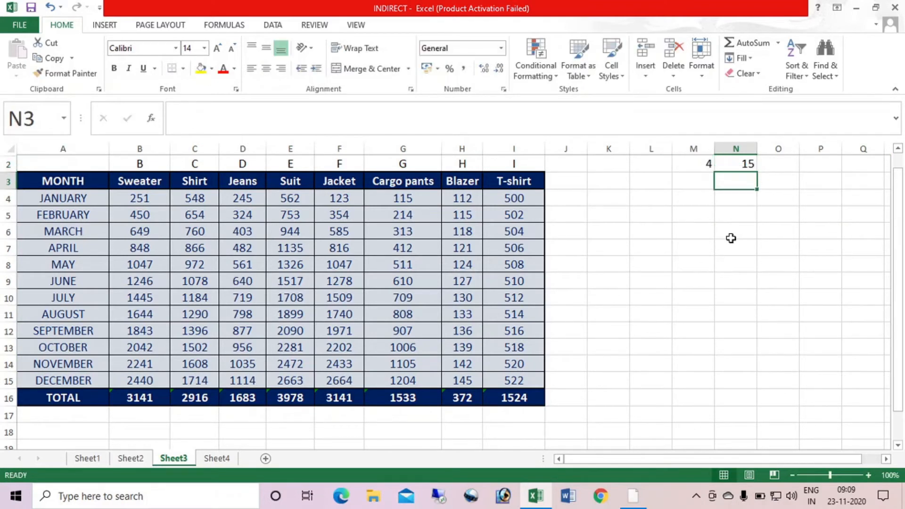
{"action": "key", "text": "Left"}
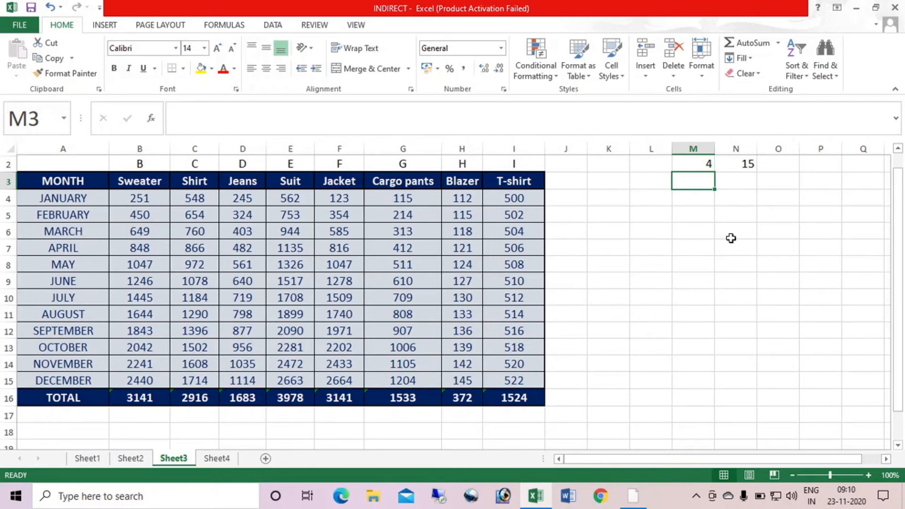
Compare the January and December rows and the start row in M2 with the row-number-to-month list on Sheet2
{"action": "left_click", "coordinate": [78, 198]}
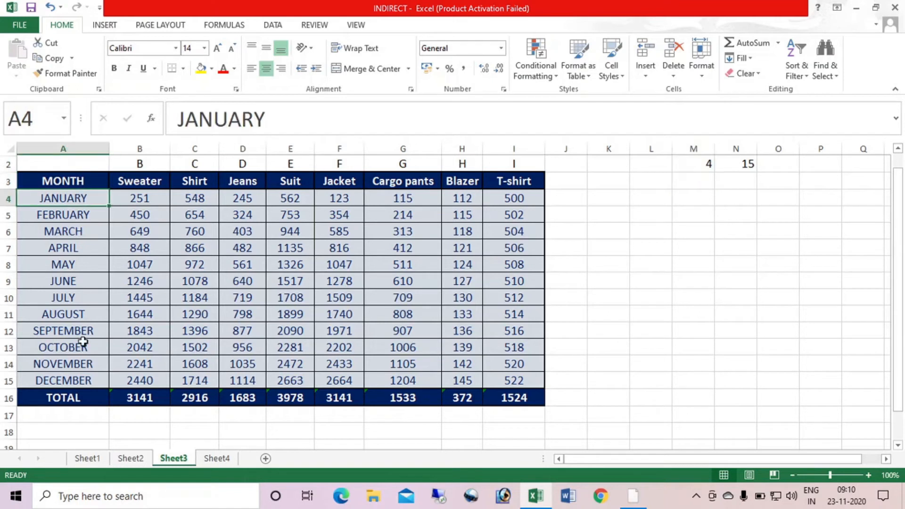
{"action": "left_click", "coordinate": [74, 380]}
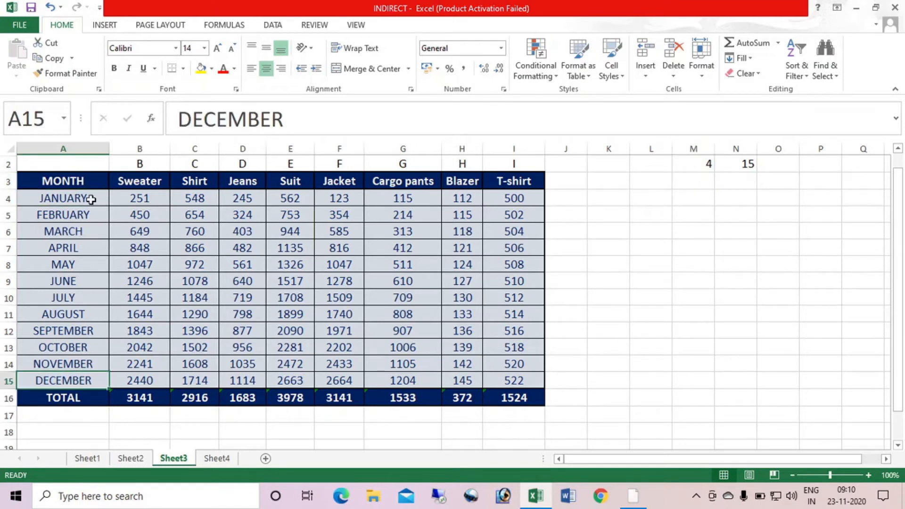
{"action": "left_click", "coordinate": [704, 163]}
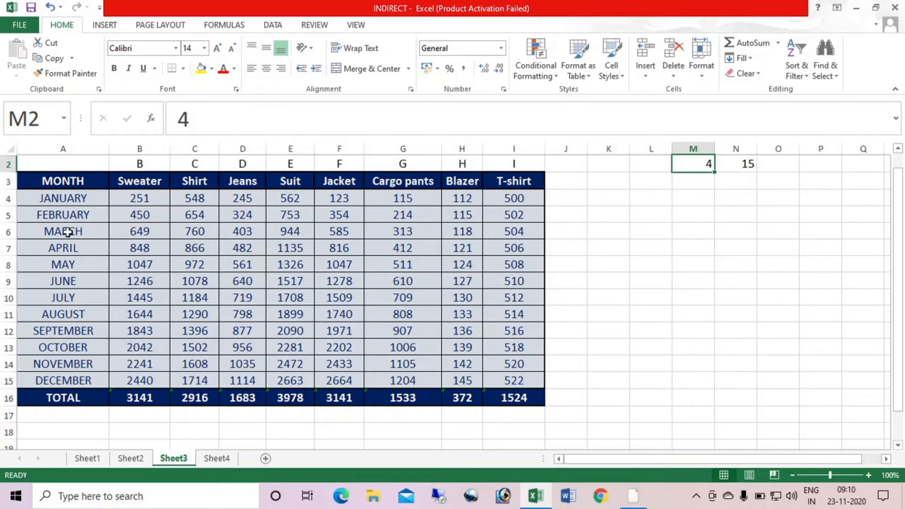
{"action": "left_click", "coordinate": [704, 194]}
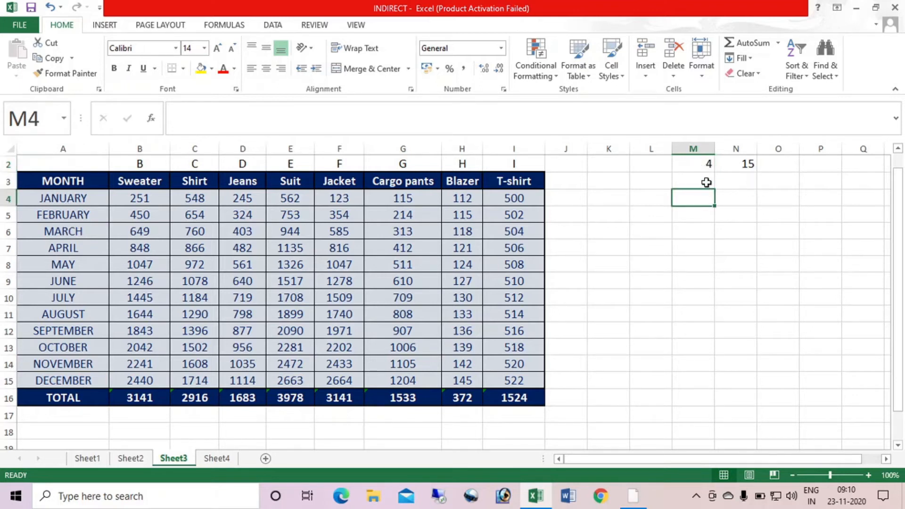
{"action": "left_click", "coordinate": [705, 182]}
{"action": "left_click", "coordinate": [128, 459]}
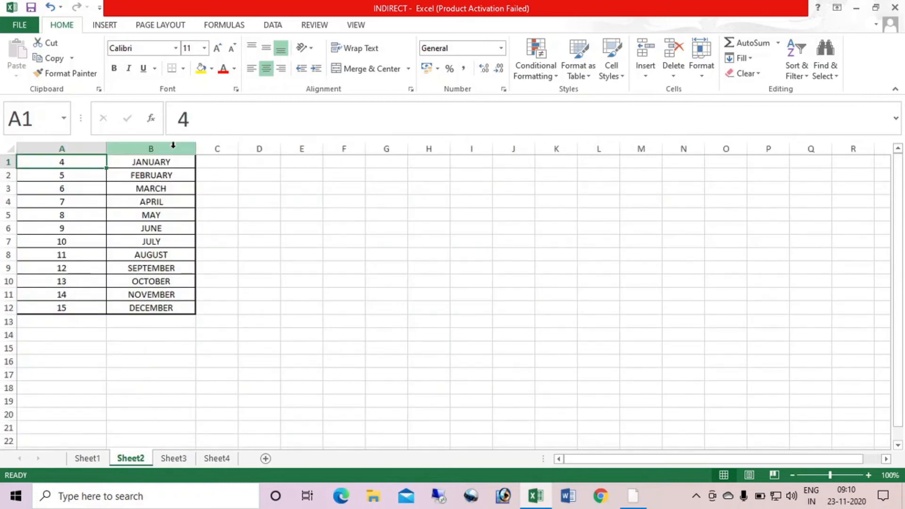
{"action": "left_click", "coordinate": [184, 459]}
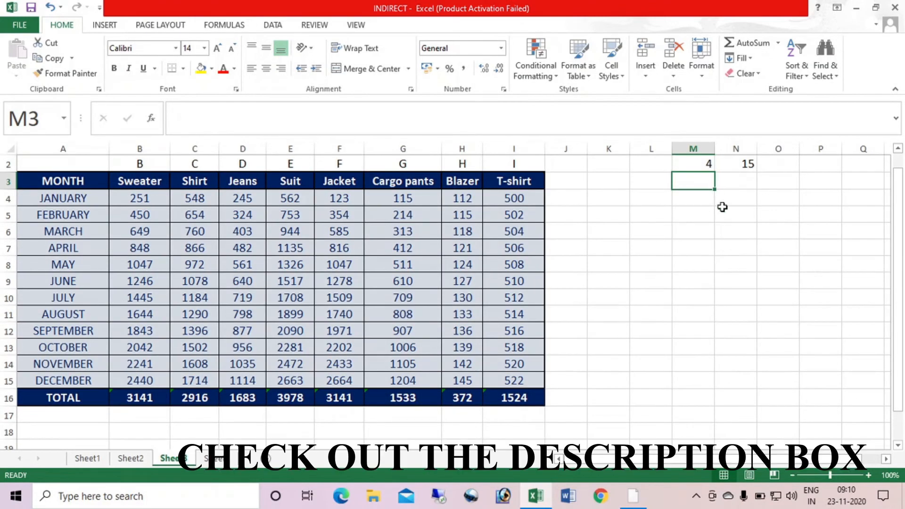
On Sheet3, enter =VLOOKUP(M2,Sheet2!$A$1:$B$12,2,0) in M3 and fill it across to N3
{"action": "type", "text": "=VLOO"}
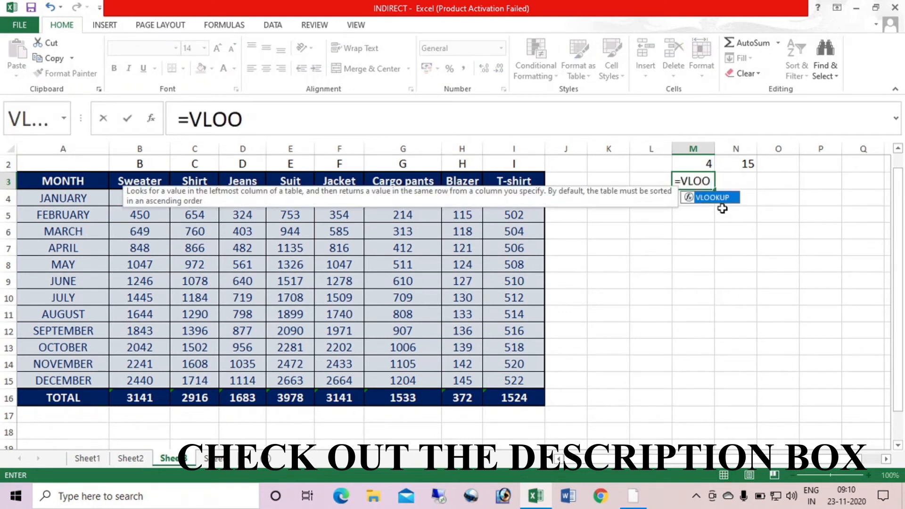
{"action": "key", "text": "Tab"}
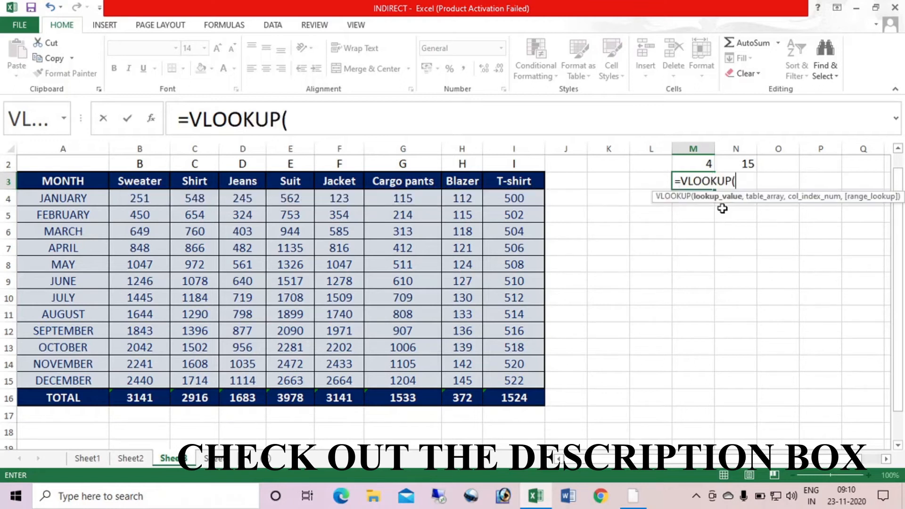
{"action": "left_click", "coordinate": [694, 166]}
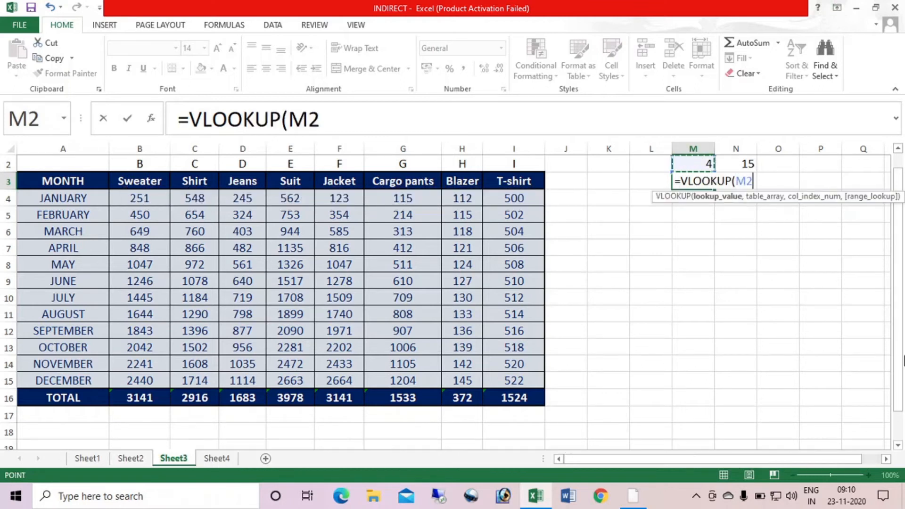
{"action": "type", "text": ","}
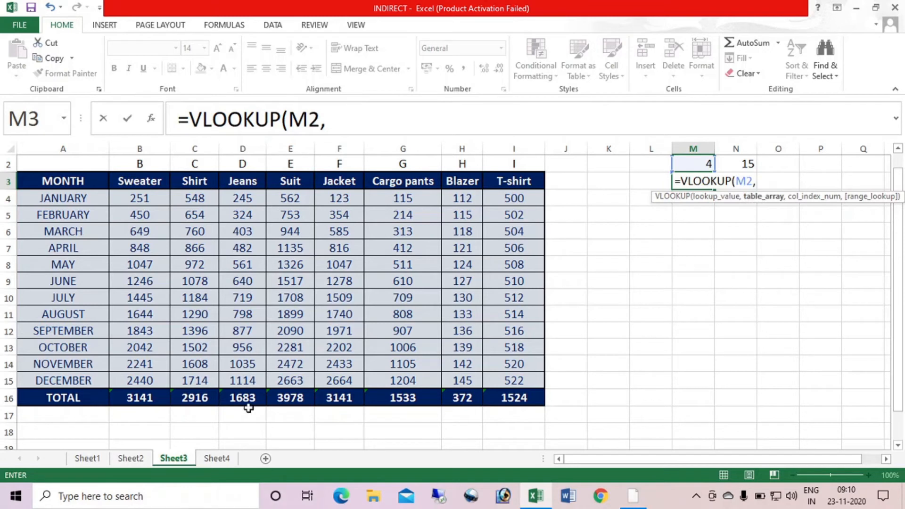
{"action": "left_click", "coordinate": [131, 458]}
{"action": "left_click", "coordinate": [83, 163]}
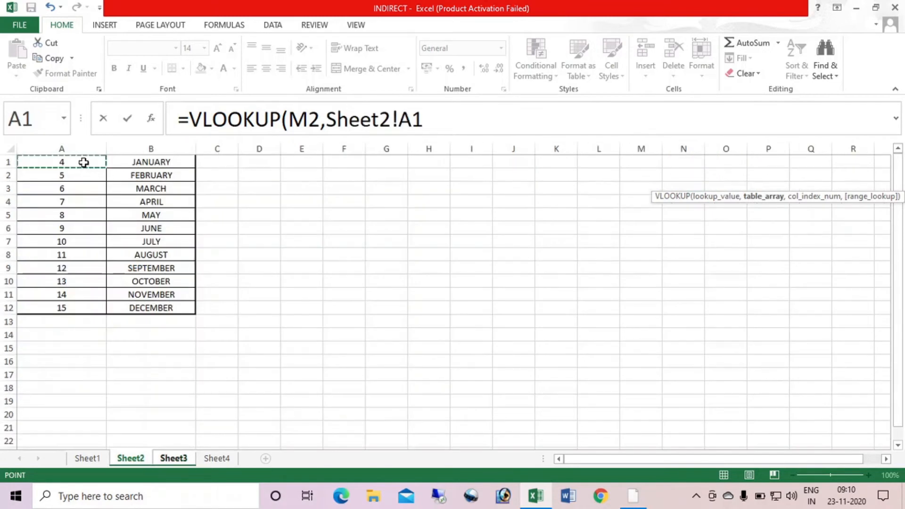
{"action": "left_click_drag", "start_coordinate": [83, 162], "coordinate": [148, 312]}
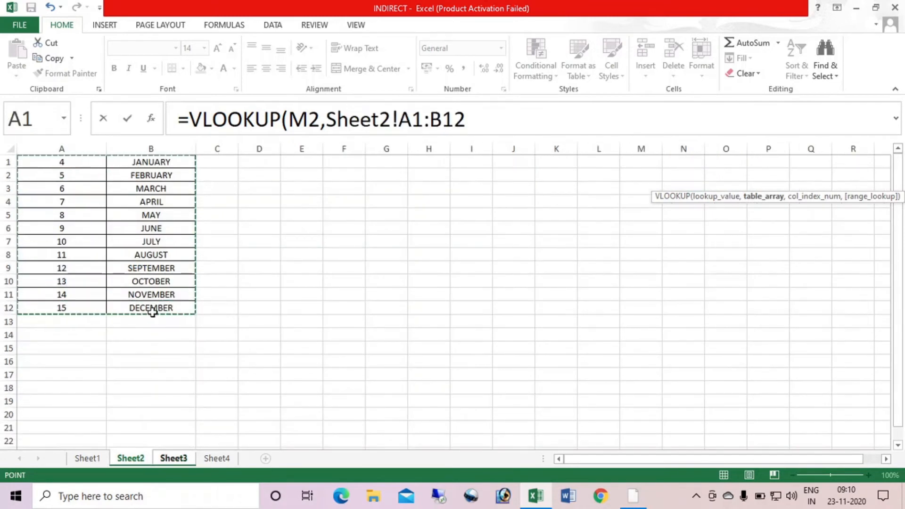
{"action": "key", "text": "F4"}
{"action": "type", "text": ","}
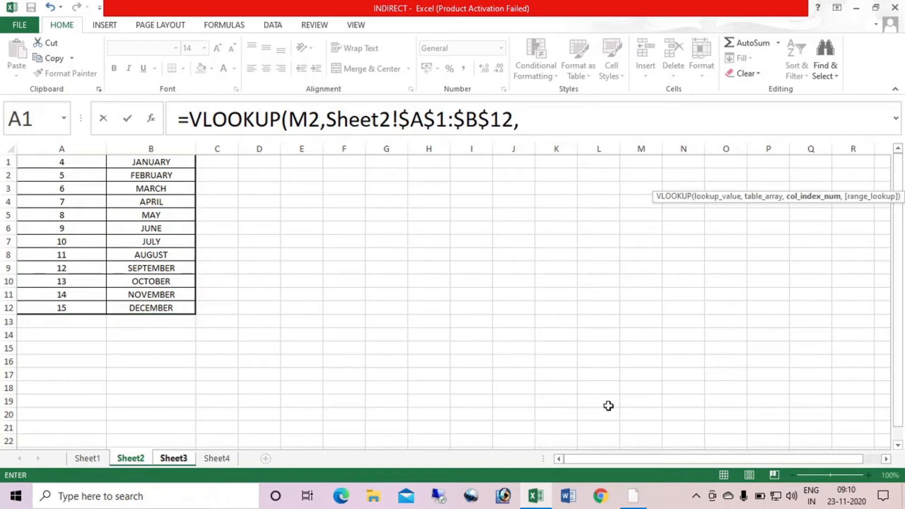
{"action": "type", "text": "2,0"}
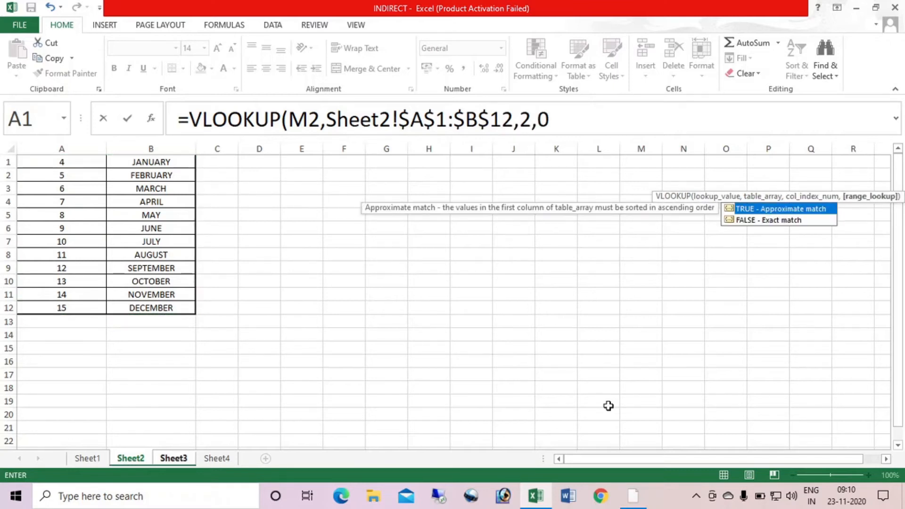
{"action": "type", "text": ")"}
{"action": "key", "text": "Return"}
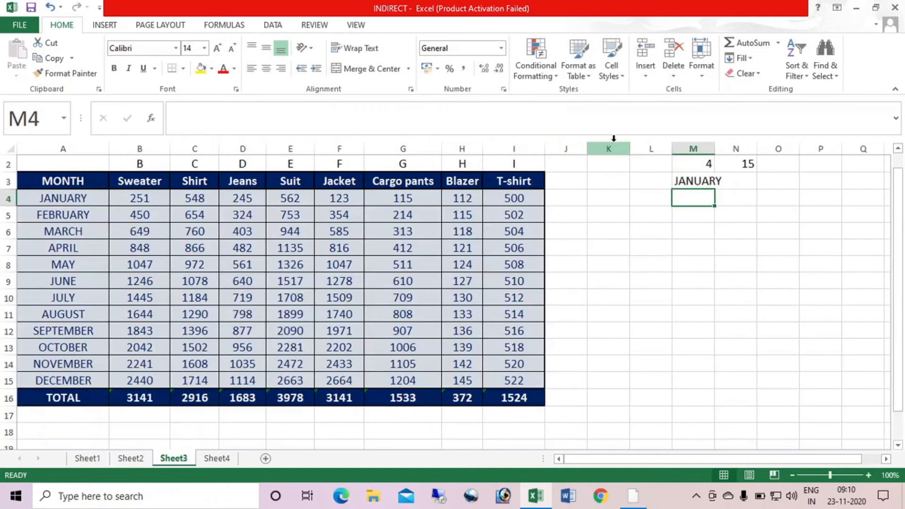
{"action": "left_click", "coordinate": [709, 182]}
{"action": "left_click_drag", "start_coordinate": [717, 190], "coordinate": [749, 191]}
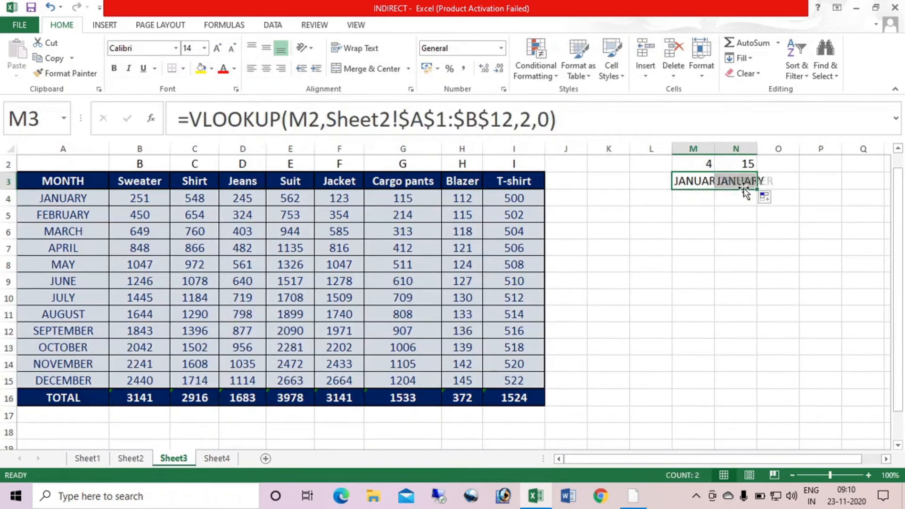
Autofit the widths of columns M and N and center their contents
{"action": "left_click", "coordinate": [704, 160]}
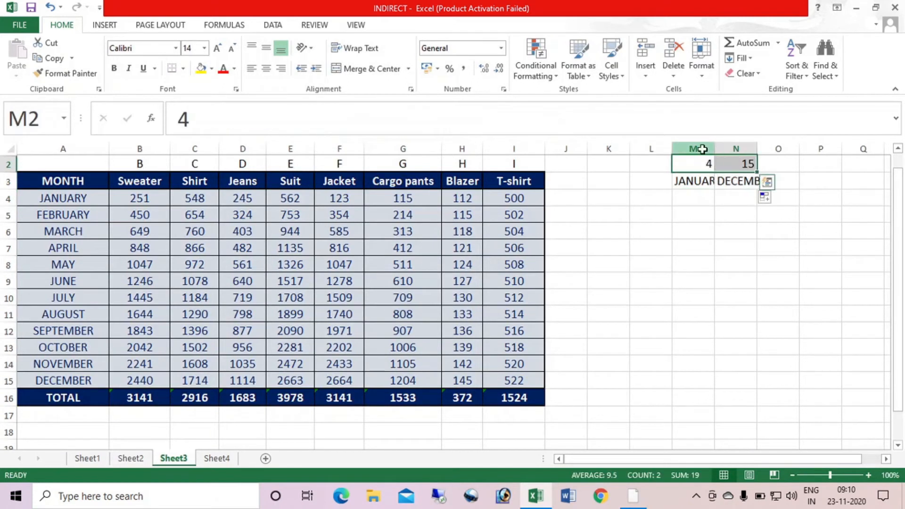
{"action": "left_click_drag", "start_coordinate": [696, 149], "coordinate": [736, 149]}
{"action": "double_click", "coordinate": [713, 150]}
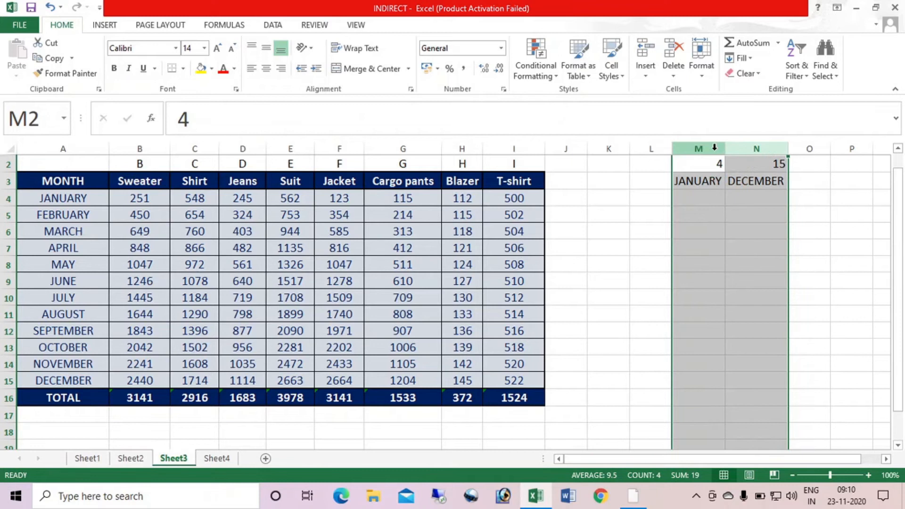
{"action": "left_click", "coordinate": [266, 69]}
{"action": "left_click", "coordinate": [716, 179]}
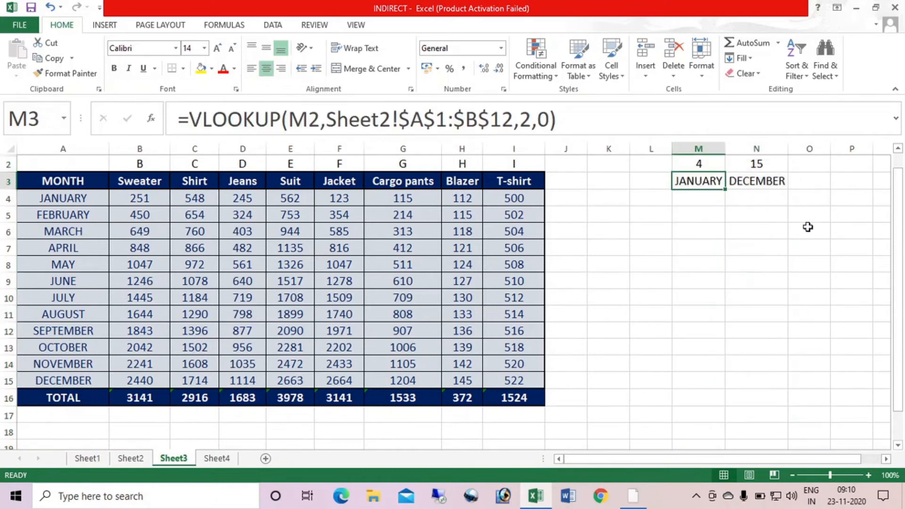
Test the month lookups with start row 5 in M2 and end row 14 in N2
{"action": "left_click", "coordinate": [683, 160]}
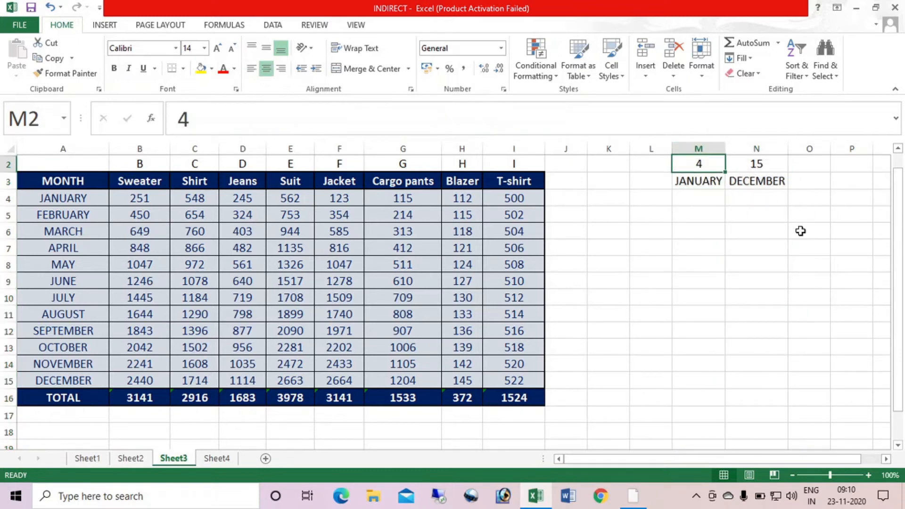
{"action": "type", "text": "5"}
{"action": "key", "text": "Return"}
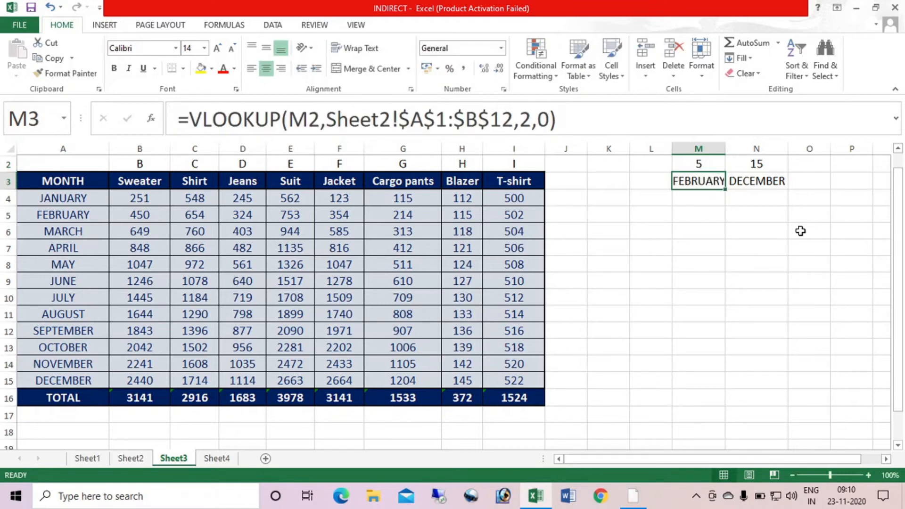
{"action": "key", "text": "Up"}
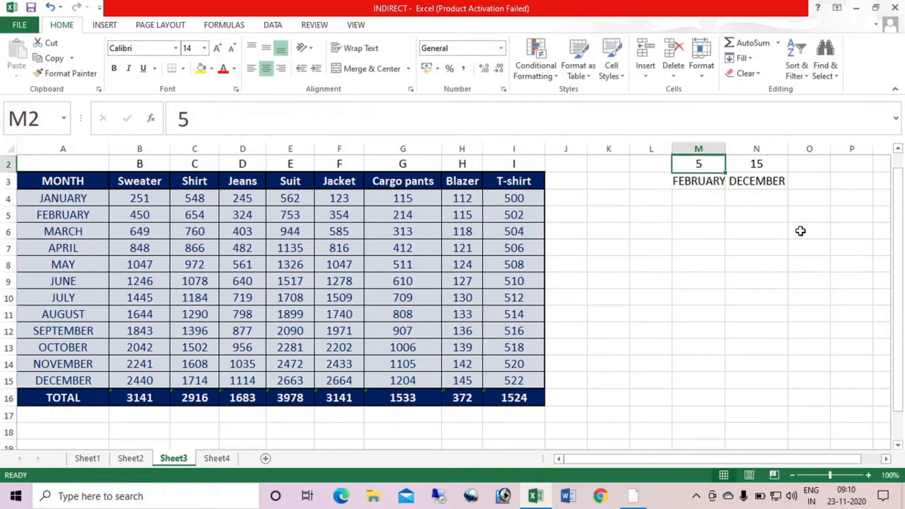
{"action": "key", "text": "Right"}
{"action": "type", "text": "14"}
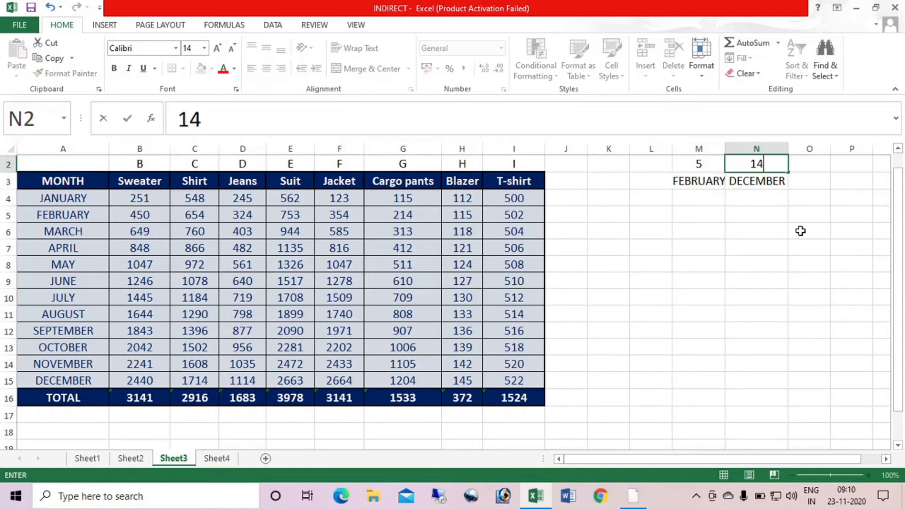
{"action": "key", "text": "Return"}
Autofit column M and set the start row in M2 to 4 and the end row in N2 to 15
{"action": "left_click", "coordinate": [714, 169]}
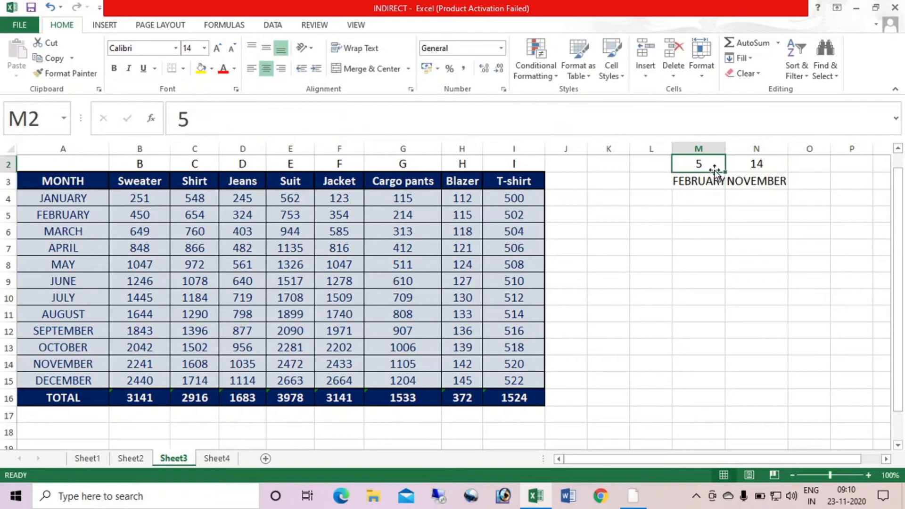
{"action": "double_click", "coordinate": [726, 149]}
{"action": "type", "text": "4"}
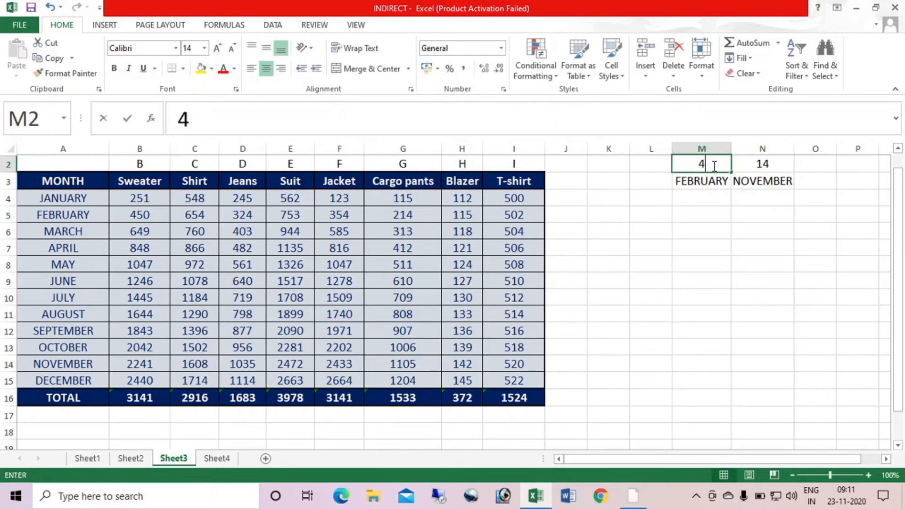
{"action": "key", "text": "Tab"}
{"action": "type", "text": "15"}
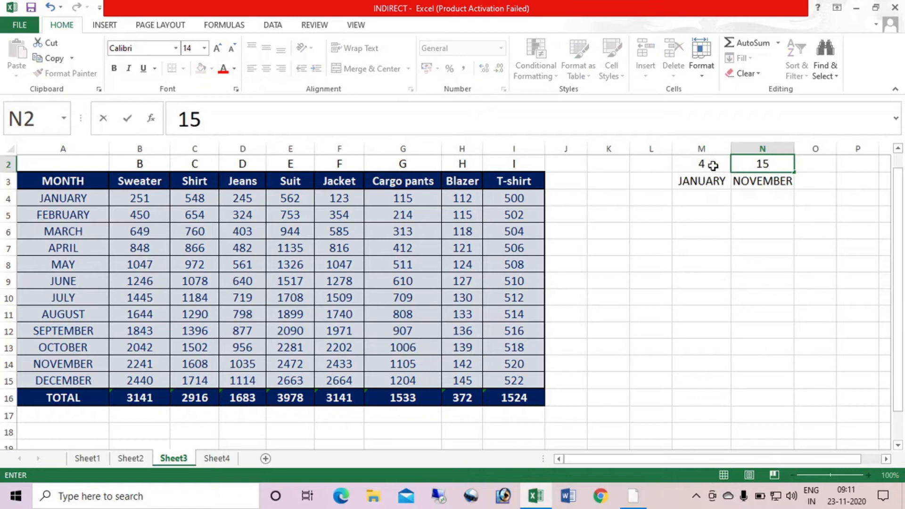
{"action": "key", "text": "Return"}
{"action": "key", "text": "Left"}
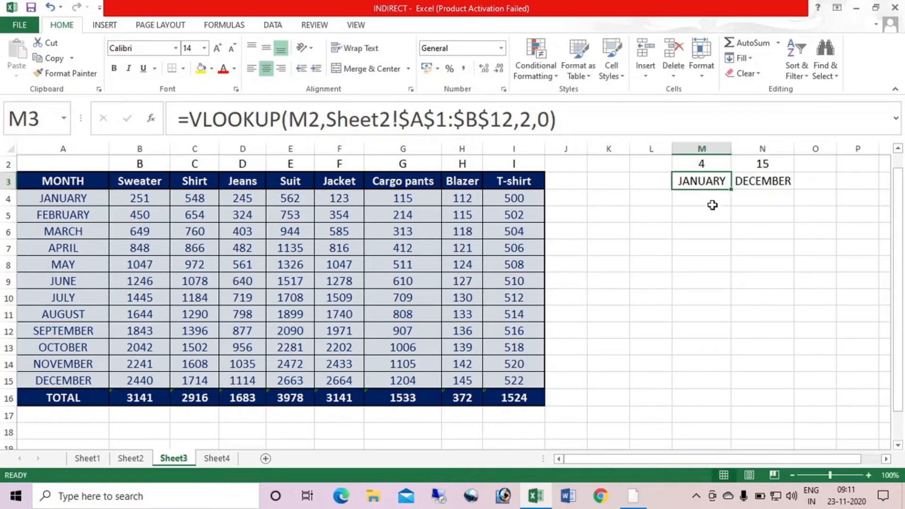
{"action": "left_click", "coordinate": [146, 414]}
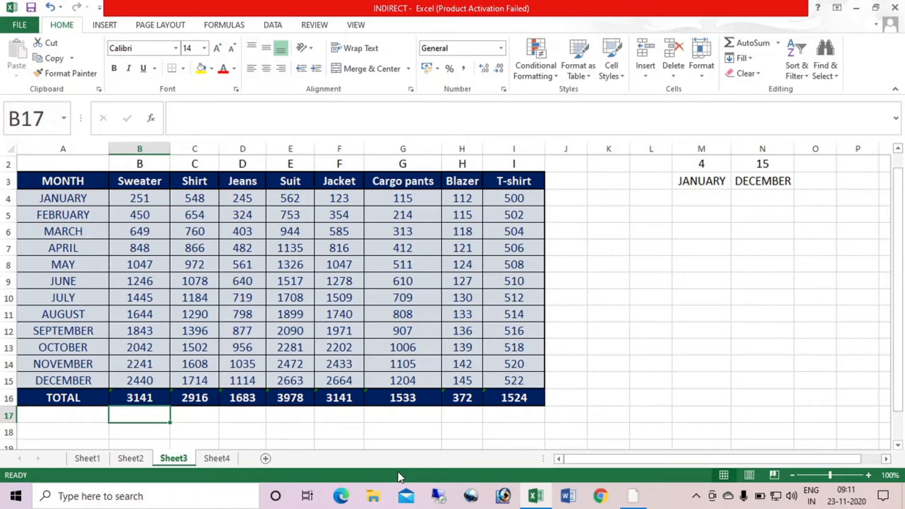
{"action": "type", "text": "=SUM"}
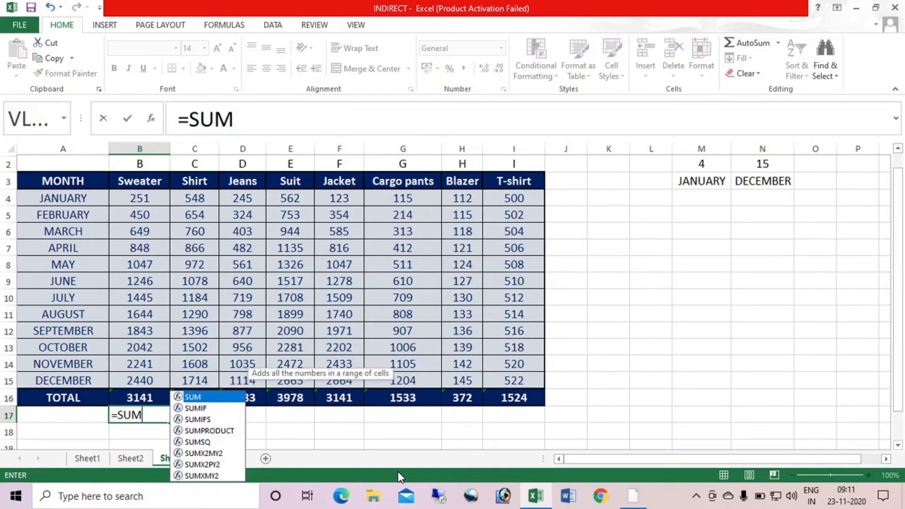
{"action": "type", "text": "("}
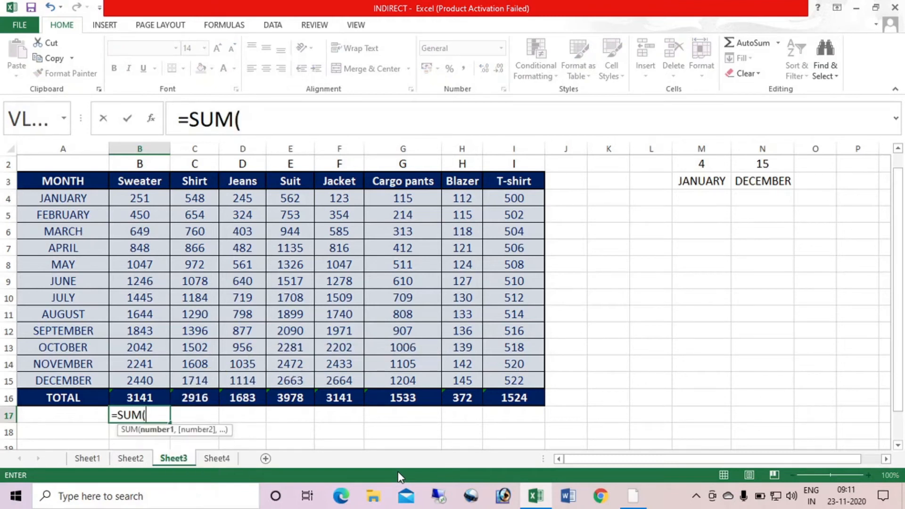
{"action": "type", "text": "INDIREC"}
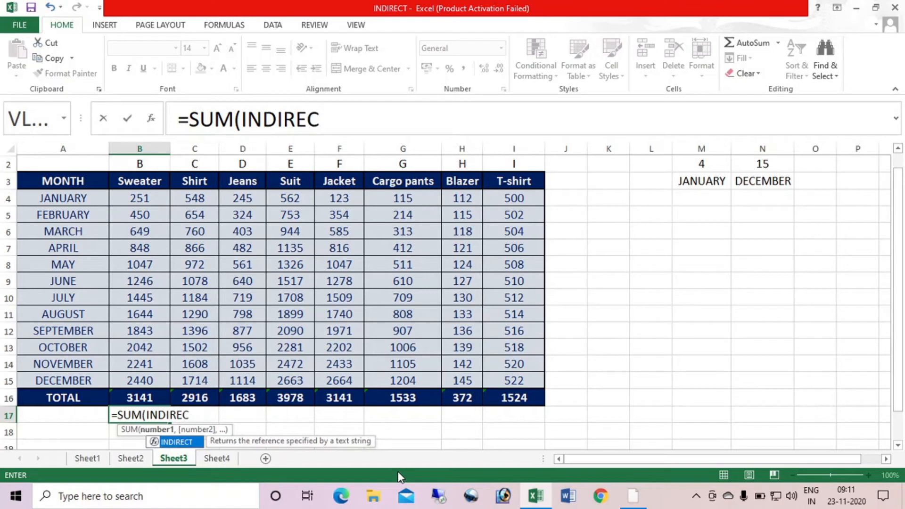
{"action": "key", "text": "Tab"}
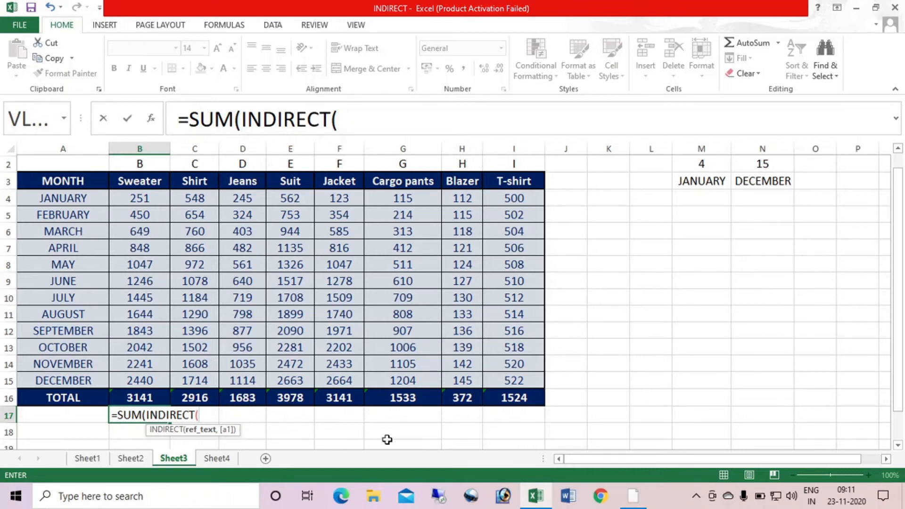
{"action": "key", "text": "BackSpace"}
{"action": "key", "text": "BackSpace"}
{"action": "key", "text": "BackSpace"}
{"action": "key", "text": "BackSpace"}
{"action": "key", "text": "BackSpace"}
{"action": "key", "text": "BackSpace"}
{"action": "key", "text": "BackSpace"}
{"action": "key", "text": "BackSpace"}
{"action": "key", "text": "BackSpace"}
{"action": "key", "text": "BackSpace"}
{"action": "key", "text": "BackSpace"}
{"action": "key", "text": "BackSpace"}
{"action": "key", "text": "BackSpace"}
{"action": "key", "text": "BackSpace"}
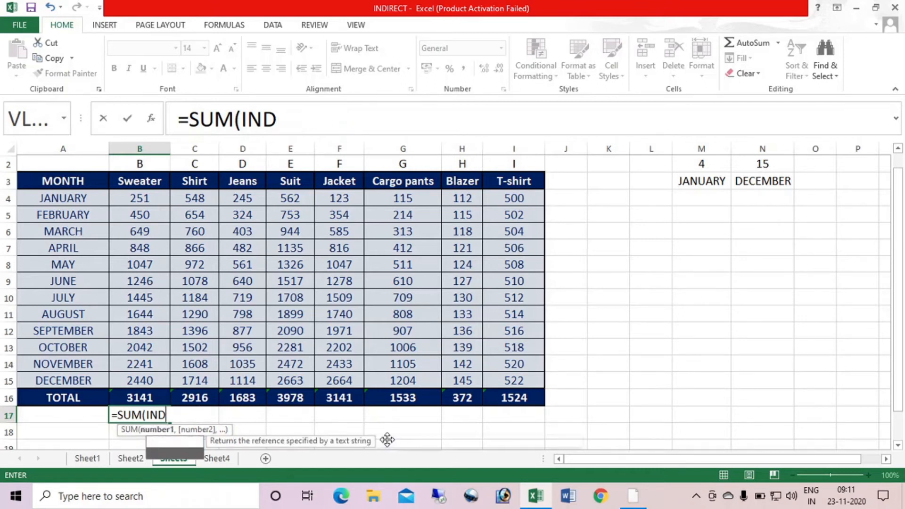
{"action": "key", "text": "Return"}
Abandon the unfinished formula in B17, enter =SUM(B4:B15) in B16 and fill it across to I16
{"action": "key", "text": "Up"}
{"action": "key", "text": "Up"}
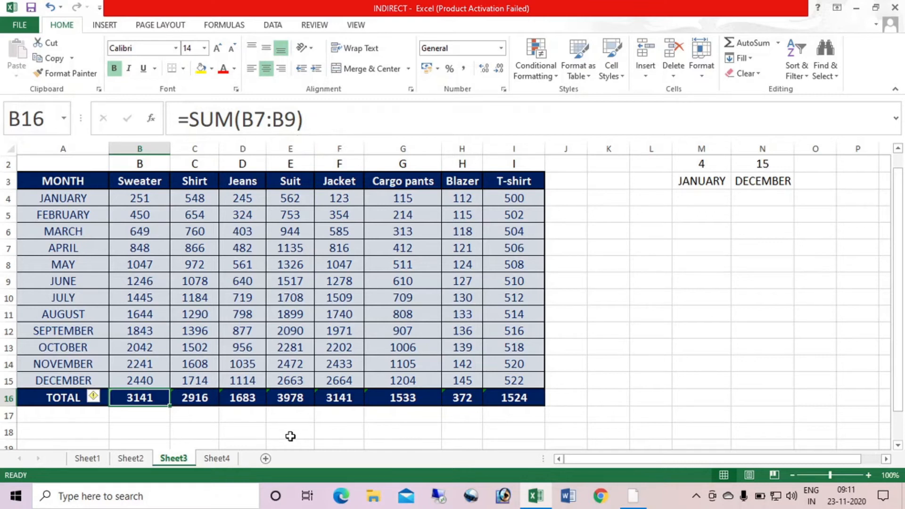
{"action": "type", "text": "=SUM("}
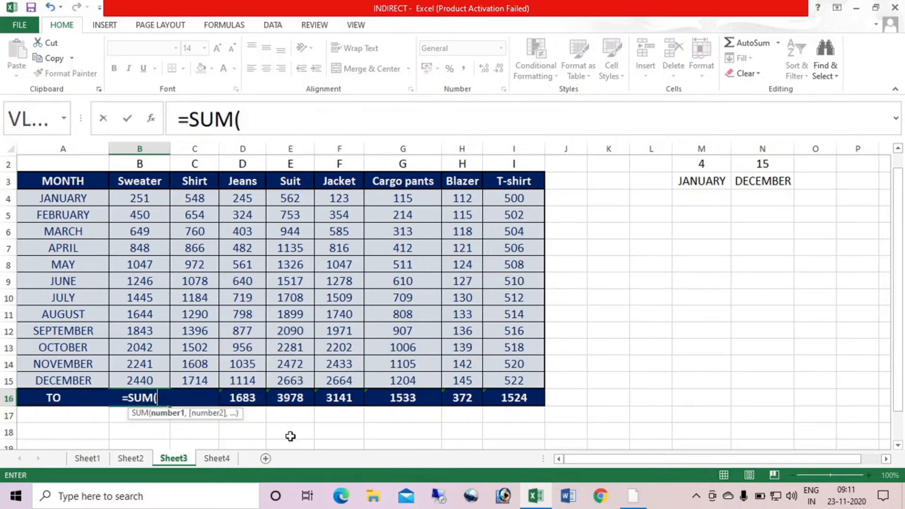
{"action": "left_click_drag", "start_coordinate": [139, 202], "coordinate": [155, 383]}
{"action": "key", "text": "Return"}
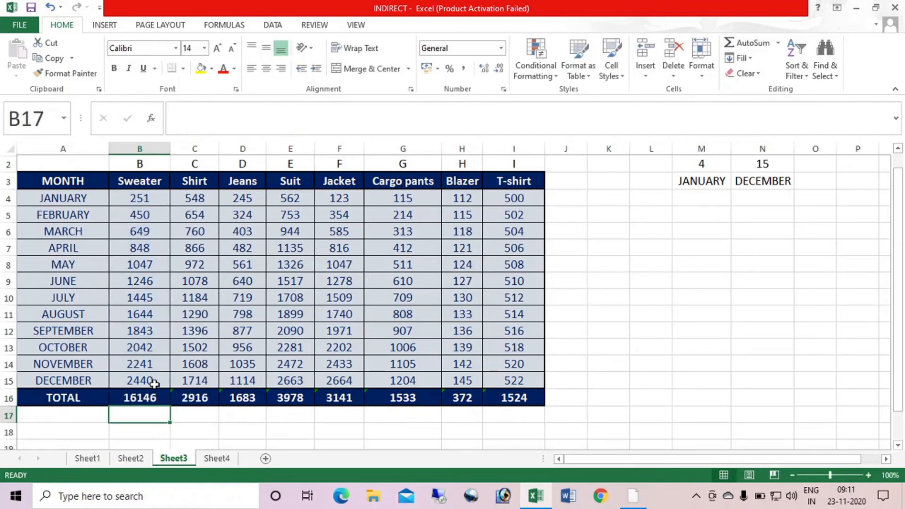
{"action": "key", "text": "Up"}
{"action": "left_click_drag", "start_coordinate": [171, 406], "coordinate": [544, 407]}
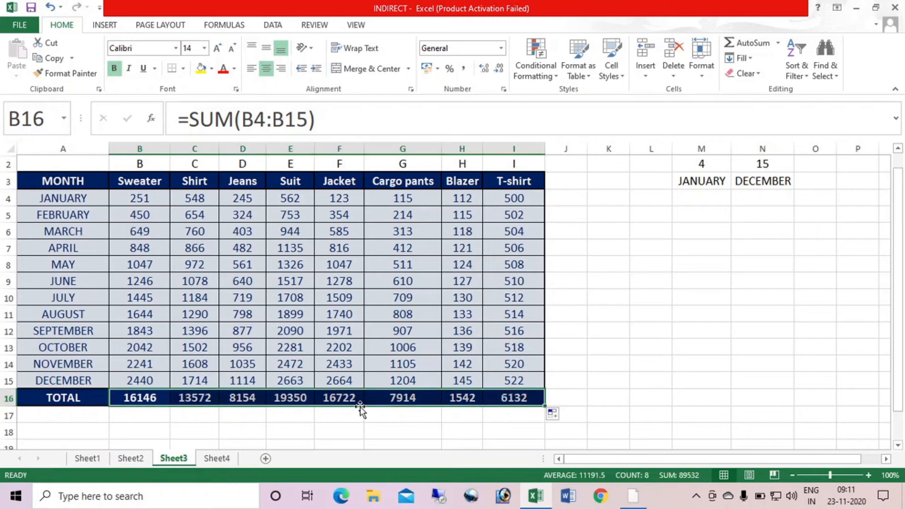
{"action": "left_click", "coordinate": [153, 399]}
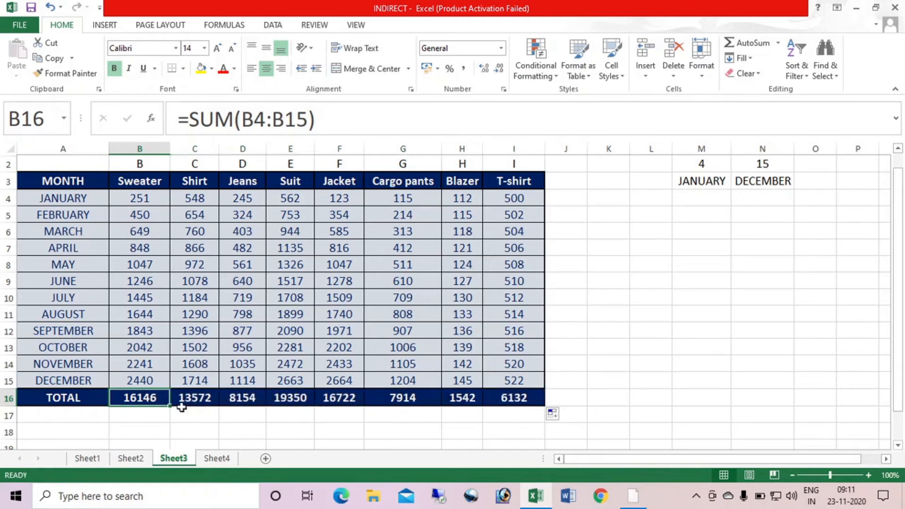
{"action": "key", "text": "Right"}
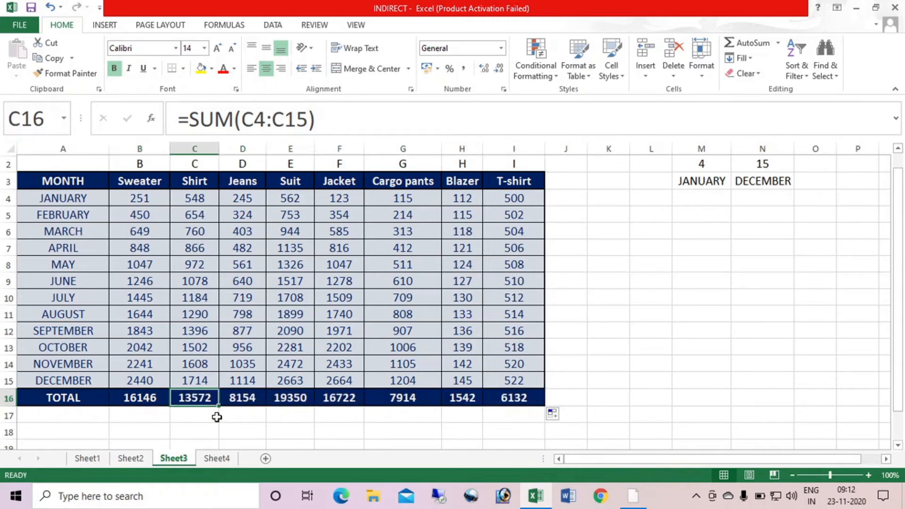
{"action": "key", "text": "Right"}
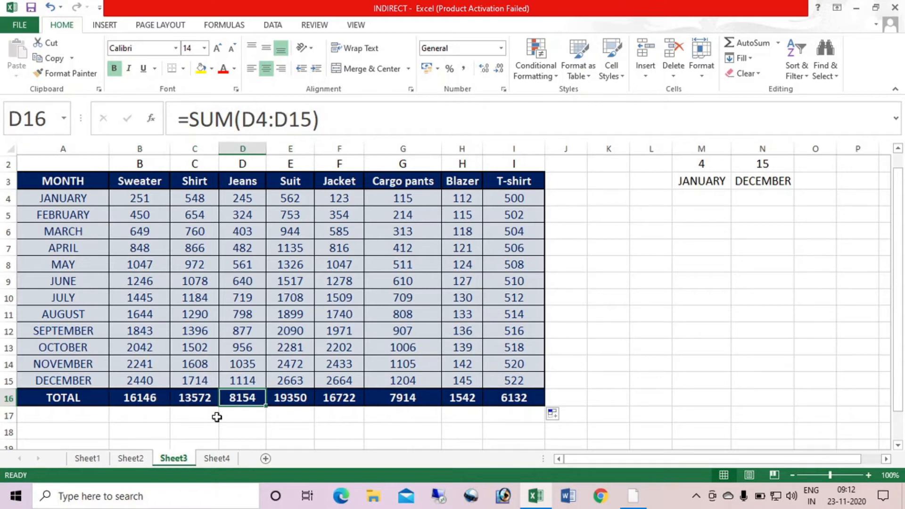
{"action": "key", "text": "Left"}
{"action": "key", "text": "Left"}
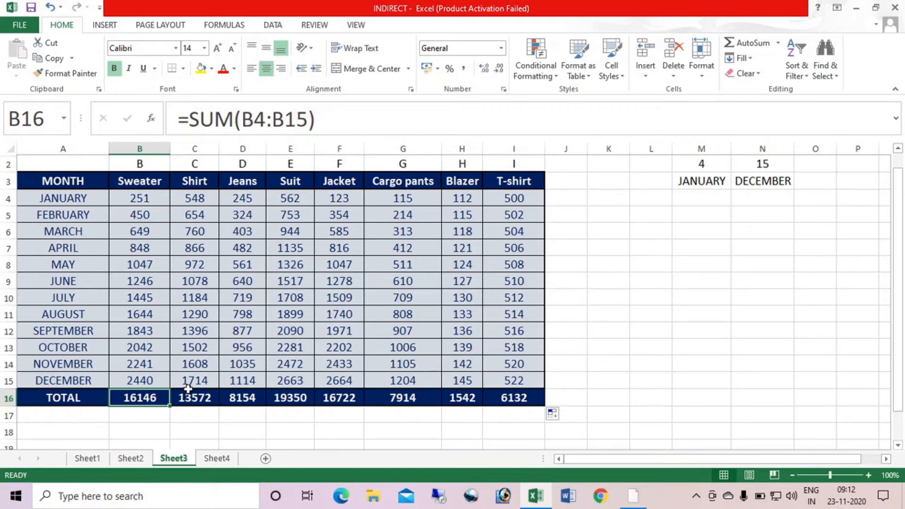
In B17, start the formula =SUM(INDIRECT(B$2&$M$2 with the column letter's row locked and the start row fully absolute
{"action": "left_click", "coordinate": [147, 412]}
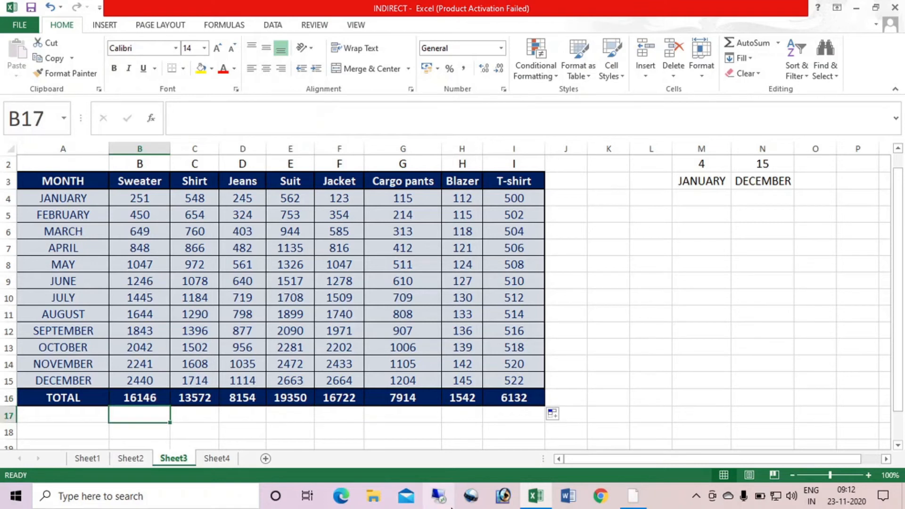
{"action": "type", "text": "=SUM("}
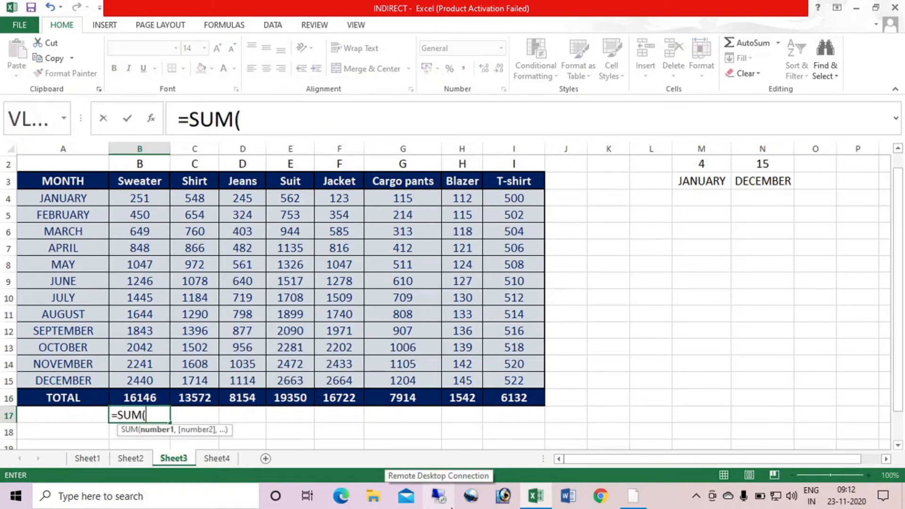
{"action": "type", "text": "IN"}
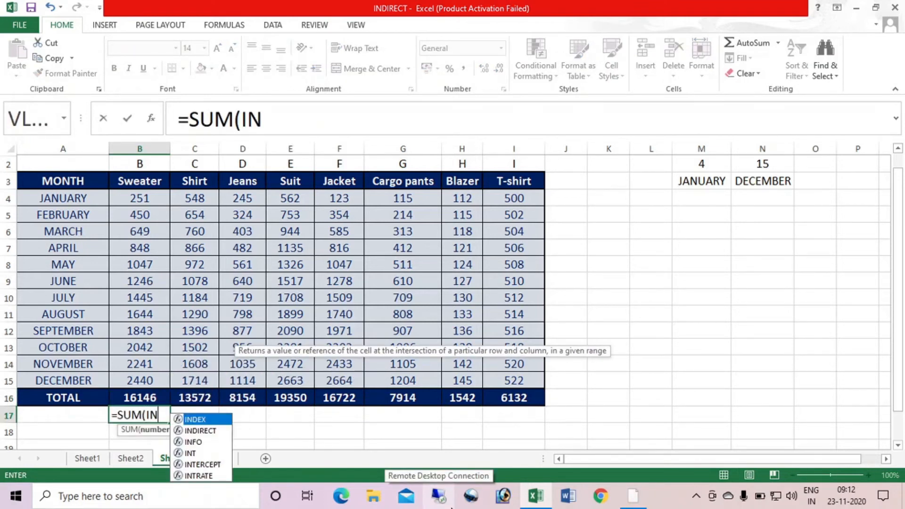
{"action": "type", "text": "DIRECT"}
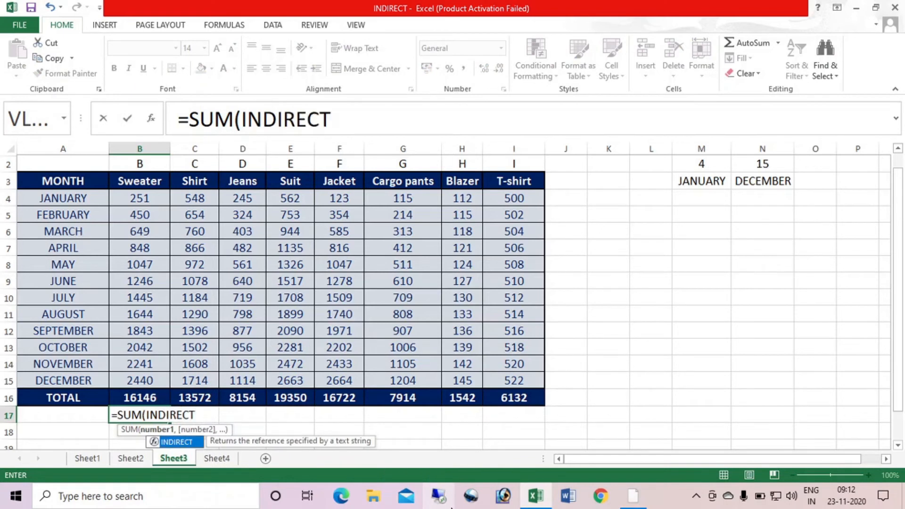
{"action": "type", "text": "("}
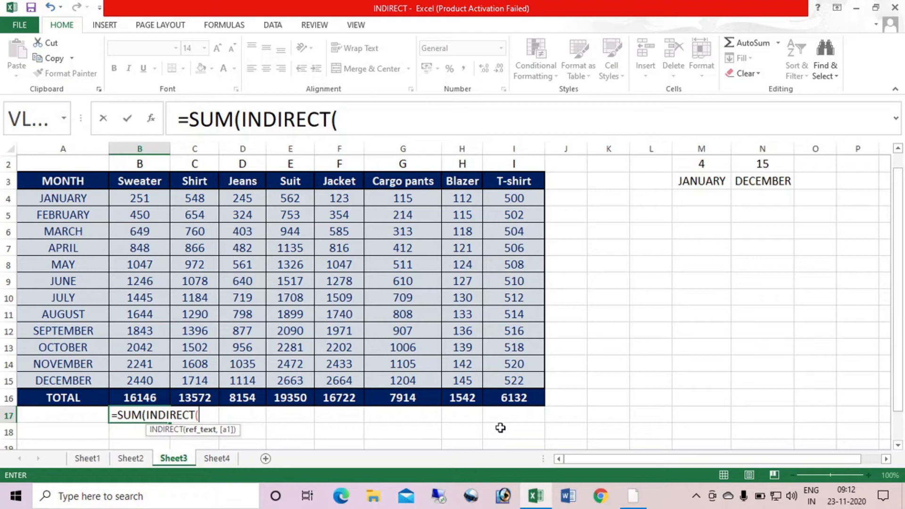
{"action": "left_click", "coordinate": [141, 163]}
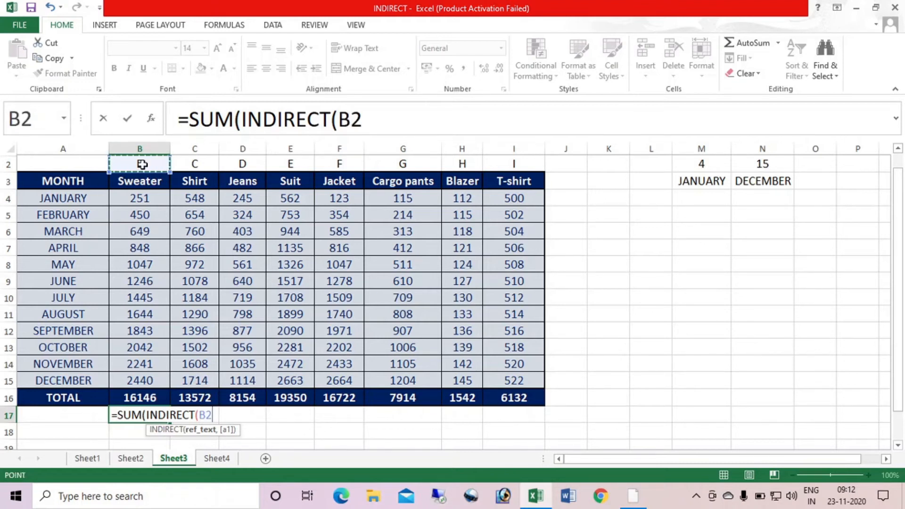
{"action": "key", "text": "F4"}
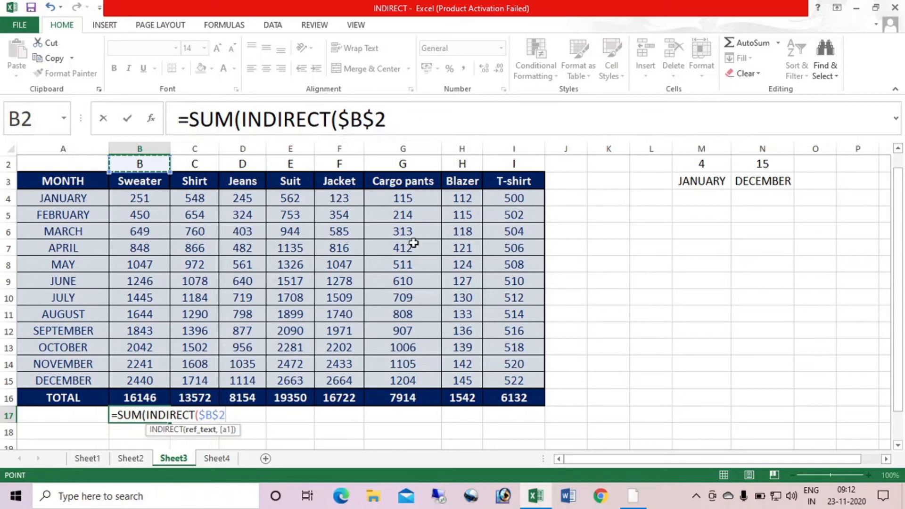
{"action": "left_click", "coordinate": [351, 119]}
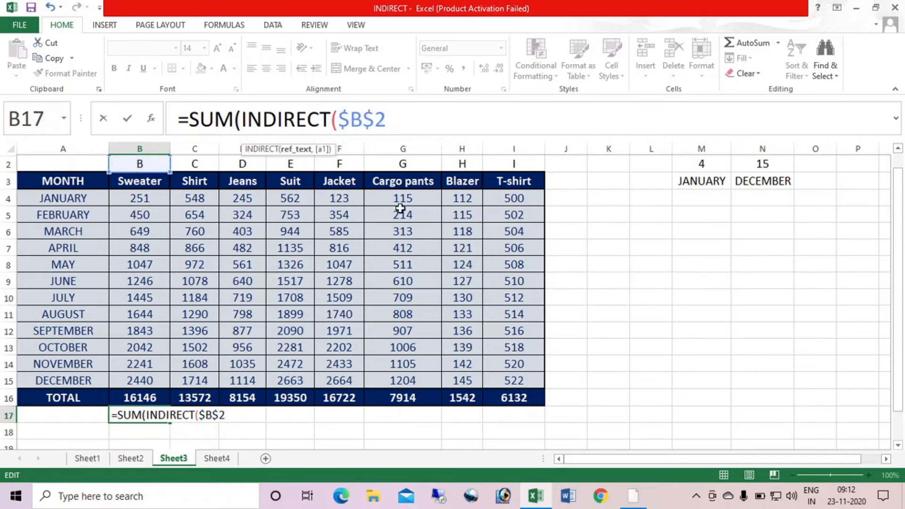
{"action": "key", "text": "BackSpace"}
{"action": "left_click", "coordinate": [390, 120]}
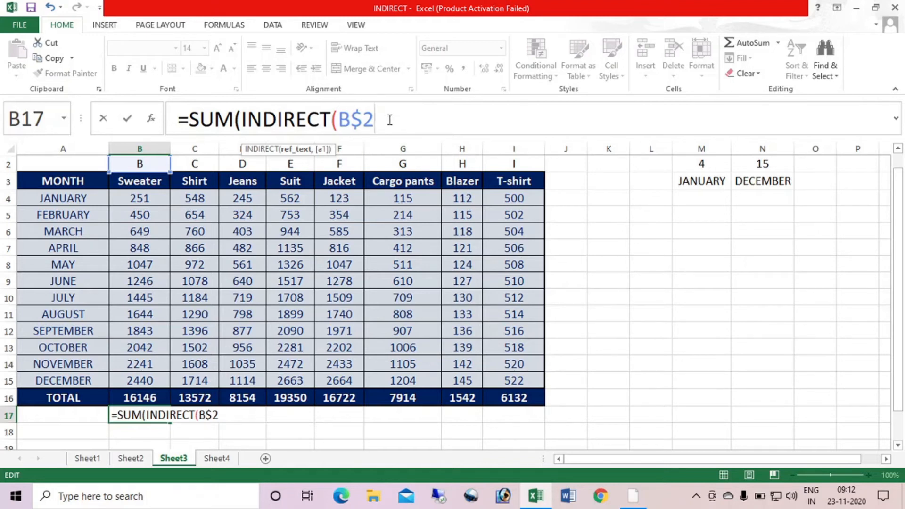
{"action": "type", "text": "&"}
{"action": "left_click", "coordinate": [704, 165]}
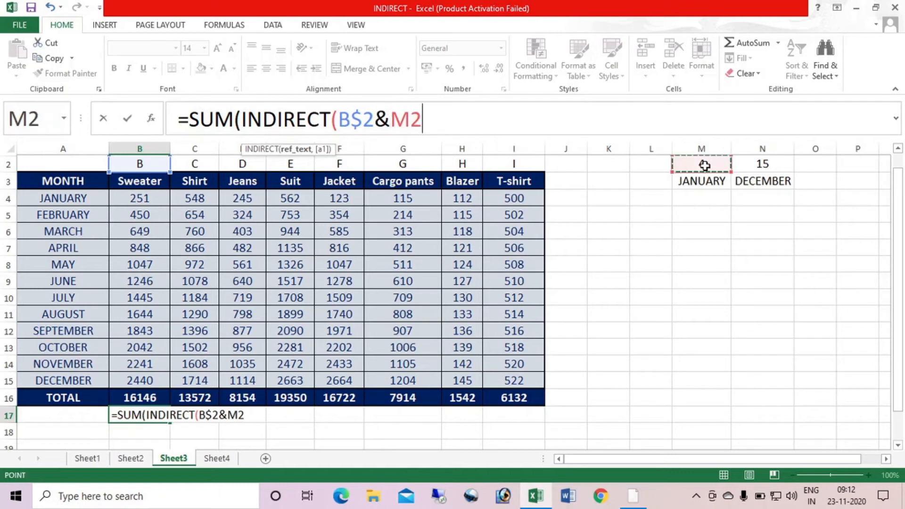
{"action": "key", "text": "F4"}
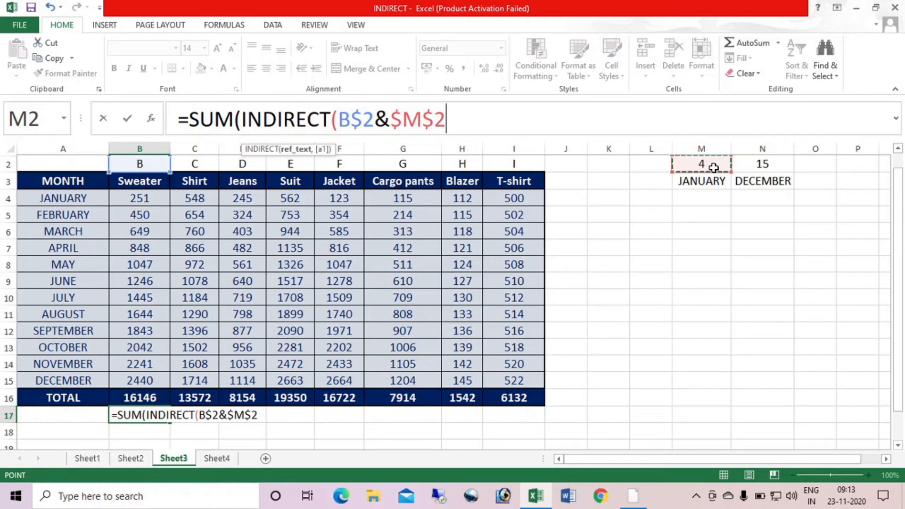
Extend the B17 formula with &":"&B$2, keeping the column relative and the row locked
{"action": "type", "text": "&"}
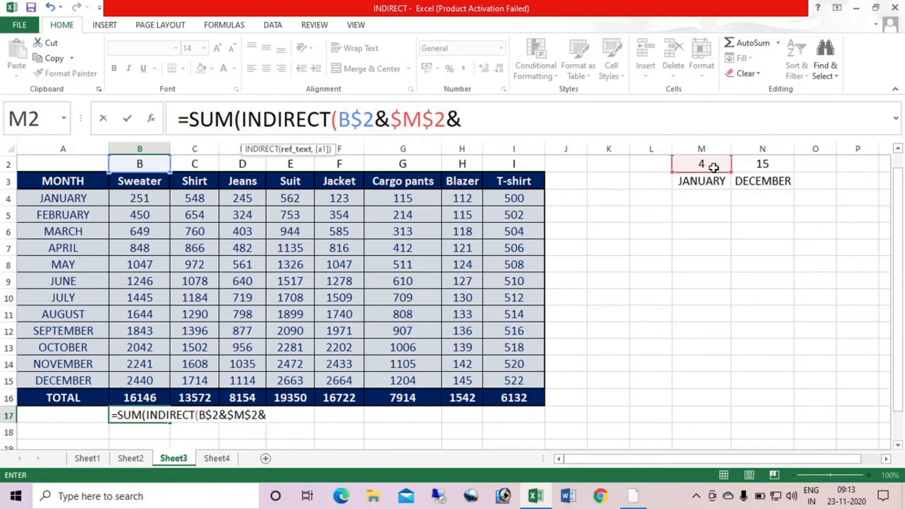
{"action": "type", "text": "\":\"&"}
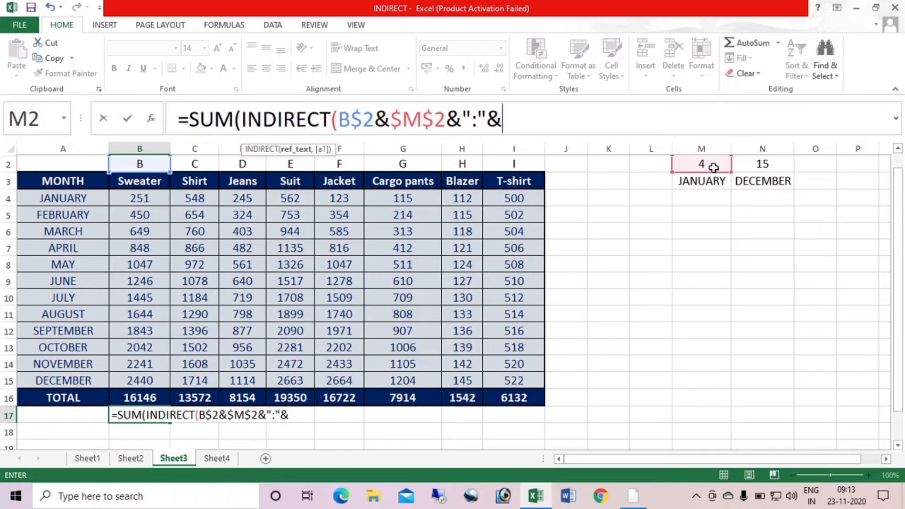
{"action": "left_click", "coordinate": [144, 166]}
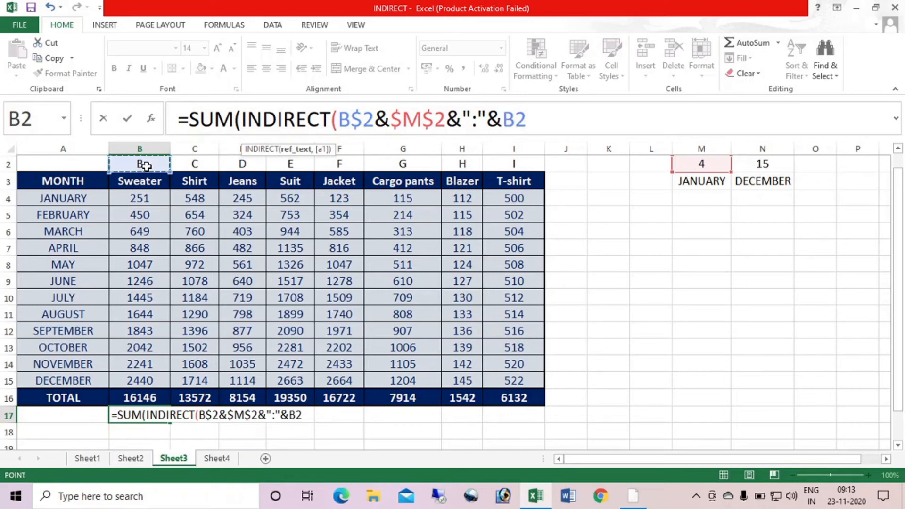
{"action": "key", "text": "F4"}
{"action": "key", "text": "F2"}
{"action": "key", "text": "Left"}
{"action": "key", "text": "Left"}
{"action": "key", "text": "Left"}
{"action": "key", "text": "BackSpace"}
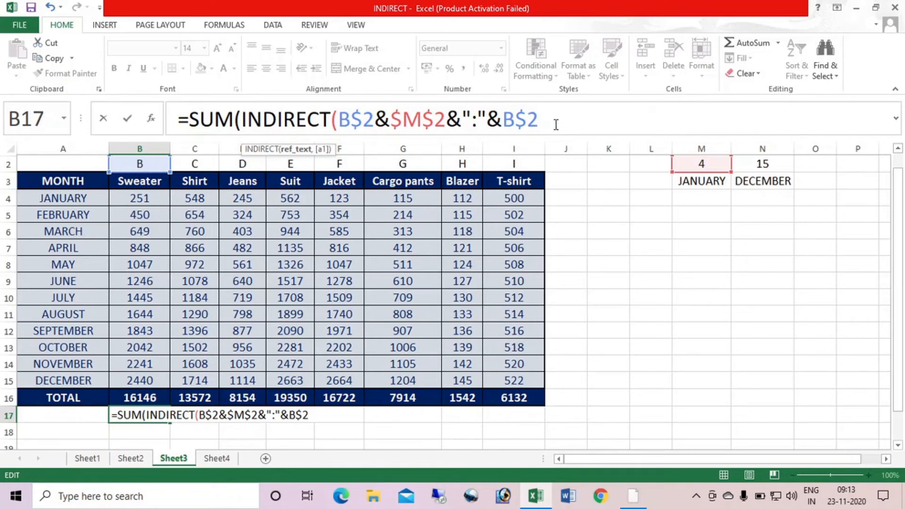
Complete the B17 formula with &$N$2)) and fill it across to I17
{"action": "type", "text": "&"}
{"action": "left_click", "coordinate": [763, 163]}
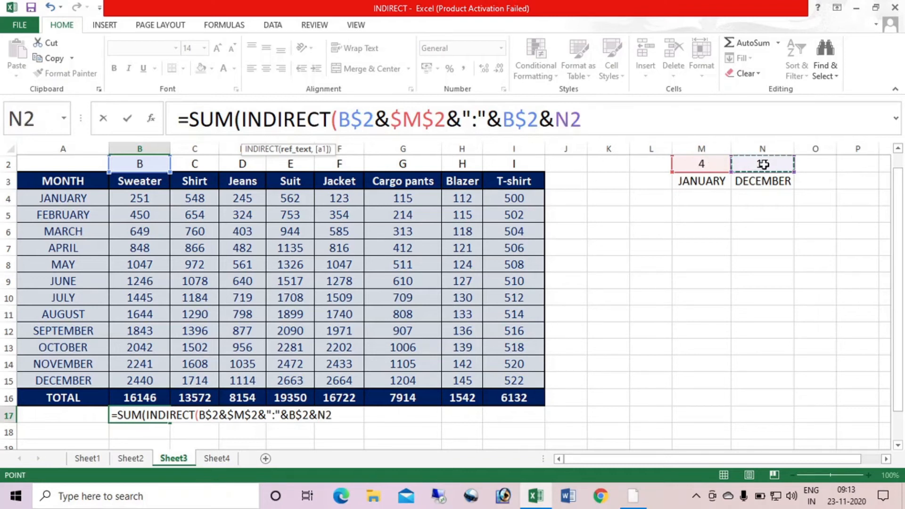
{"action": "key", "text": "F4"}
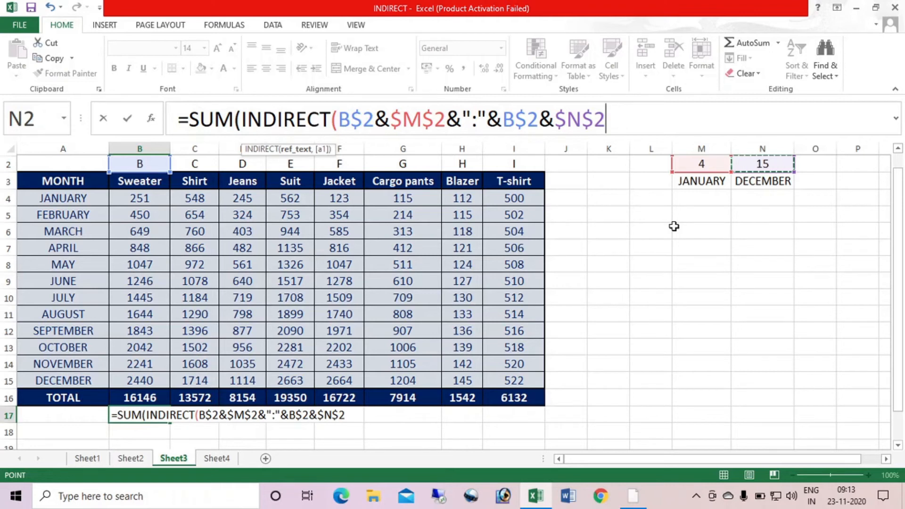
{"action": "type", "text": "))"}
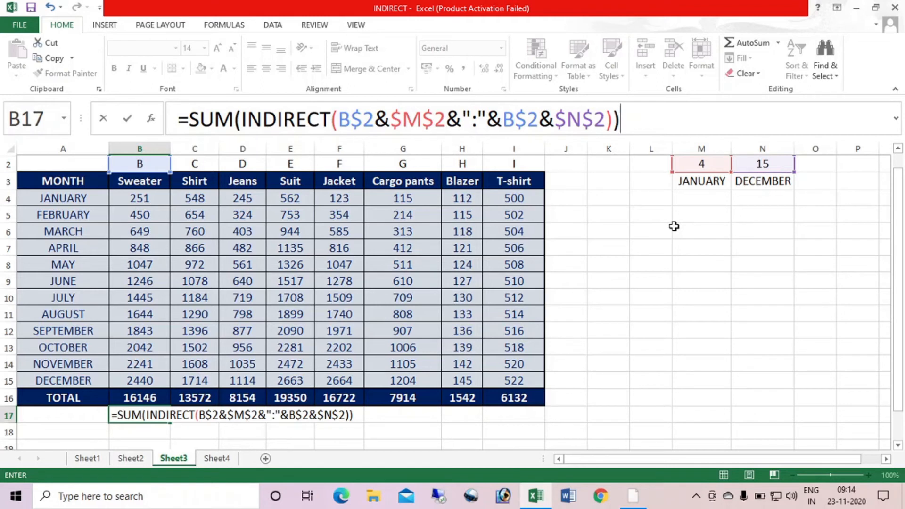
{"action": "key", "text": "Return"}
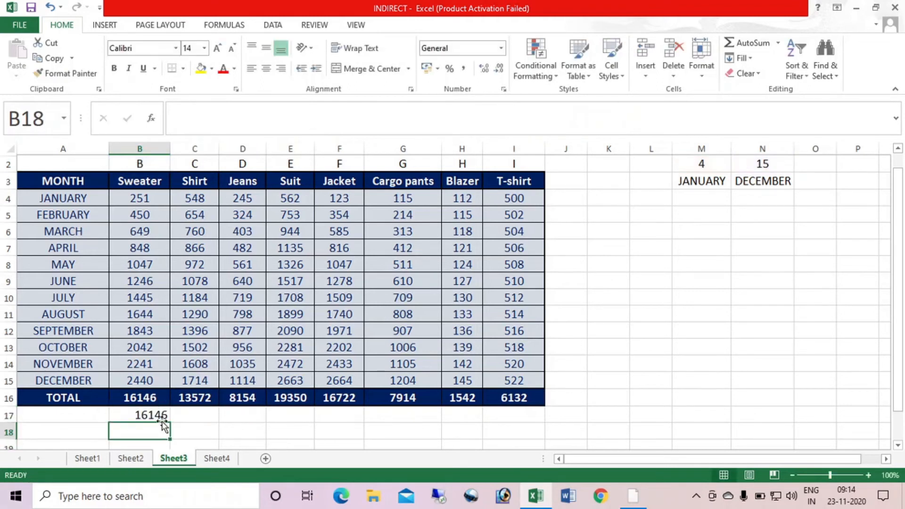
{"action": "left_click", "coordinate": [160, 415]}
{"action": "left_click_drag", "start_coordinate": [170, 420], "coordinate": [529, 423]}
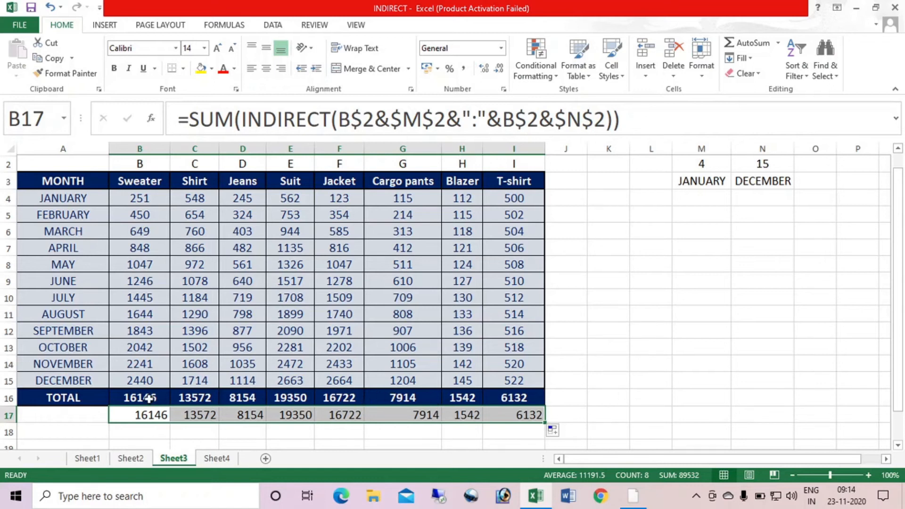
Add grand totals with =SUM(B16:I16) in J16 and =SUM(B17:I17) in J17
{"action": "left_click", "coordinate": [561, 395]}
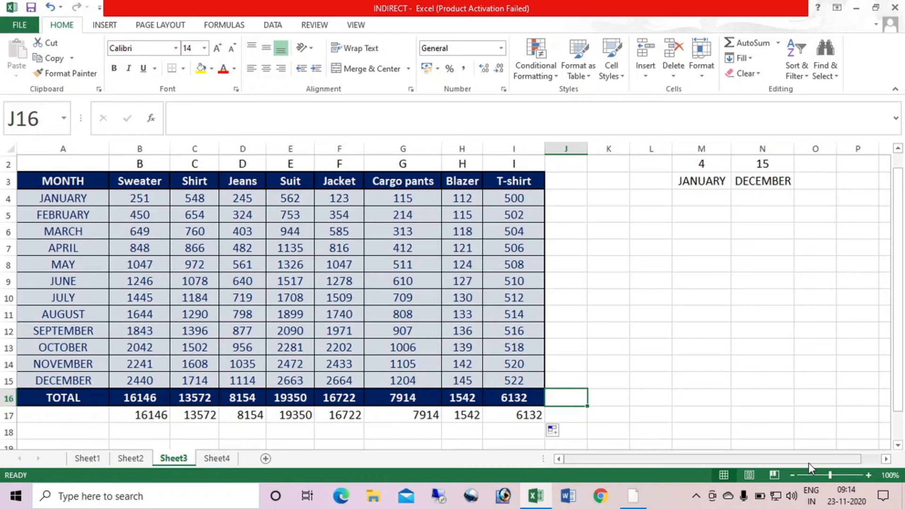
{"action": "left_click", "coordinate": [638, 369]}
{"action": "left_click", "coordinate": [549, 397]}
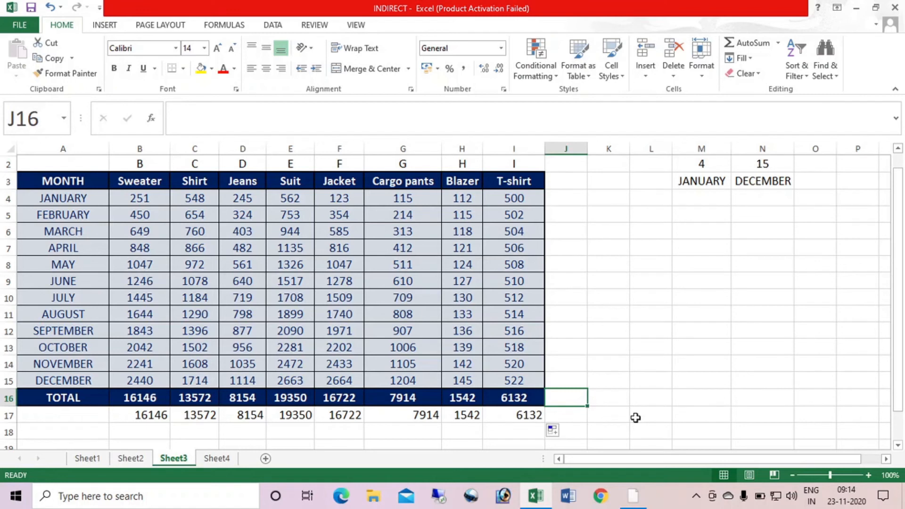
{"action": "key", "text": "alt+equal"}
{"action": "key", "text": "ctrl+Return"}
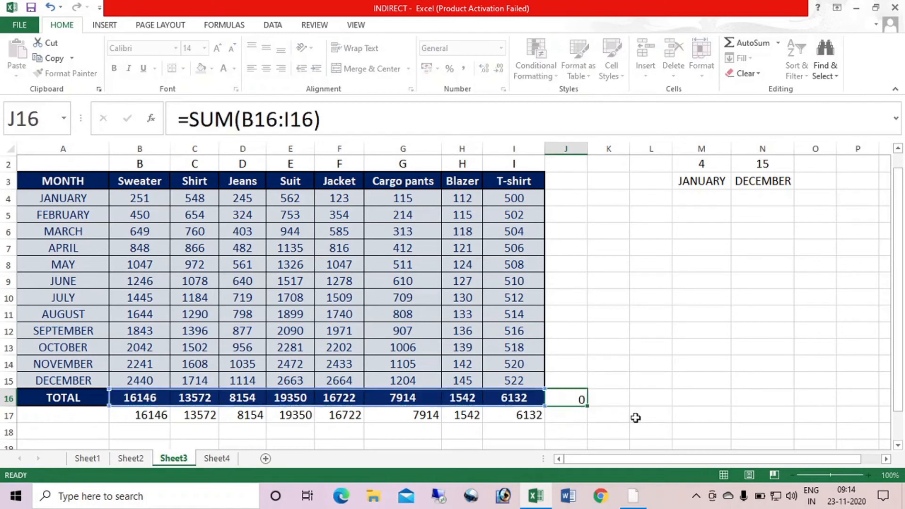
{"action": "left_click", "coordinate": [583, 416]}
{"action": "key", "text": "alt+equal"}
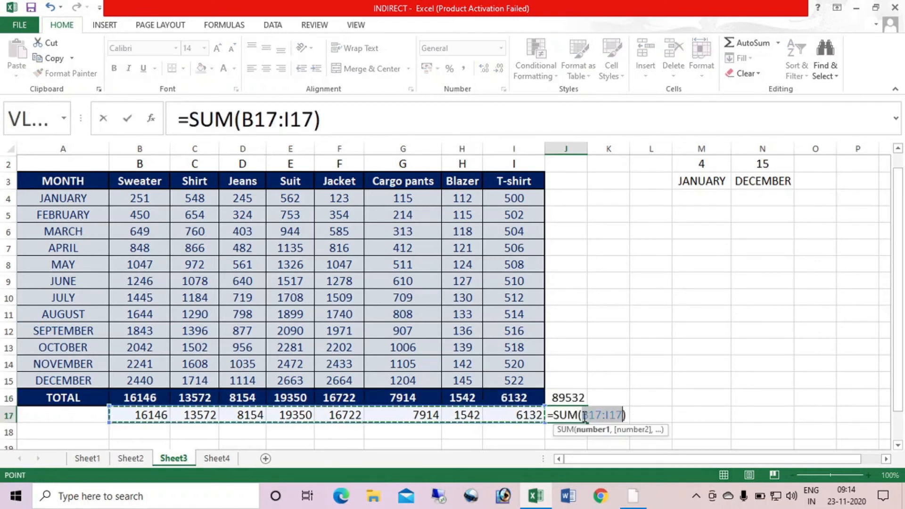
{"action": "key", "text": "Return"}
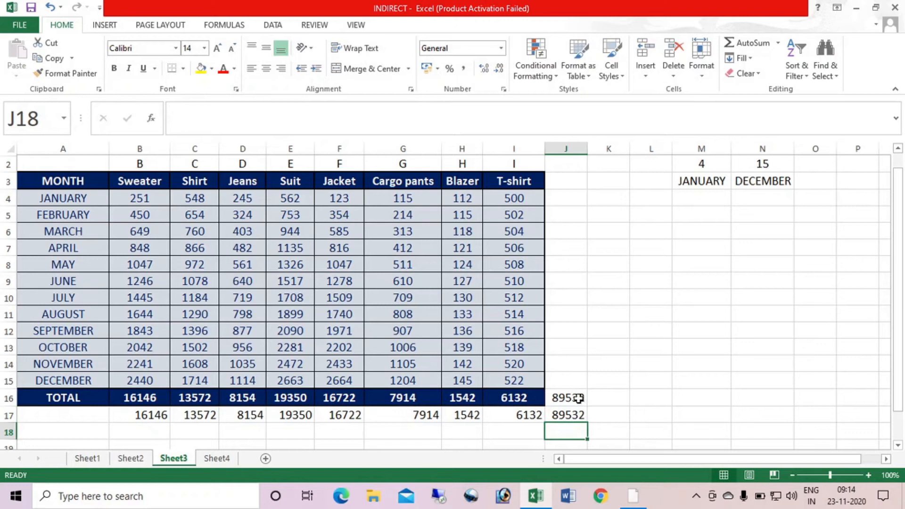
Enter the comparison formula +J17=J16 in K17 to check the two grand totals against each other
{"action": "left_click", "coordinate": [620, 413]}
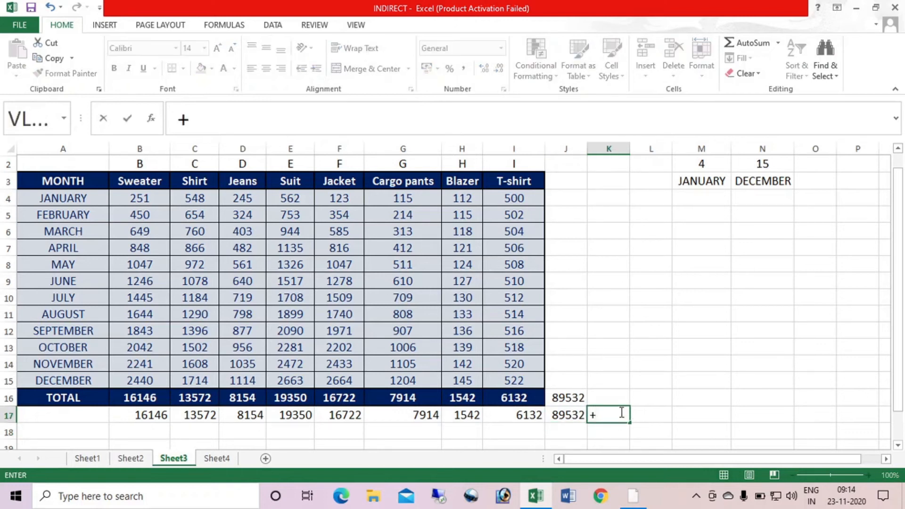
{"action": "left_click", "coordinate": [570, 413]}
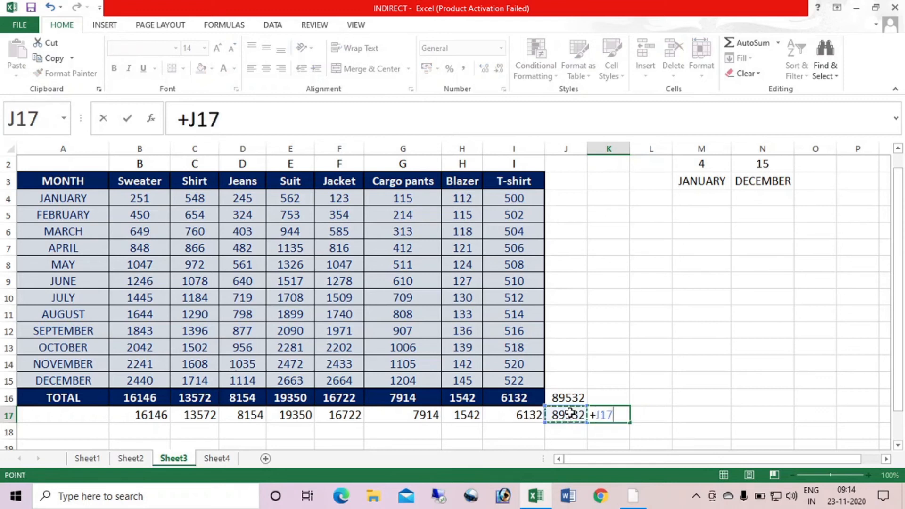
{"action": "type", "text": "="}
{"action": "left_click", "coordinate": [570, 397]}
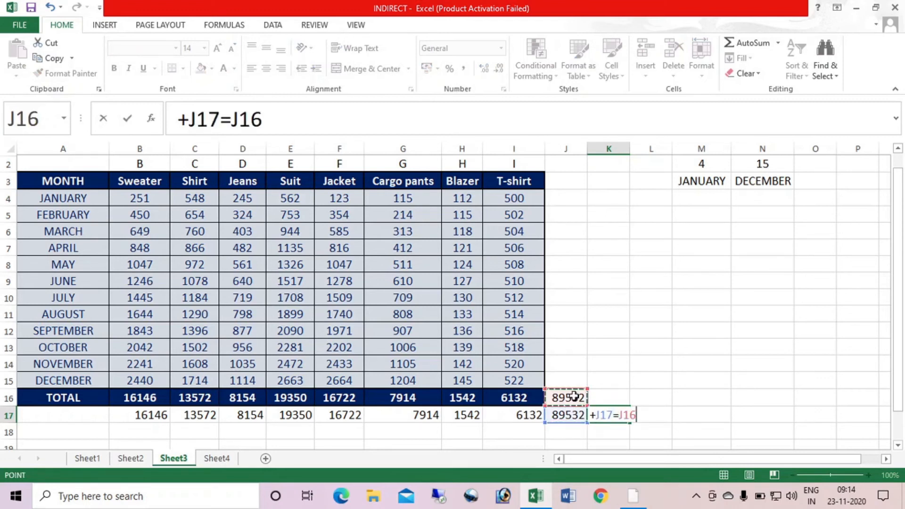
{"action": "key", "text": "Return"}
{"action": "left_click", "coordinate": [602, 413]}
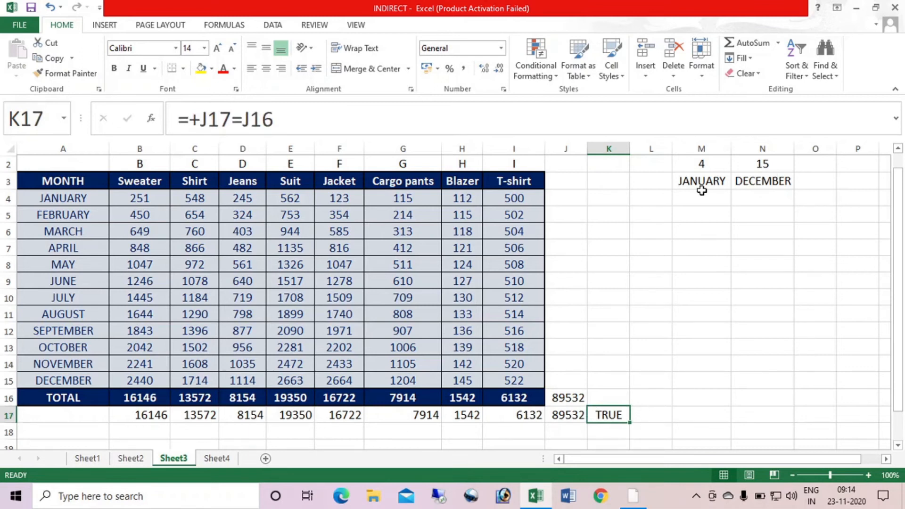
Set the start row in M2 to 7 and the end row in N2 to 9
{"action": "left_click", "coordinate": [707, 164]}
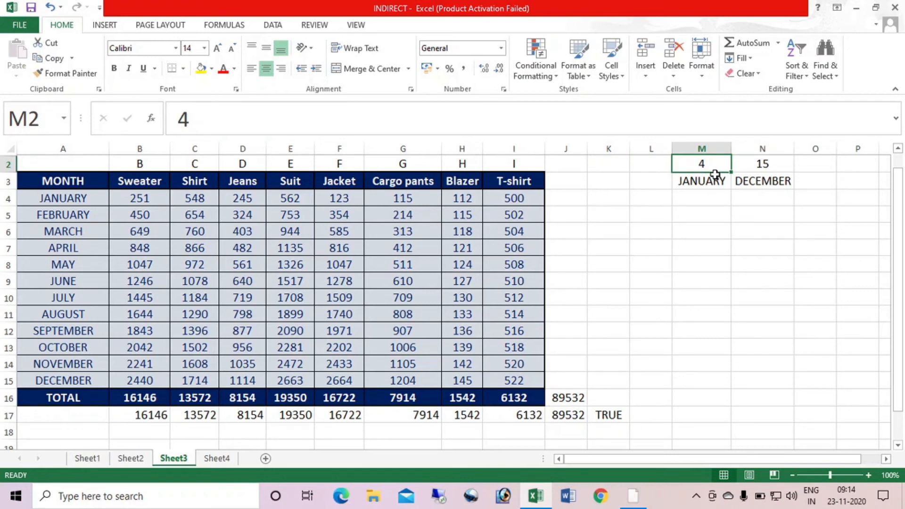
{"action": "type", "text": "7"}
{"action": "key", "text": "Tab"}
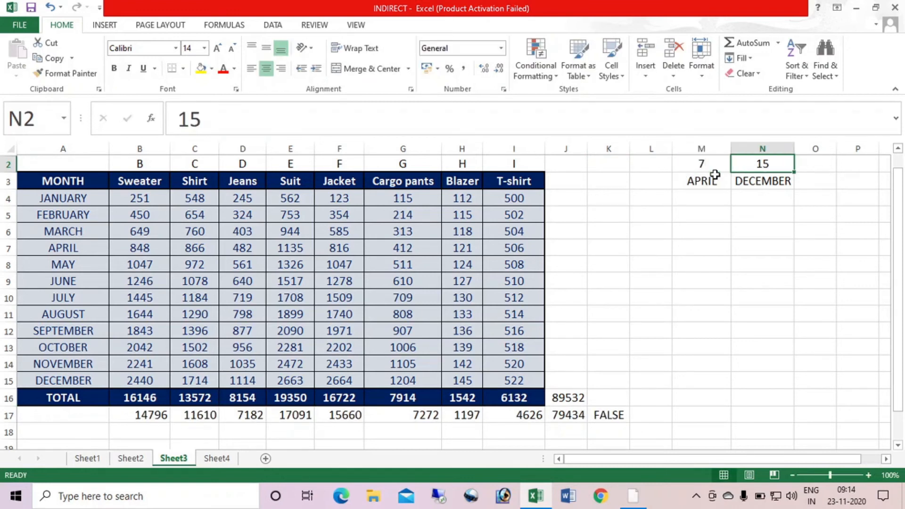
{"action": "type", "text": "9"}
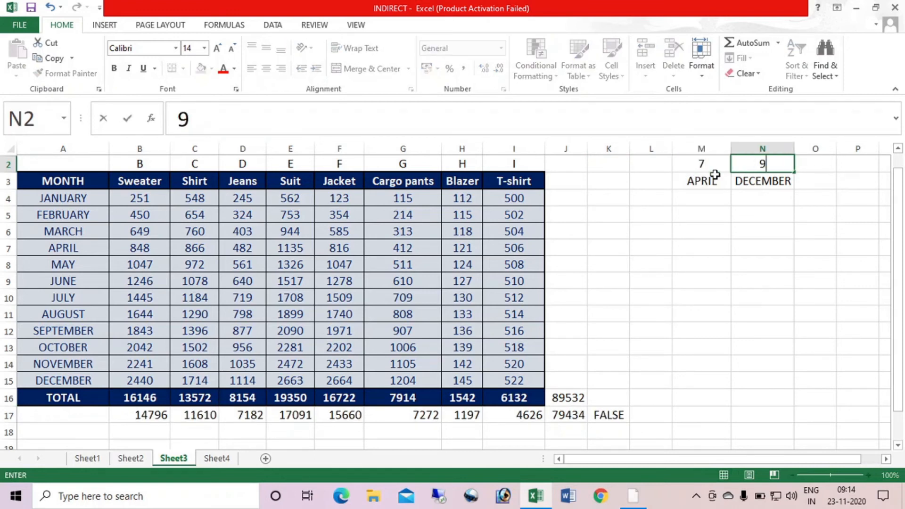
{"action": "key", "text": "Tab"}
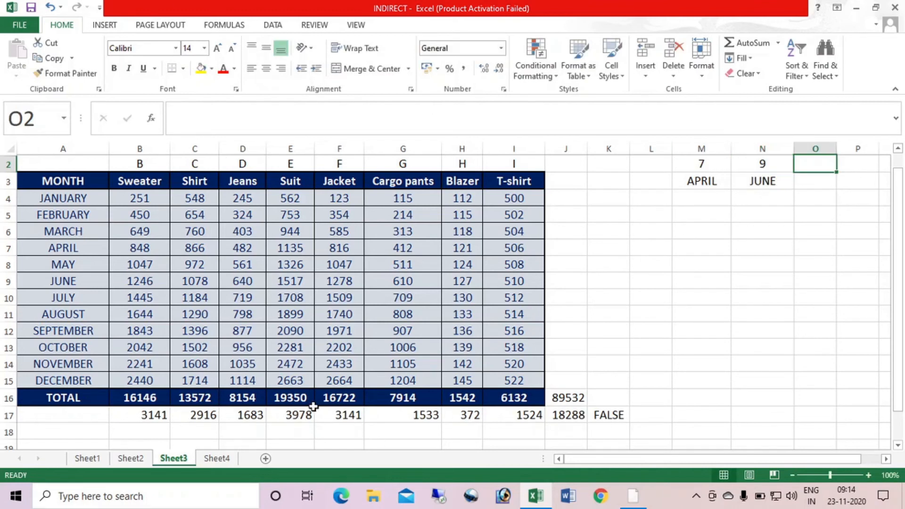
Replace the Sweater total in B16 with =SUM(B7:B9) and fill it across to I16
{"action": "left_click", "coordinate": [139, 398]}
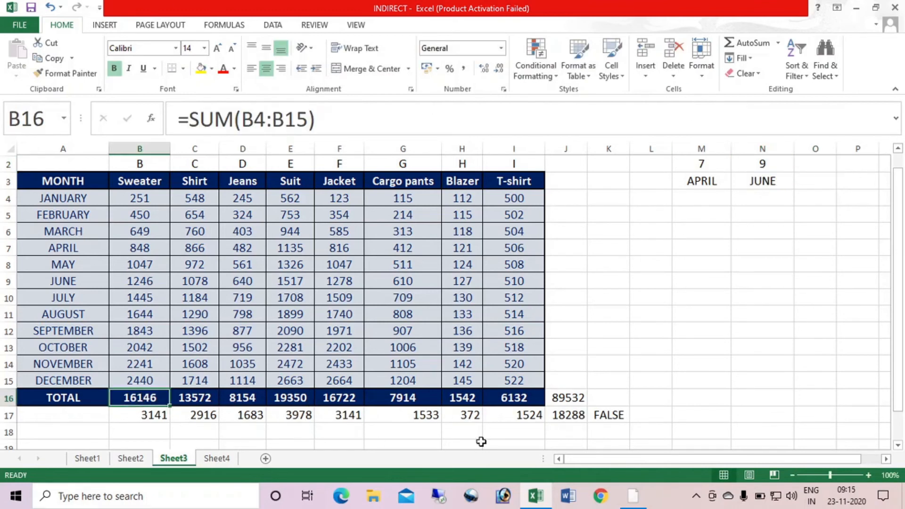
{"action": "type", "text": "=SUM("}
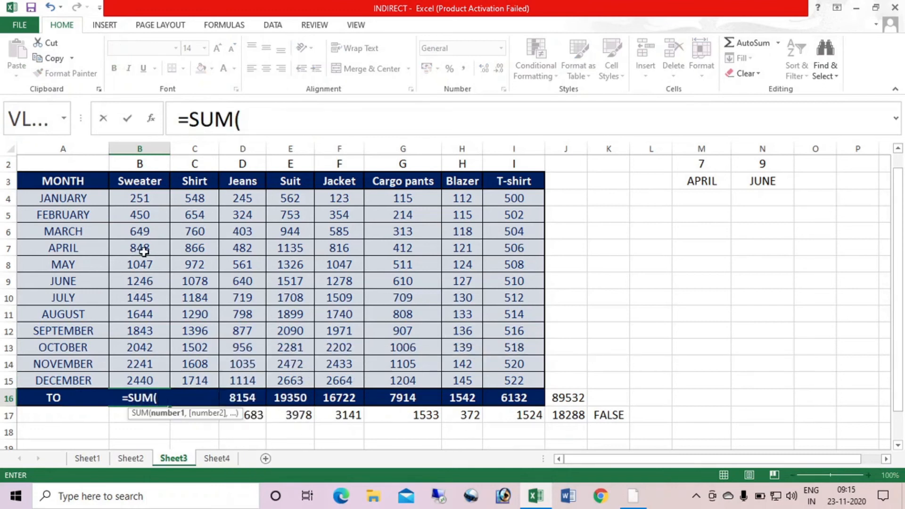
{"action": "left_click_drag", "start_coordinate": [140, 249], "coordinate": [149, 278]}
{"action": "key", "text": "Return"}
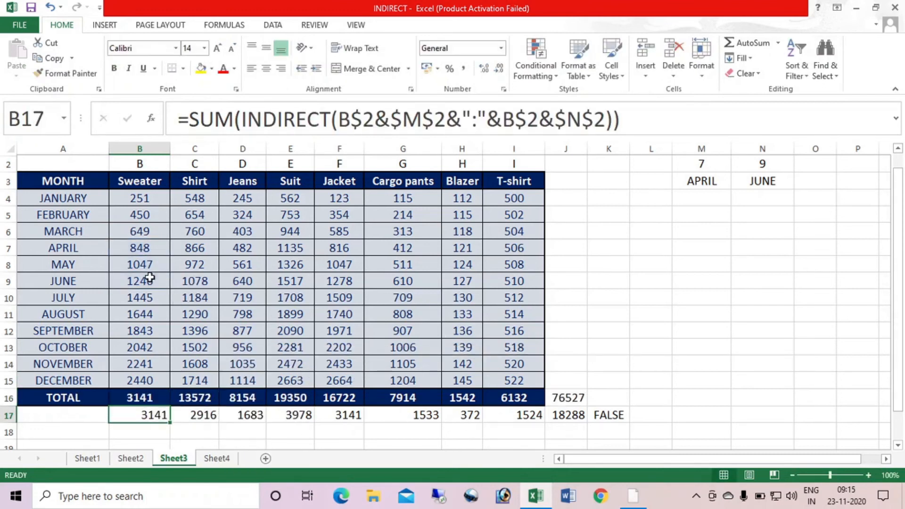
{"action": "left_click", "coordinate": [155, 398]}
{"action": "left_click_drag", "start_coordinate": [171, 405], "coordinate": [524, 409]}
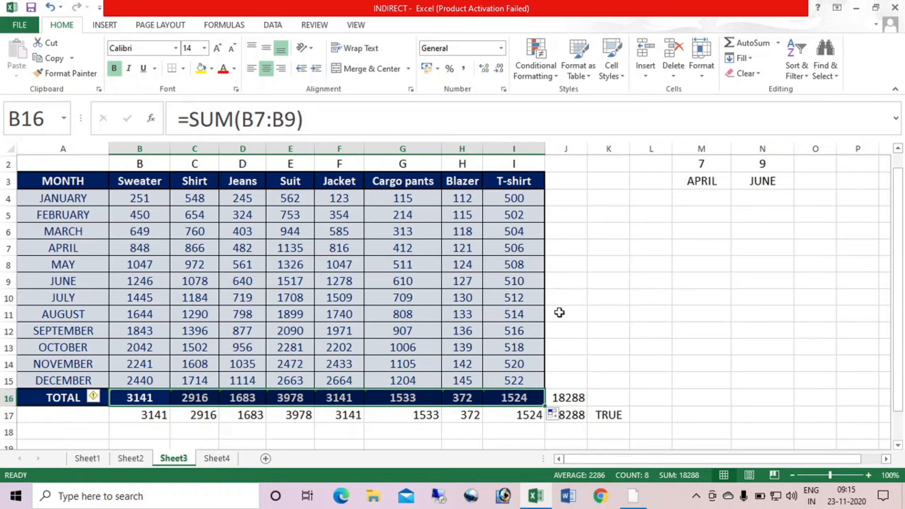
Copy the formatting of the T-shirt total in I16 onto the comparison cell K17
{"action": "left_click", "coordinate": [520, 399]}
{"action": "left_click", "coordinate": [66, 73]}
{"action": "left_click", "coordinate": [608, 414]}
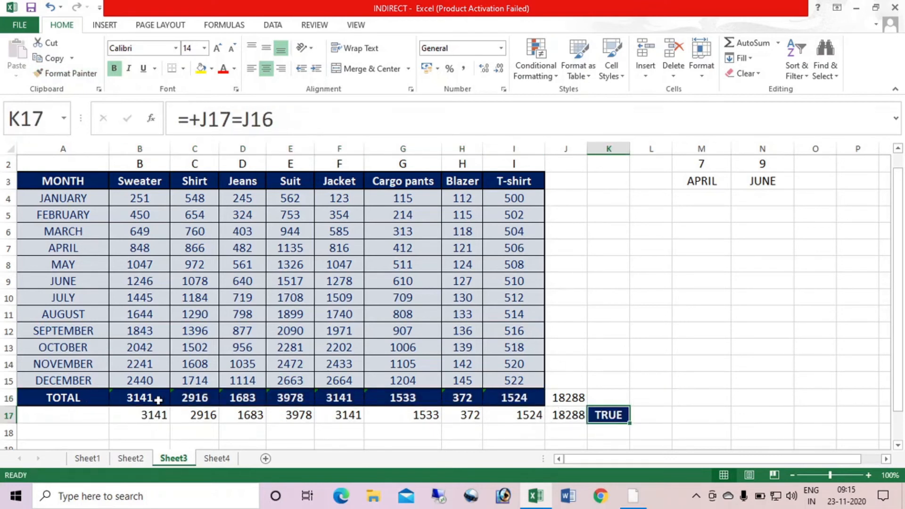
Copy the formatting of the totals in B16:I16 onto the INDIRECT totals in B17:I17
{"action": "left_click_drag", "start_coordinate": [134, 398], "coordinate": [531, 392]}
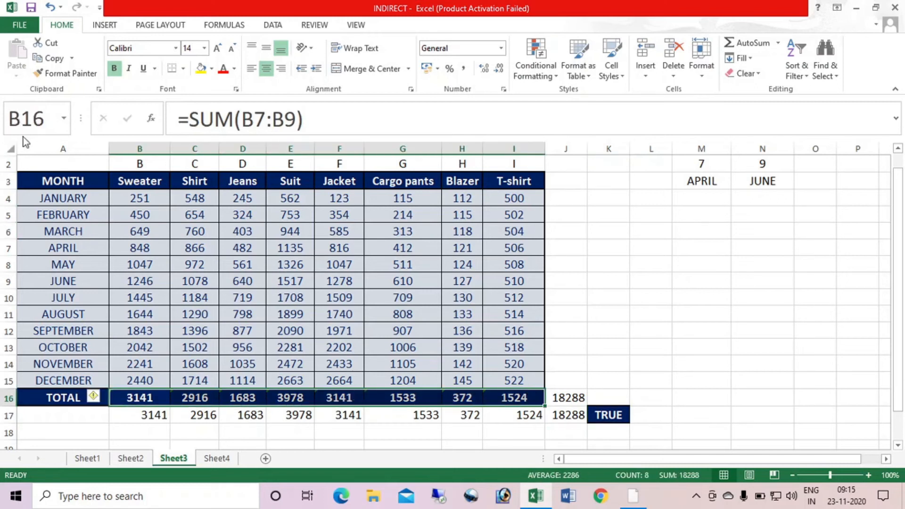
{"action": "left_click", "coordinate": [64, 73]}
{"action": "left_click", "coordinate": [167, 410]}
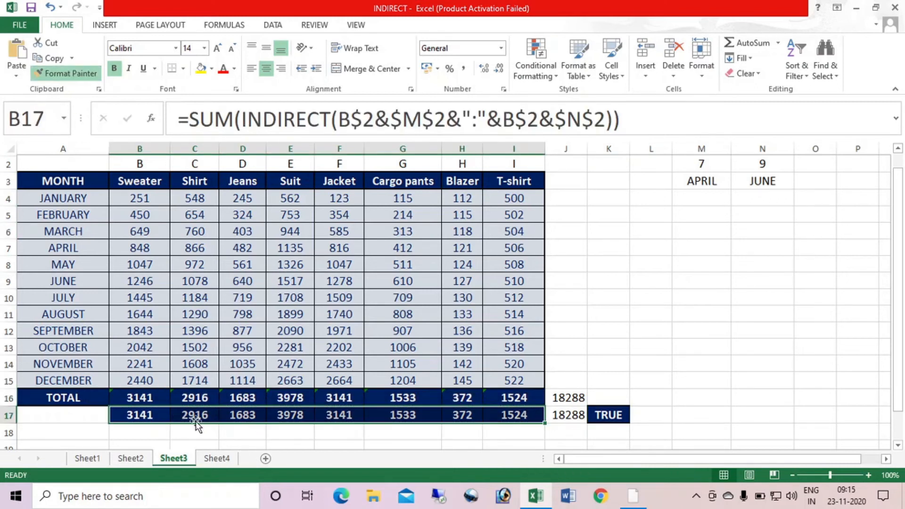
{"action": "left_click", "coordinate": [86, 418]}
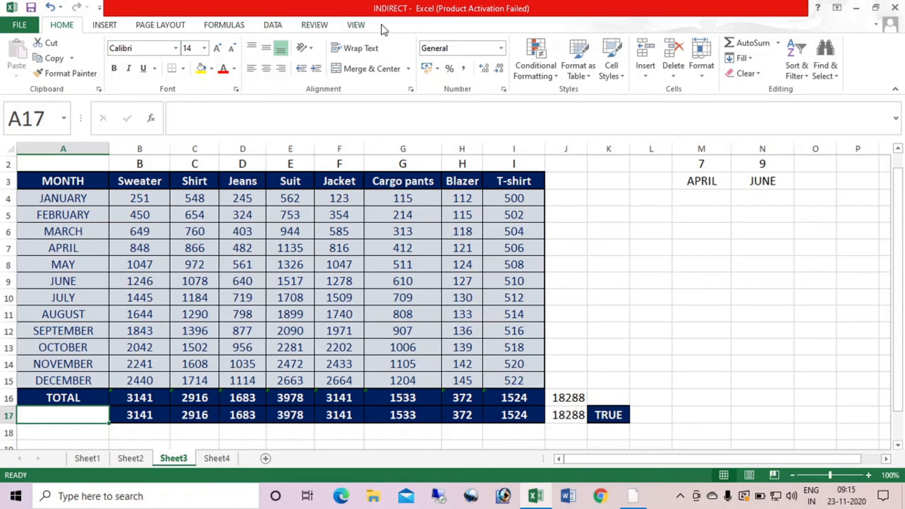
Enable the Developer tab in the ribbon customization options
{"action": "right_click", "coordinate": [381, 25]}
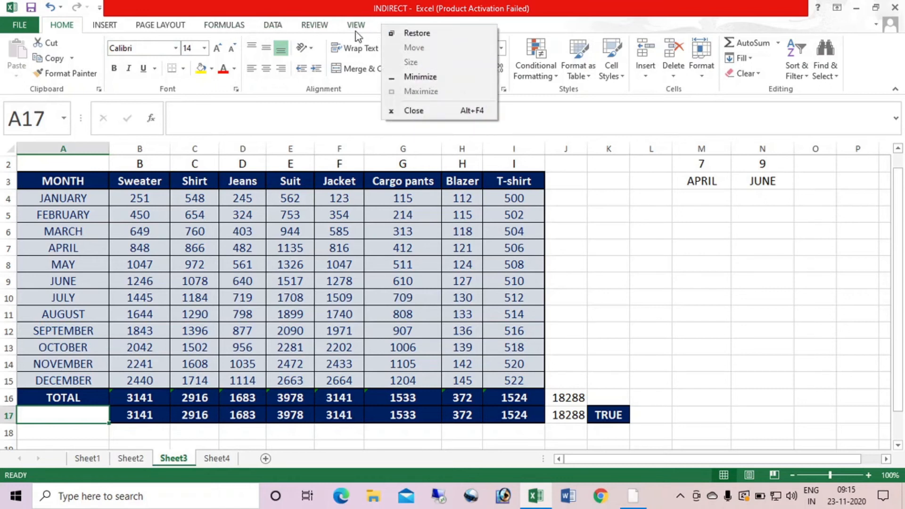
{"action": "left_click", "coordinate": [338, 27]}
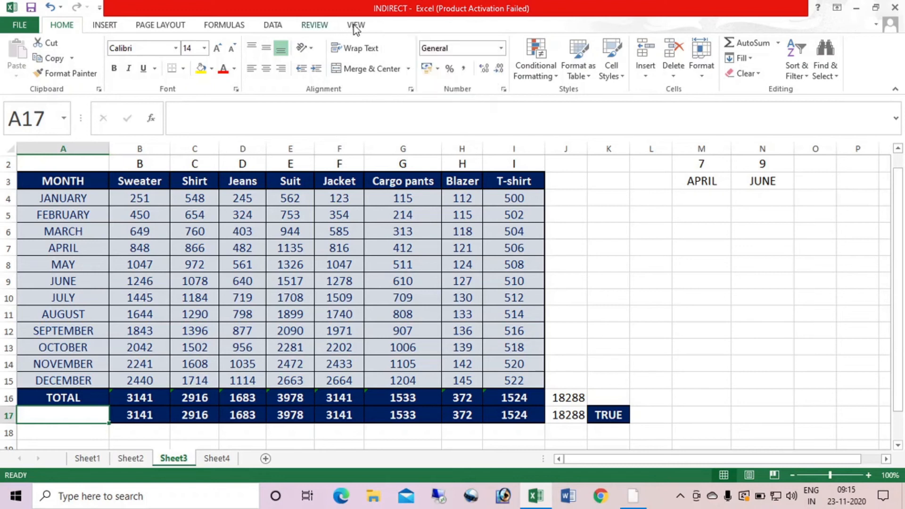
{"action": "right_click", "coordinate": [357, 25]}
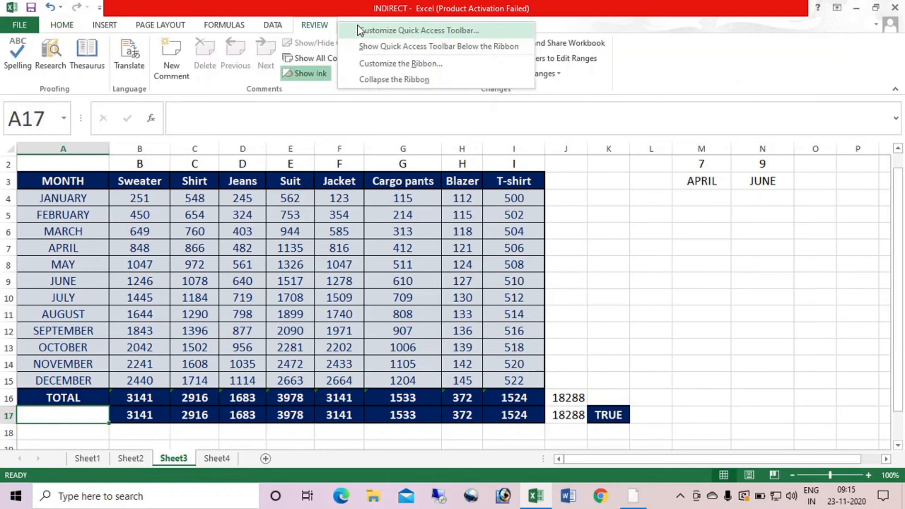
{"action": "left_click", "coordinate": [389, 64]}
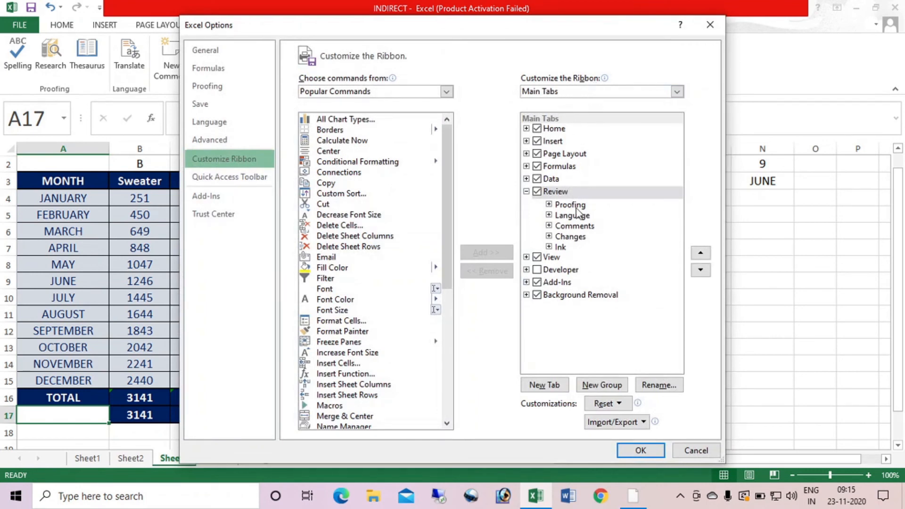
{"action": "left_click", "coordinate": [561, 270]}
{"action": "left_click", "coordinate": [537, 269]}
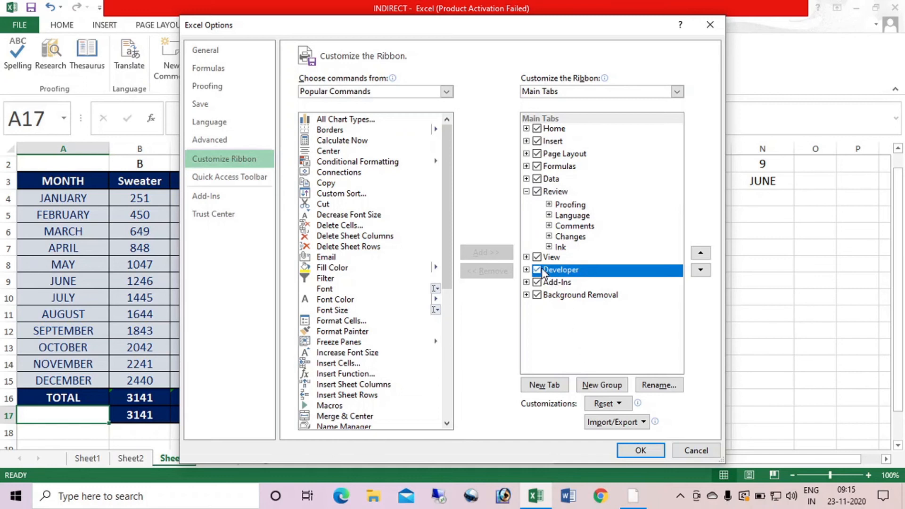
{"action": "left_click", "coordinate": [640, 449]}
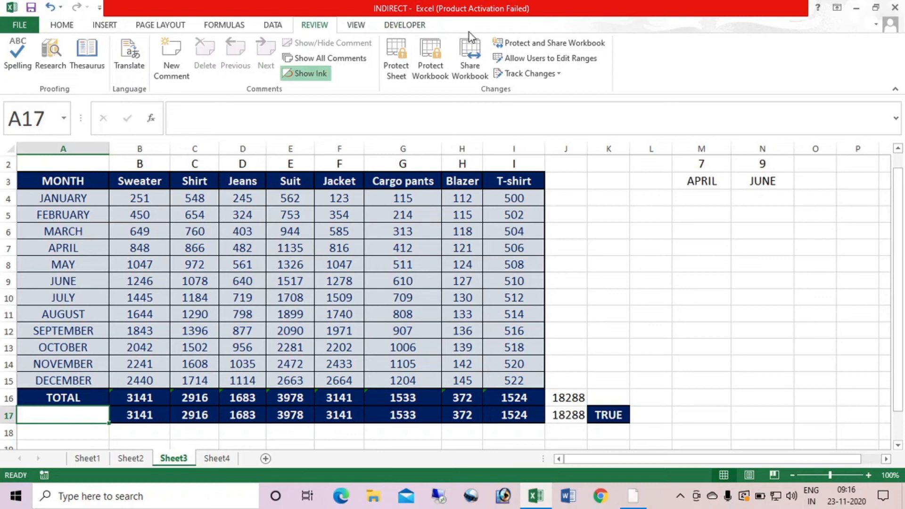
Draw a spin button form control over K5:K7 and paste a copy of it beside it over L5:L7
{"action": "left_click", "coordinate": [406, 22]}
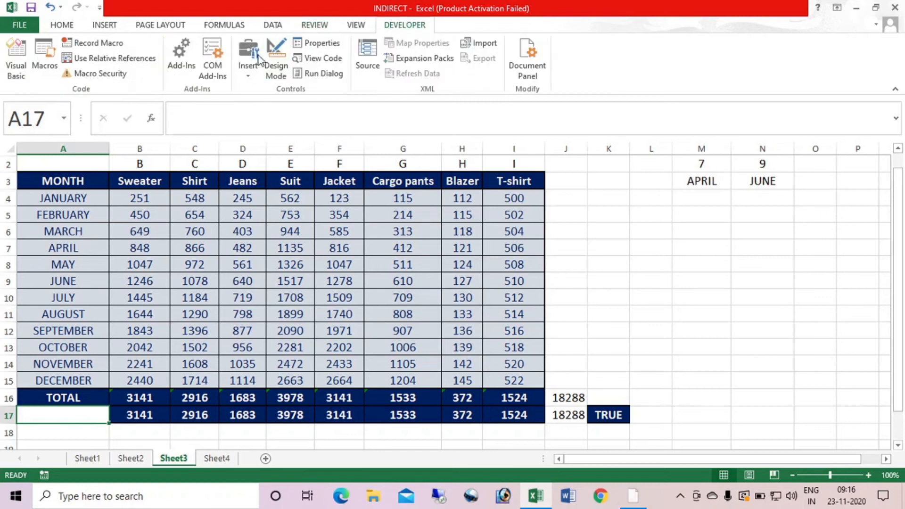
{"action": "left_click", "coordinate": [247, 78]}
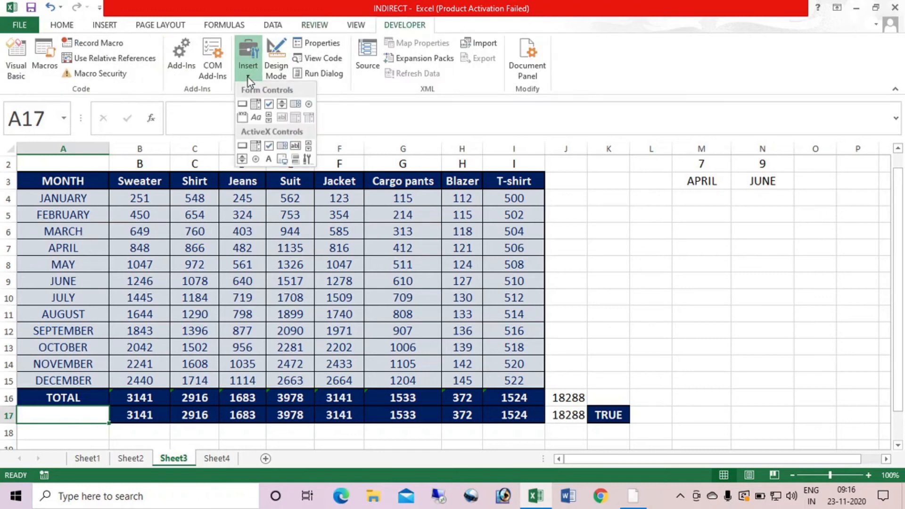
{"action": "left_click", "coordinate": [282, 104]}
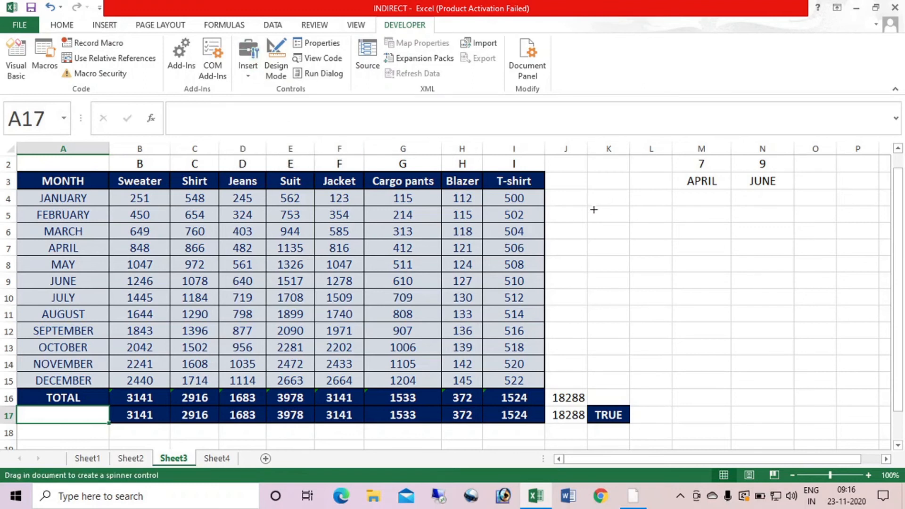
{"action": "mouse_move", "coordinate": [602, 213]}
{"action": "left_mouse_down"}
{"action": "mouse_move", "coordinate": [611, 215]}
{"action": "mouse_move", "coordinate": [620, 253]}
{"action": "left_mouse_up"}
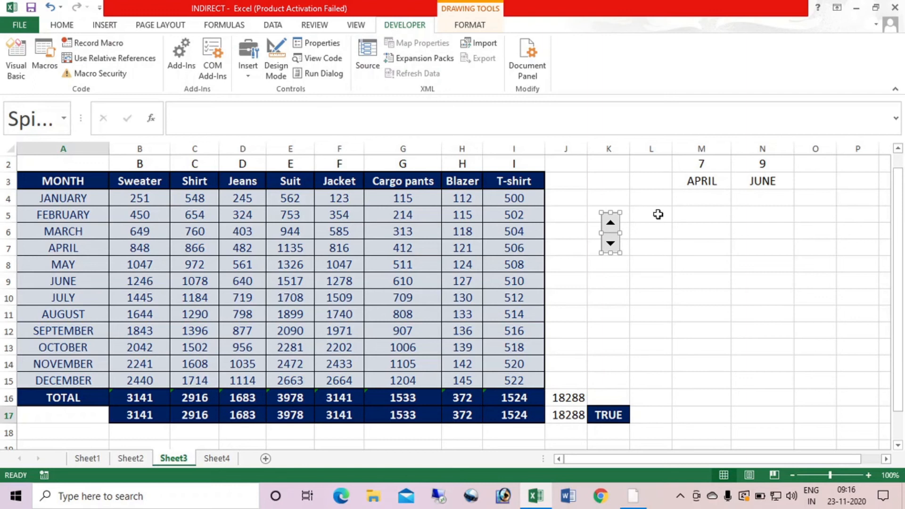
{"action": "left_click", "coordinate": [656, 213]}
{"action": "key", "text": "ctrl+v"}
{"action": "left_click", "coordinate": [726, 279]}
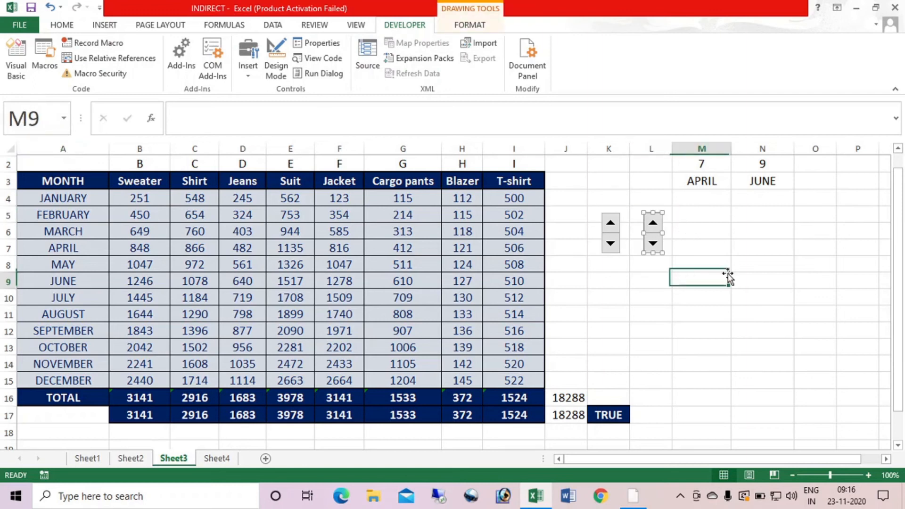
Format the spin button in column K with current value 7, minimum 4, maximum 15 and cell link $M$2
{"action": "right_click", "coordinate": [613, 248]}
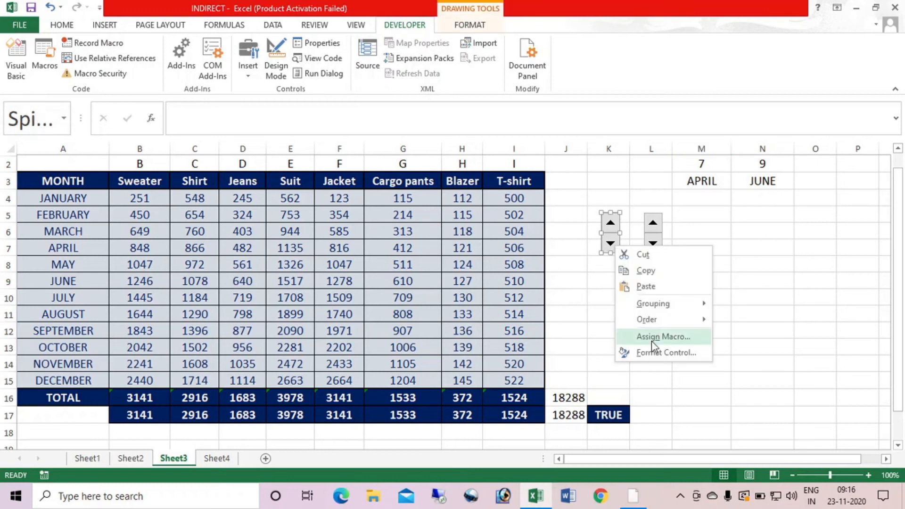
{"action": "left_click", "coordinate": [653, 353]}
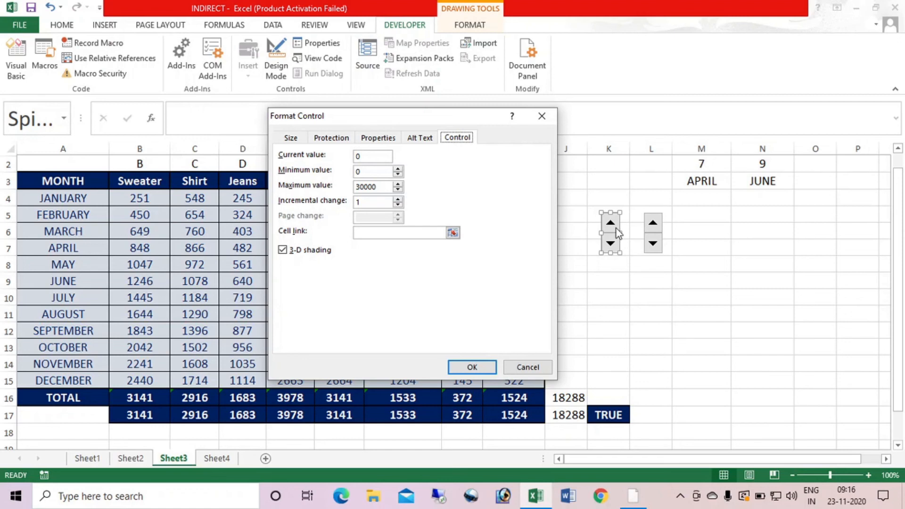
{"action": "left_click_drag", "start_coordinate": [375, 155], "coordinate": [357, 158]}
{"action": "type", "text": "7"}
{"action": "key", "text": "Tab"}
{"action": "key", "text": "Tab"}
{"action": "type", "text": "15"}
{"action": "key", "text": "Tab"}
{"action": "left_click", "coordinate": [388, 231]}
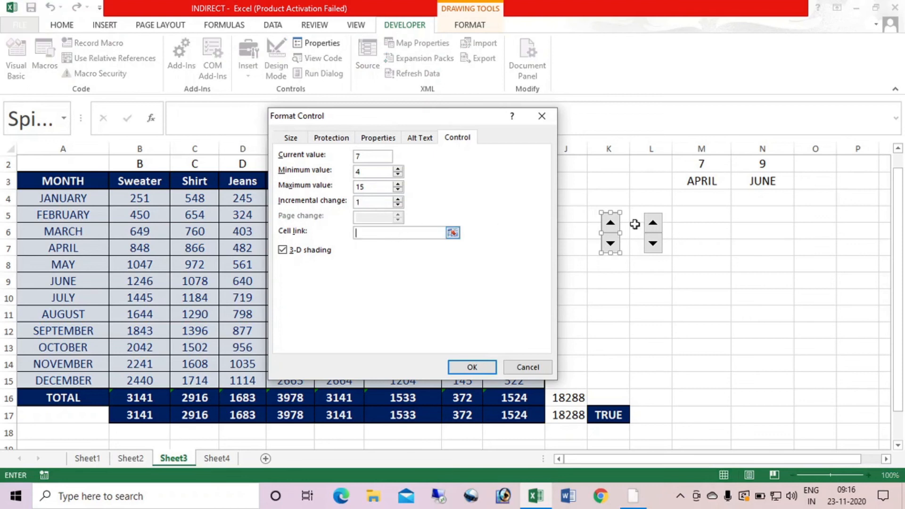
{"action": "left_click", "coordinate": [706, 164]}
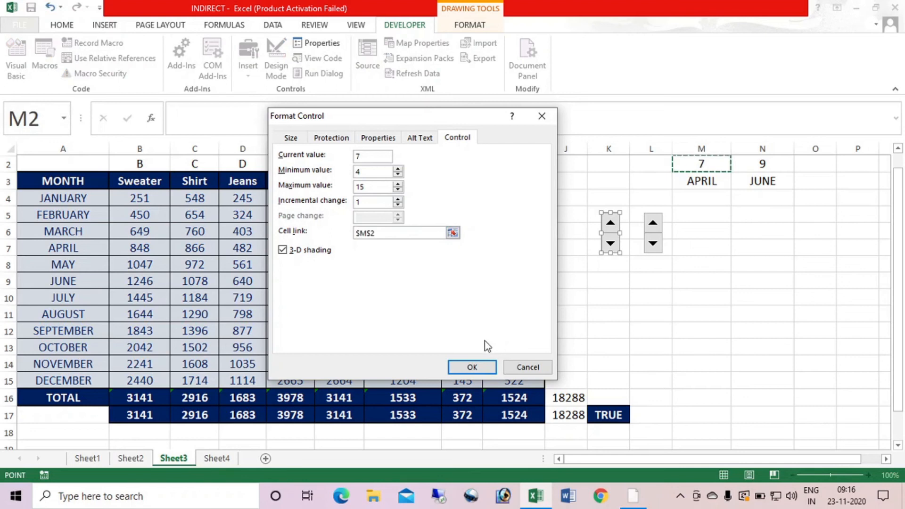
{"action": "left_click", "coordinate": [471, 366]}
Test the column K spin button by raising the start row in M2 to 15 and lowering it to 4
{"action": "left_click", "coordinate": [692, 282]}
{"action": "left_click", "coordinate": [611, 223]}
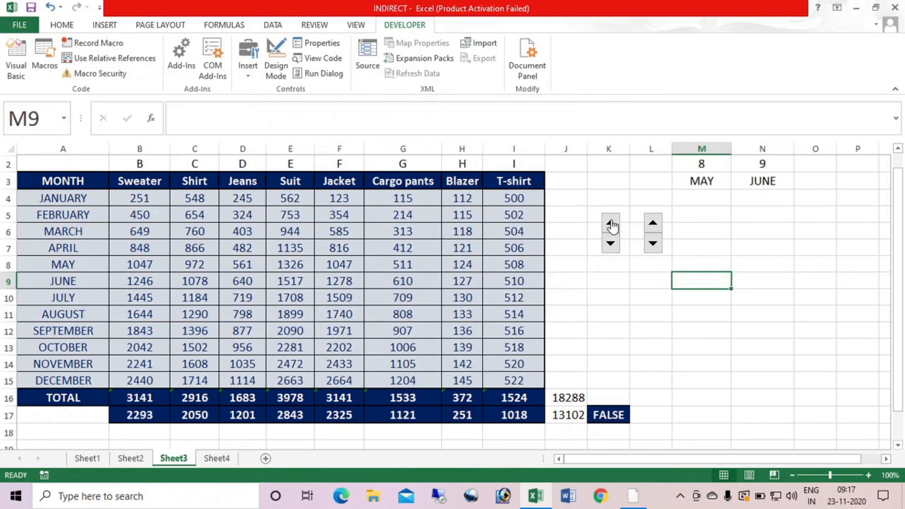
{"action": "left_click", "coordinate": [610, 223]}
{"action": "left_click", "coordinate": [610, 224]}
{"action": "left_click", "coordinate": [611, 224]}
{"action": "left_click", "coordinate": [611, 223]}
{"action": "left_click", "coordinate": [611, 223]}
{"action": "left_click", "coordinate": [611, 224]}
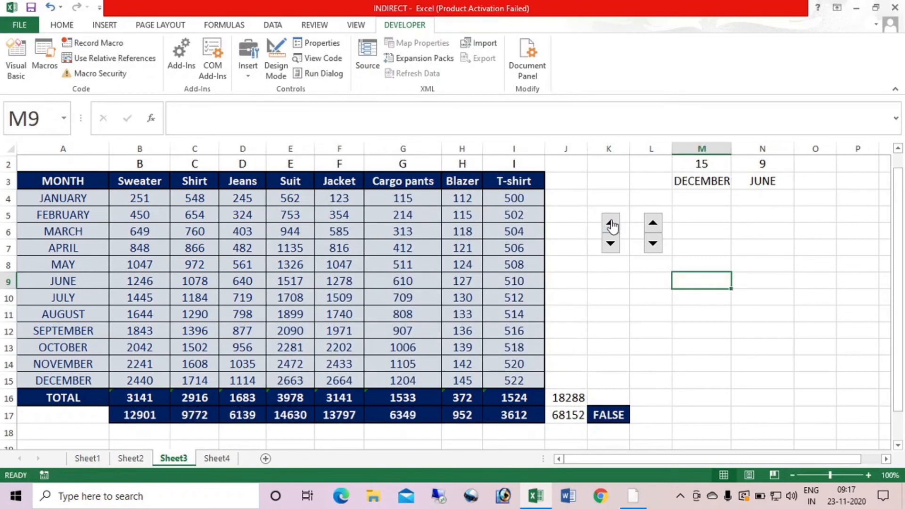
{"action": "left_click", "coordinate": [610, 243]}
{"action": "left_click", "coordinate": [611, 243]}
{"action": "left_click", "coordinate": [611, 243]}
{"action": "left_click", "coordinate": [611, 243]}
{"action": "left_click", "coordinate": [611, 244]}
{"action": "left_click", "coordinate": [610, 244]}
{"action": "left_click", "coordinate": [611, 246]}
{"action": "left_click", "coordinate": [612, 248]}
{"action": "left_click", "coordinate": [697, 312]}
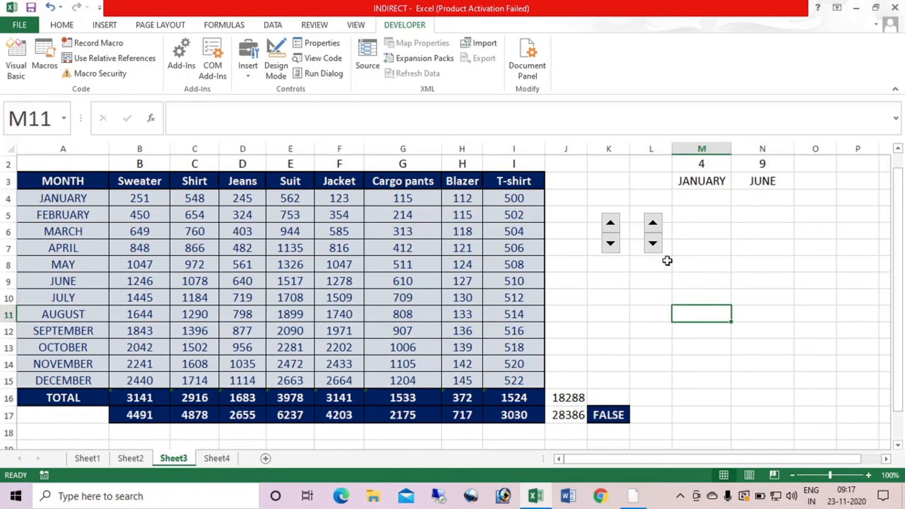
Format the spin button in column L with current value 9, set its minimum and maximum limits, and link it to $N$2
{"action": "right_click", "coordinate": [658, 252]}
{"action": "left_click", "coordinate": [704, 352]}
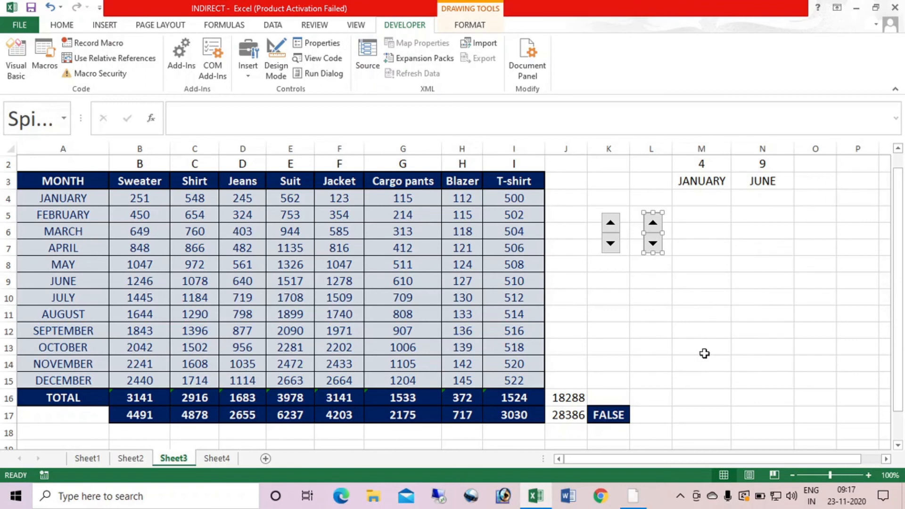
{"action": "left_click", "coordinate": [368, 156]}
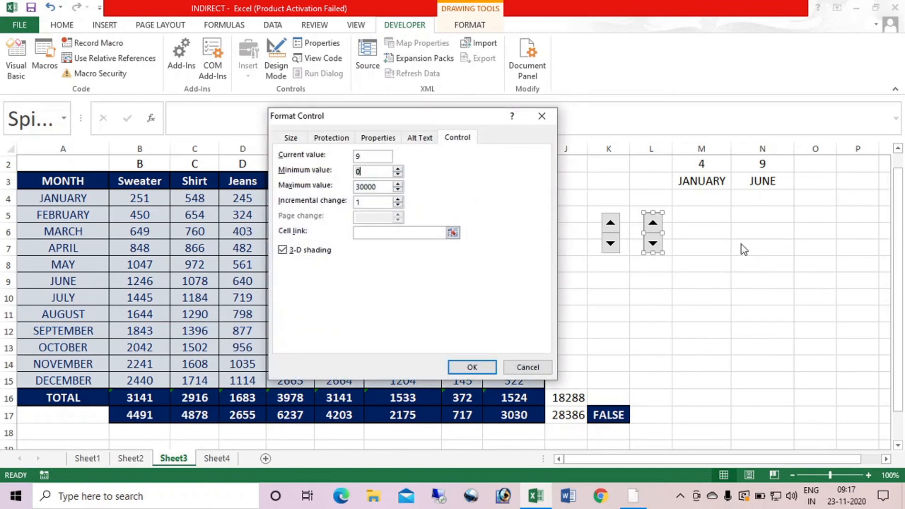
{"action": "key", "text": "Tab"}
{"action": "type", "text": "1"}
{"action": "left_click", "coordinate": [410, 233]}
{"action": "left_click", "coordinate": [762, 164]}
{"action": "left_click", "coordinate": [471, 367]}
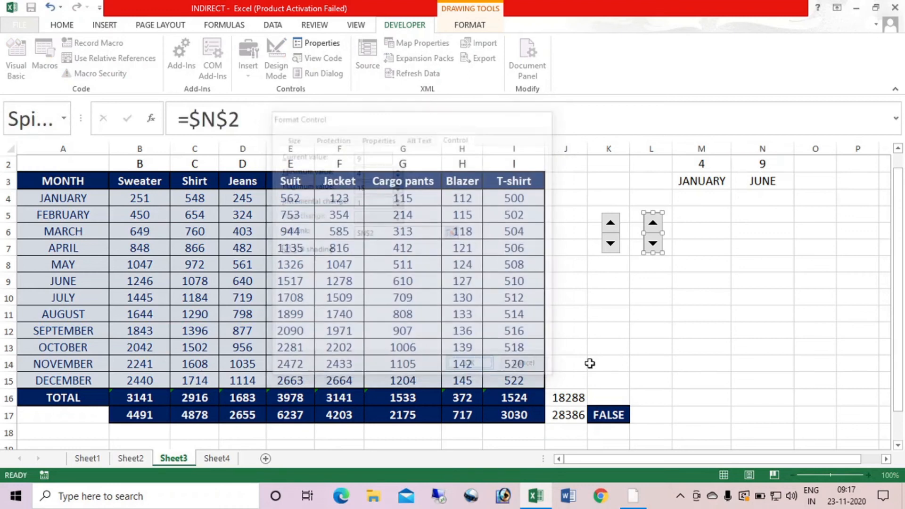
Test the column L spin button by raising the end row in N2 to 13 and lowering it to 11
{"action": "left_click", "coordinate": [665, 330]}
{"action": "left_click", "coordinate": [652, 224]}
{"action": "left_click", "coordinate": [651, 223]}
{"action": "left_click", "coordinate": [651, 223]}
{"action": "left_click", "coordinate": [652, 224]}
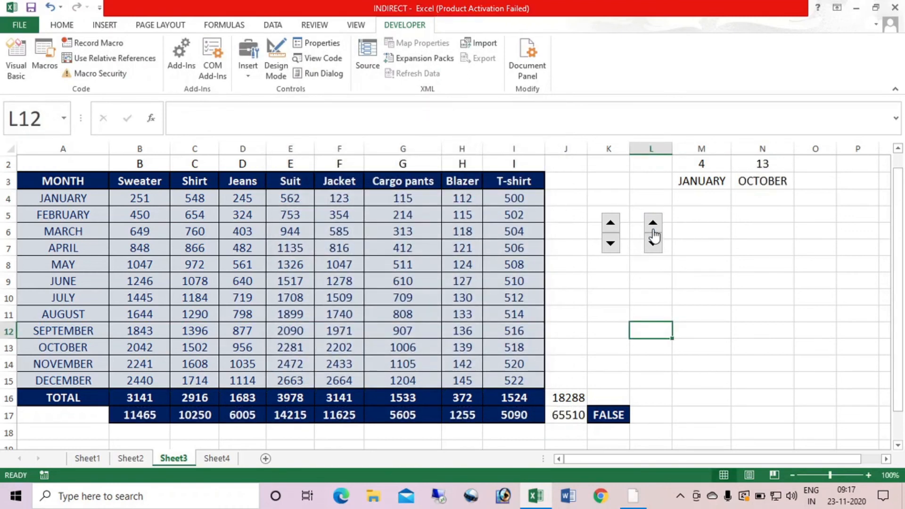
{"action": "left_click", "coordinate": [652, 243]}
{"action": "left_click", "coordinate": [652, 243]}
{"action": "left_click", "coordinate": [745, 265]}
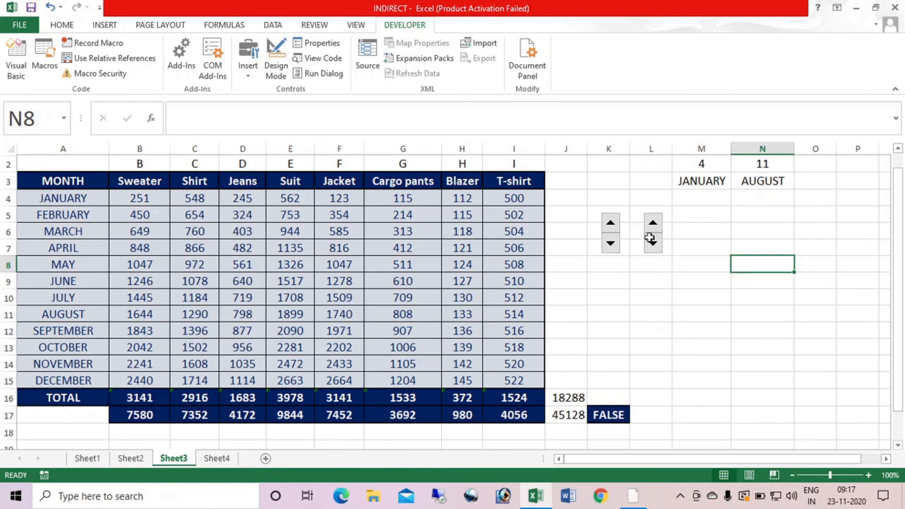
Move the start-row spin button beside the table's header and January rows, and the end-row spin button beside the October to December rows
{"action": "right_click", "coordinate": [610, 236]}
{"action": "key", "text": "Escape"}
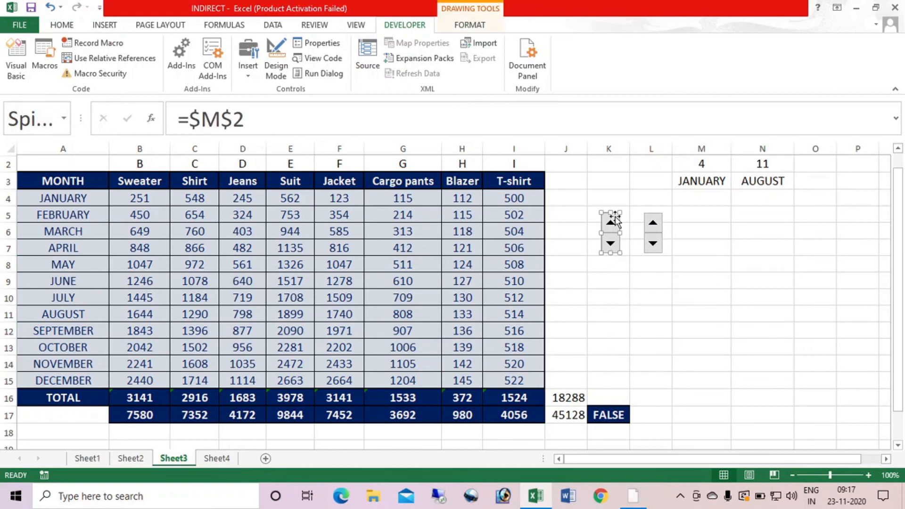
{"action": "left_click_drag", "start_coordinate": [609, 233], "coordinate": [555, 198]}
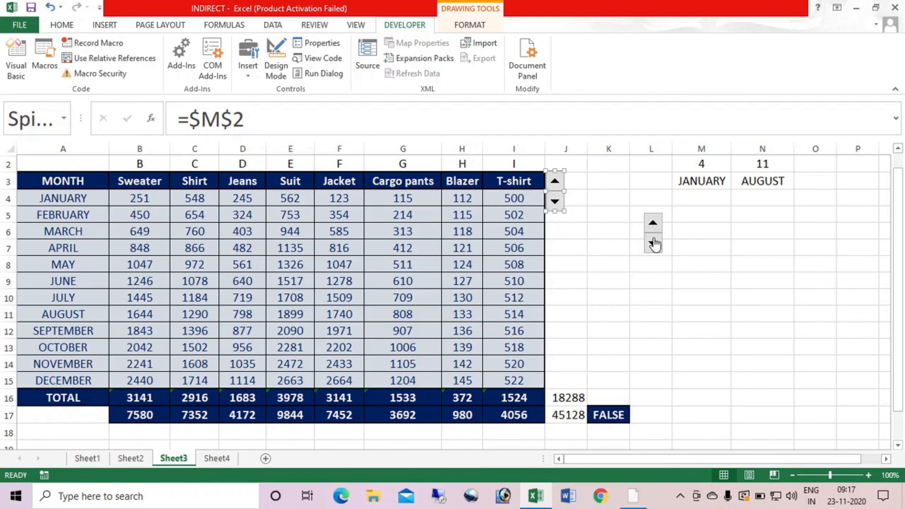
{"action": "right_click", "coordinate": [653, 243]}
{"action": "key", "text": "Escape"}
{"action": "left_click_drag", "start_coordinate": [654, 237], "coordinate": [558, 365]}
{"action": "left_click", "coordinate": [765, 283]}
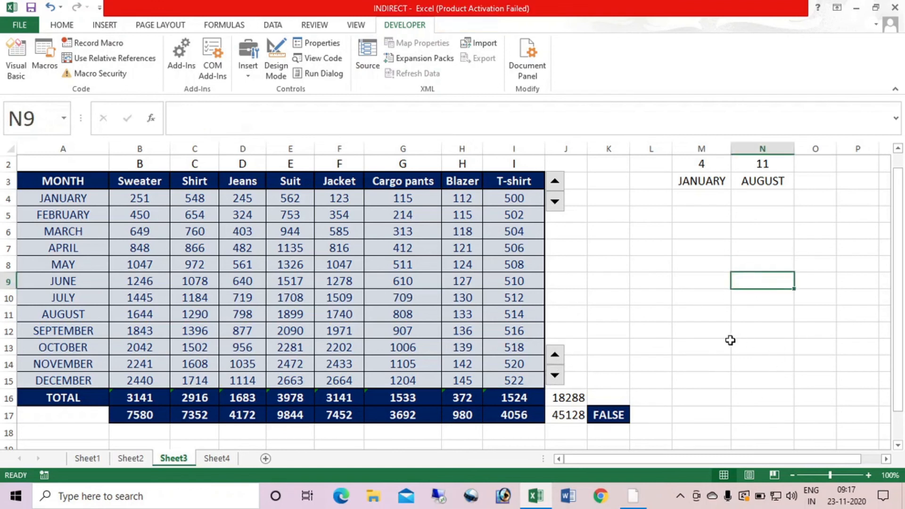
Enter =M3&" TO "&N3 in A17 as the period label and autofit column A to it
{"action": "left_click", "coordinate": [80, 419]}
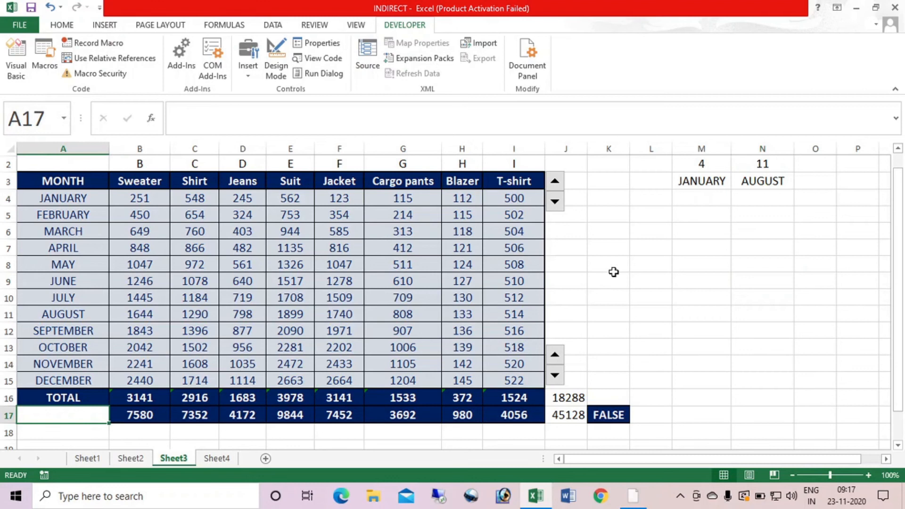
{"action": "type", "text": "="}
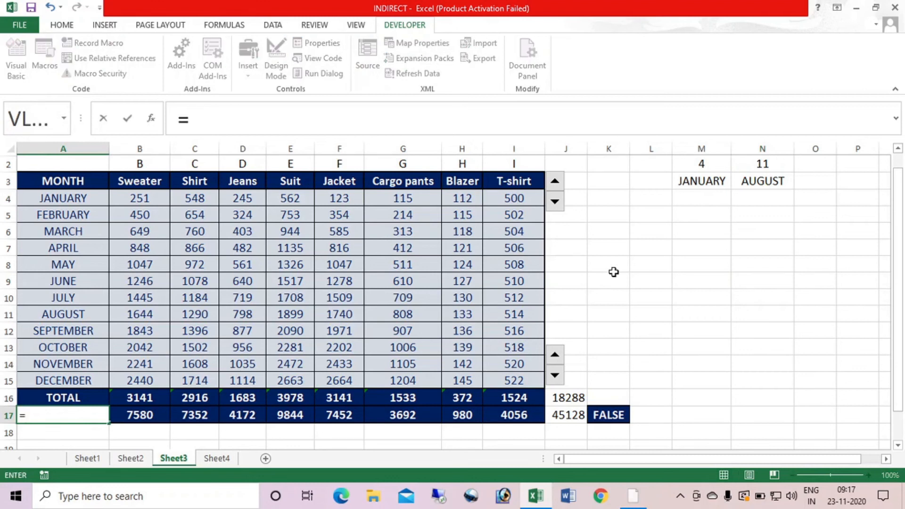
{"action": "left_click", "coordinate": [703, 179]}
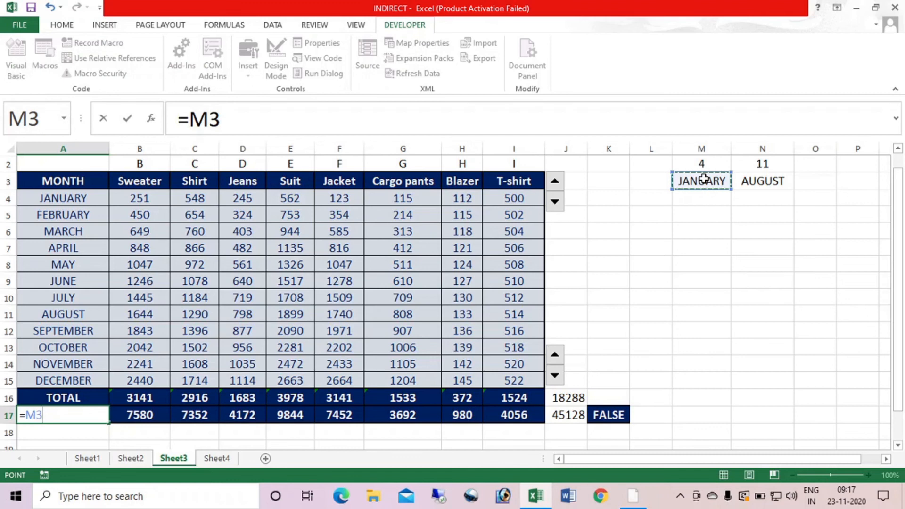
{"action": "type", "text": "&\""}
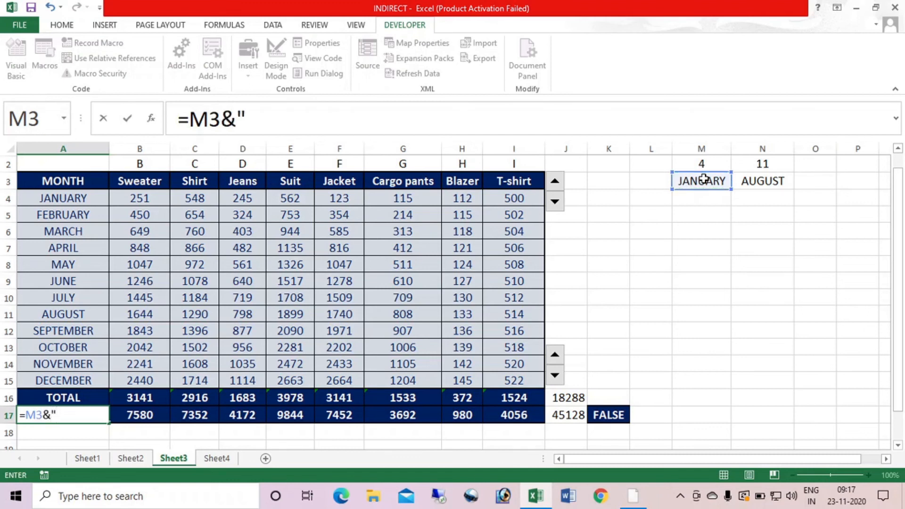
{"action": "type", "text": " TO \"&"}
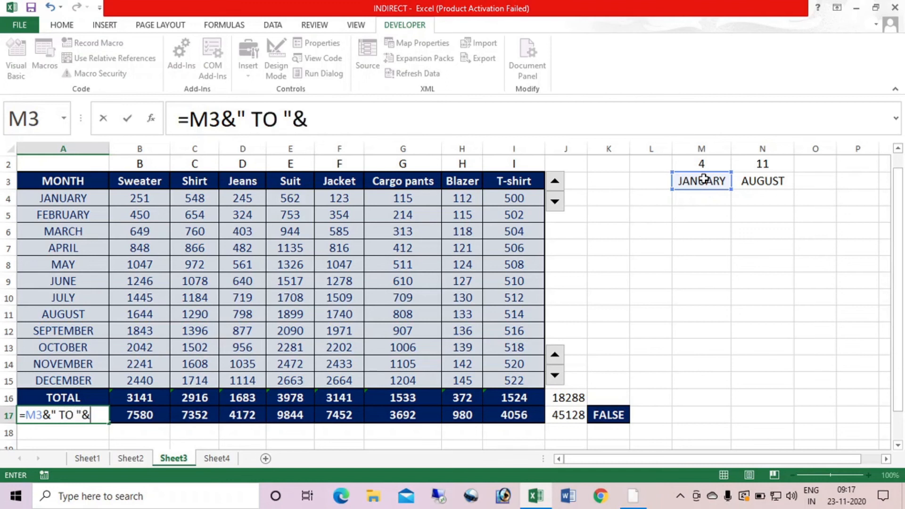
{"action": "left_click", "coordinate": [765, 189]}
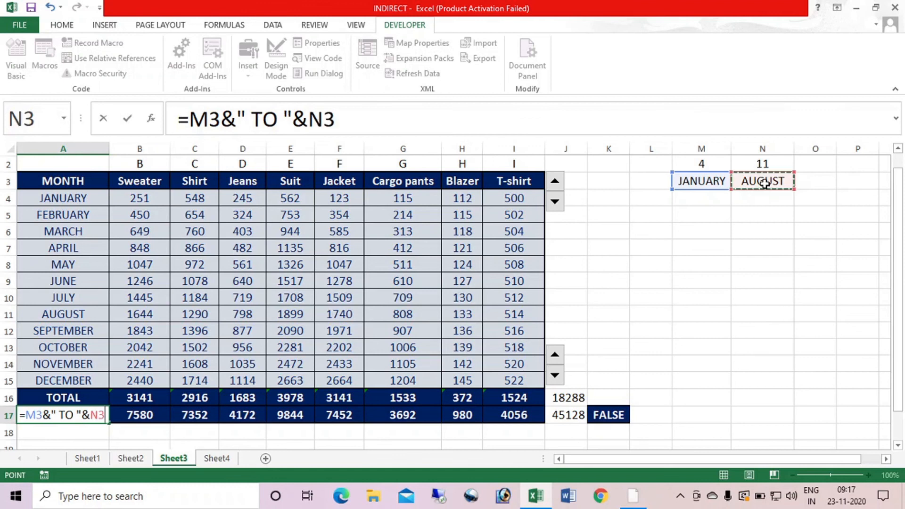
{"action": "key", "text": "Return"}
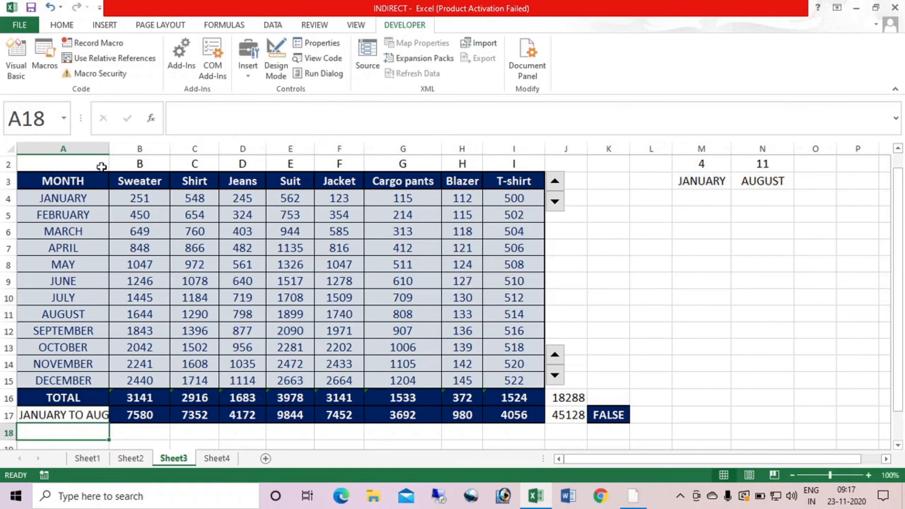
{"action": "double_click", "coordinate": [109, 148]}
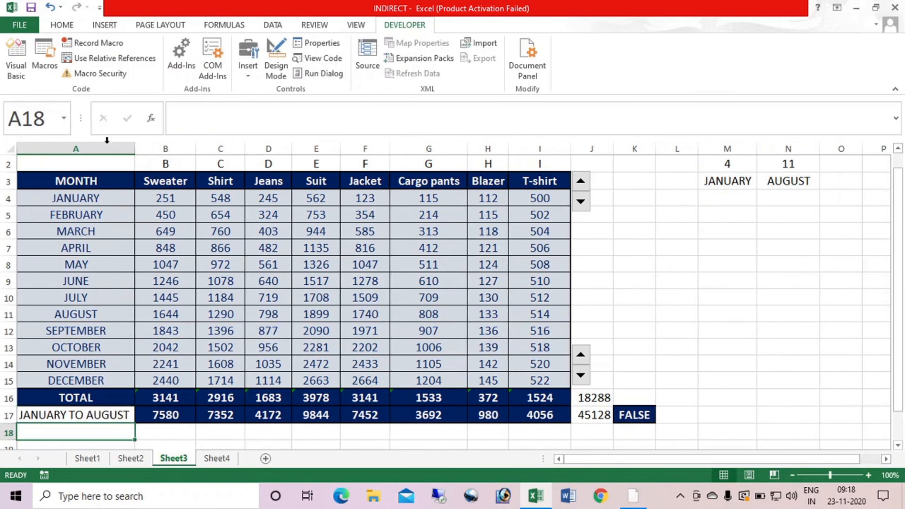
Copy the formatting of B17 onto the period label in A17
{"action": "left_click", "coordinate": [162, 415]}
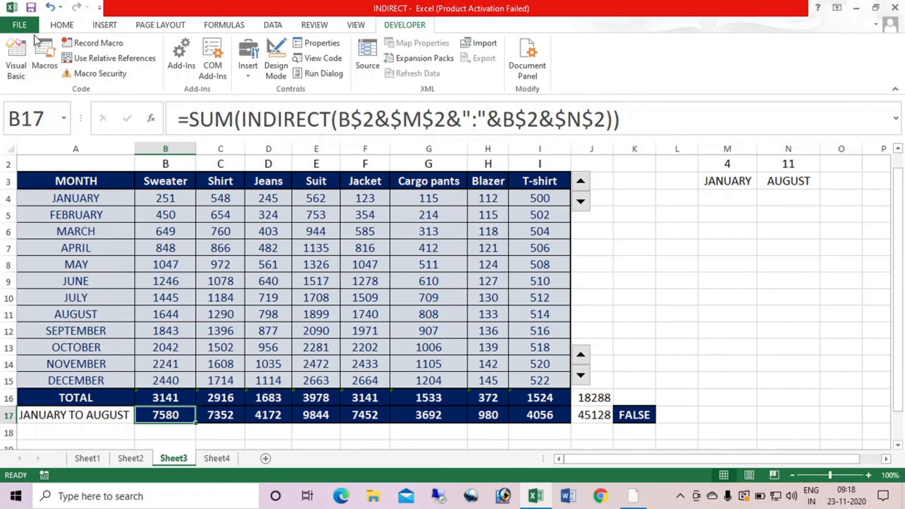
{"action": "left_click", "coordinate": [68, 26]}
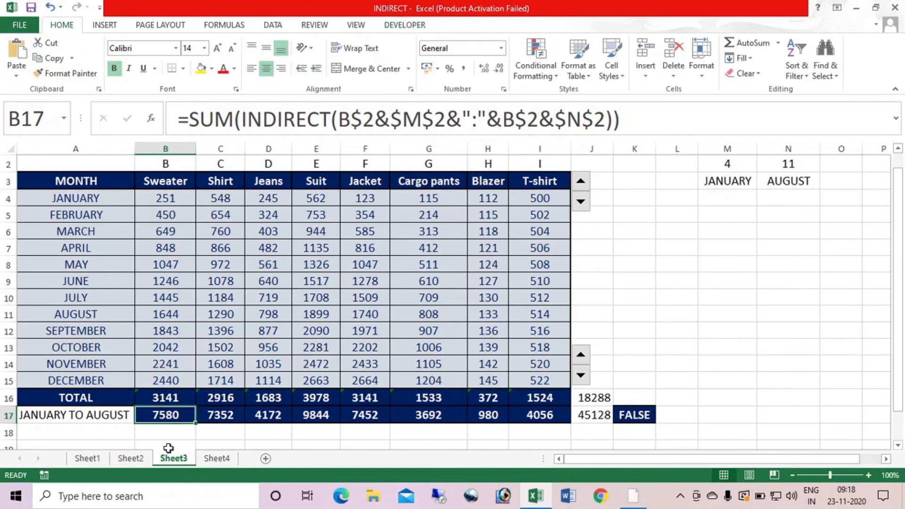
{"action": "left_click", "coordinate": [66, 73]}
{"action": "left_click", "coordinate": [115, 416]}
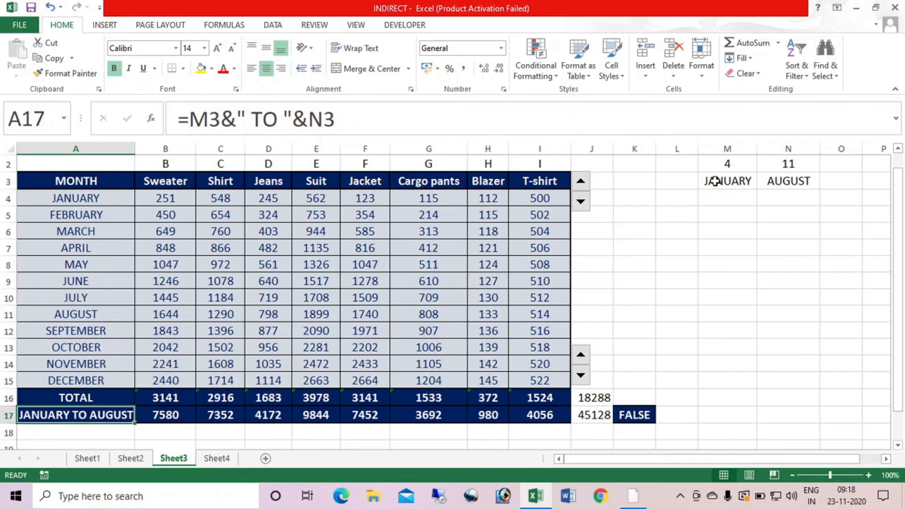
Raise the start row to 6 with its spin button and widen column A to give the period label more room
{"action": "left_click", "coordinate": [581, 182]}
{"action": "left_click", "coordinate": [582, 183]}
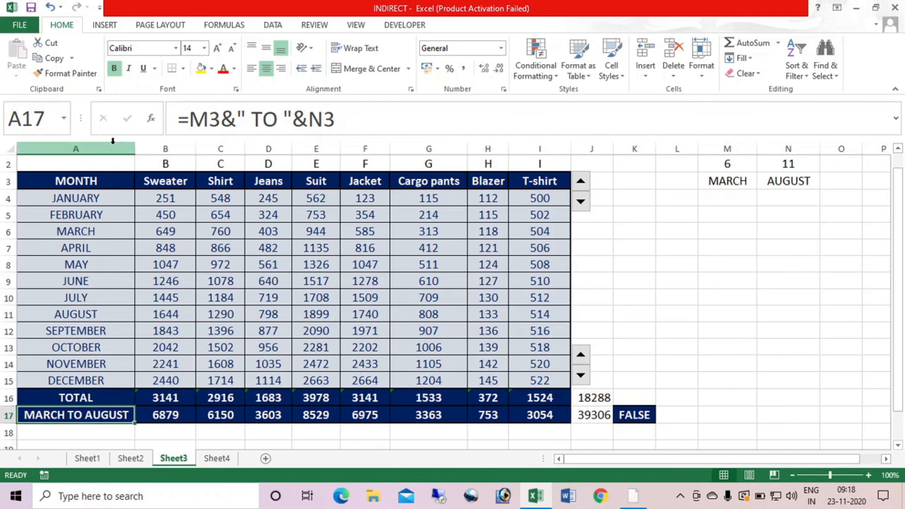
{"action": "left_click_drag", "start_coordinate": [134, 149], "coordinate": [158, 148]}
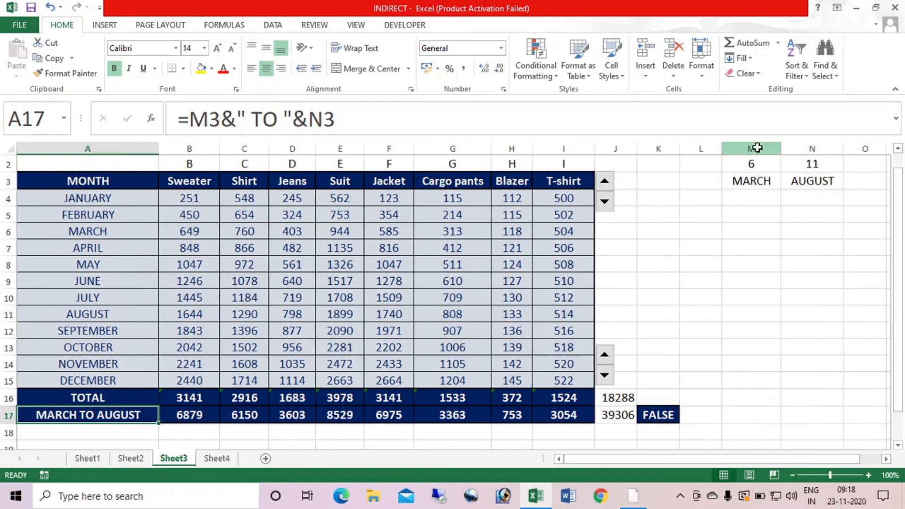
Hide columns M and N, which hold the start and end rows and month names
{"action": "left_click_drag", "start_coordinate": [760, 148], "coordinate": [812, 149]}
{"action": "right_click", "coordinate": [804, 245]}
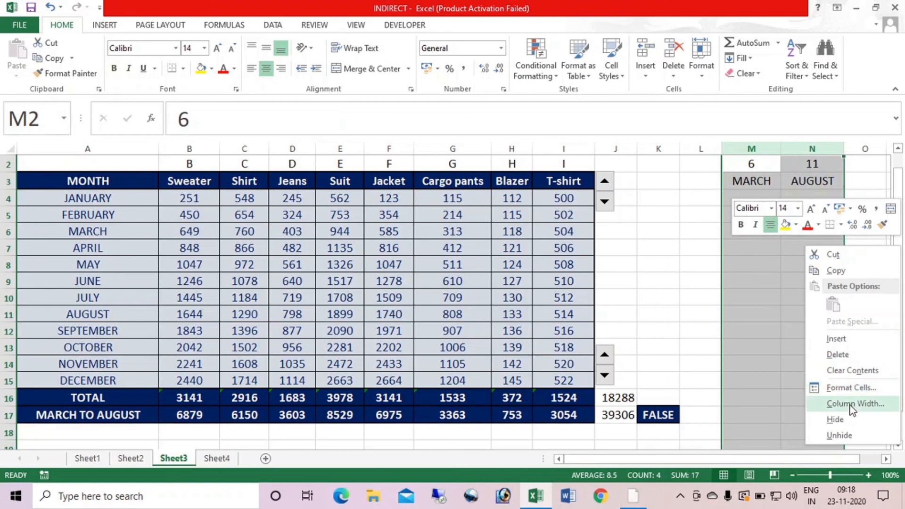
{"action": "left_click", "coordinate": [846, 419]}
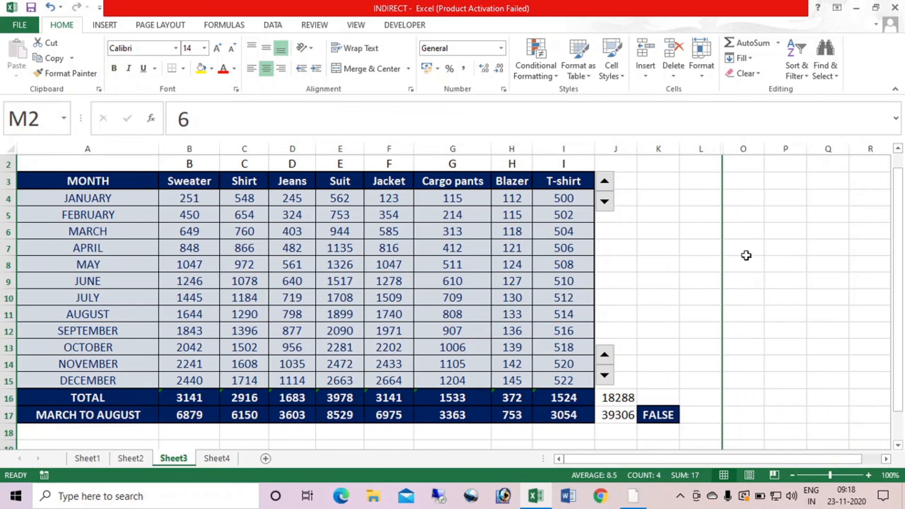
Change the font color of row 2 to white so the helper column letters blend into the background
{"action": "left_click", "coordinate": [8, 164]}
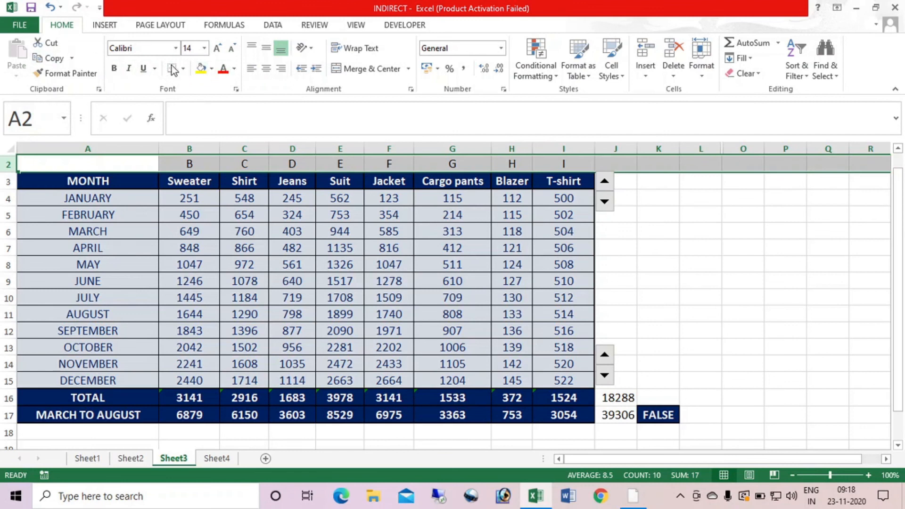
{"action": "left_click", "coordinate": [234, 68]}
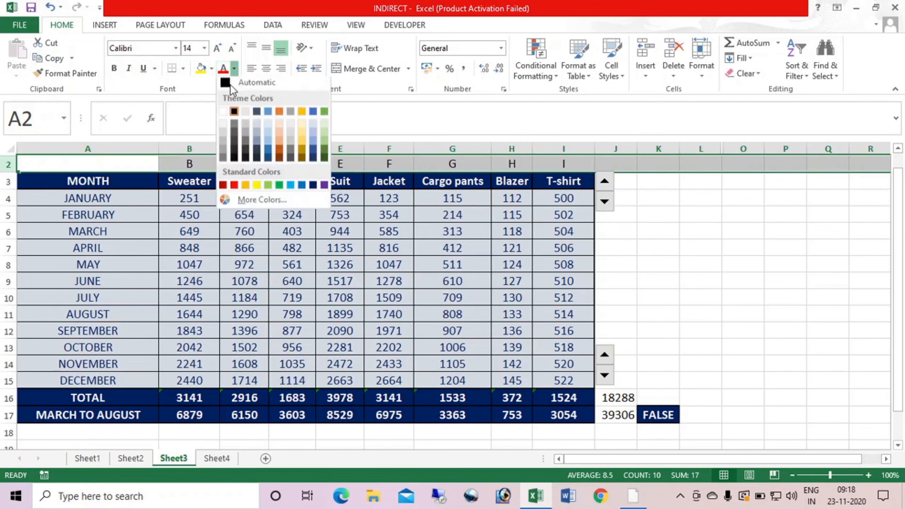
{"action": "left_click", "coordinate": [222, 114]}
{"action": "left_click", "coordinate": [732, 271]}
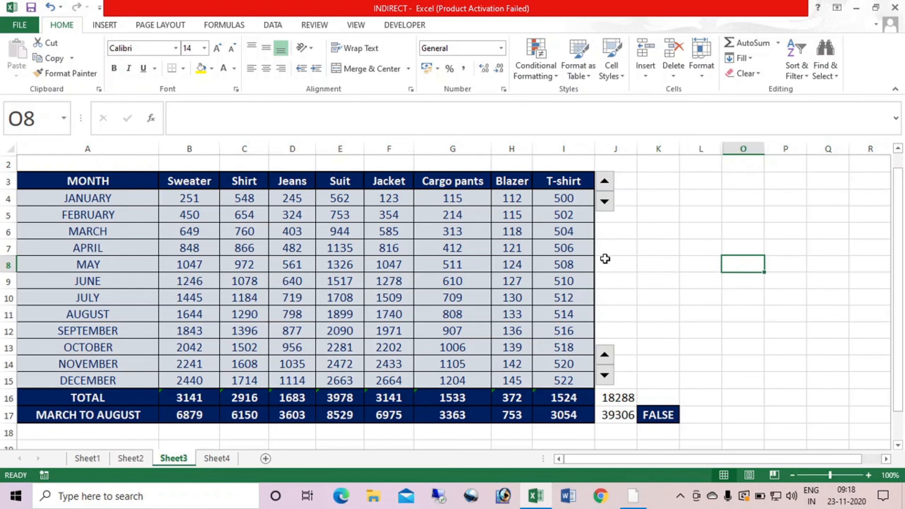
Use the two spin buttons to set the period in A17 to January to March
{"action": "left_click", "coordinate": [604, 208]}
{"action": "left_click", "coordinate": [604, 207]}
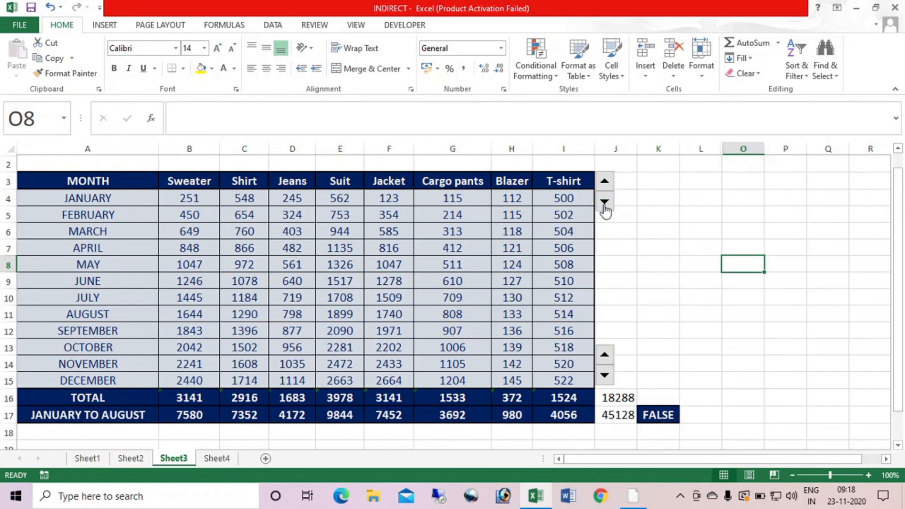
{"action": "left_click", "coordinate": [604, 356]}
{"action": "left_click", "coordinate": [604, 356]}
{"action": "left_click", "coordinate": [605, 375]}
{"action": "left_click", "coordinate": [605, 376]}
{"action": "left_click", "coordinate": [605, 376]}
{"action": "left_click", "coordinate": [605, 376]}
{"action": "left_click", "coordinate": [605, 375]}
{"action": "left_click", "coordinate": [606, 375]}
{"action": "left_click", "coordinate": [605, 375]}
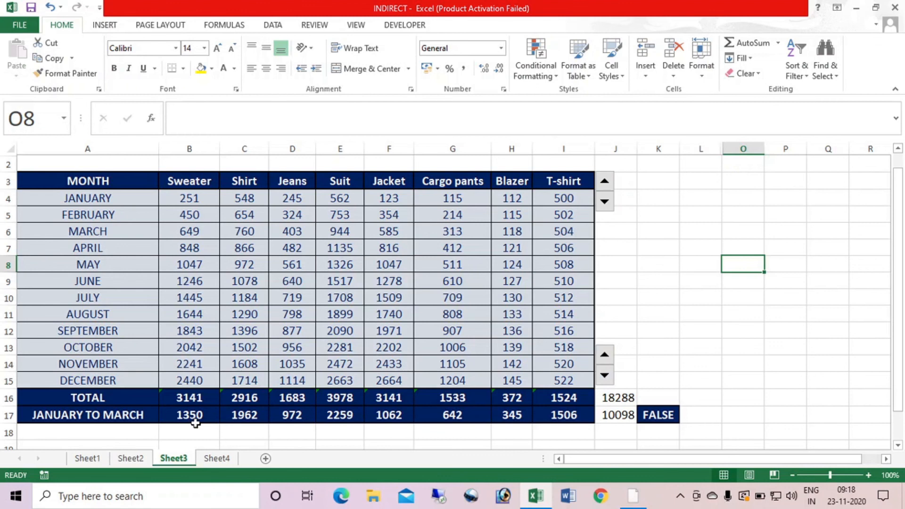
Enter a SUM of B4:B6 in B16 and fill it across to I16 to check the INDIRECT totals
{"action": "left_click", "coordinate": [198, 398]}
{"action": "type", "text": "=SUM("}
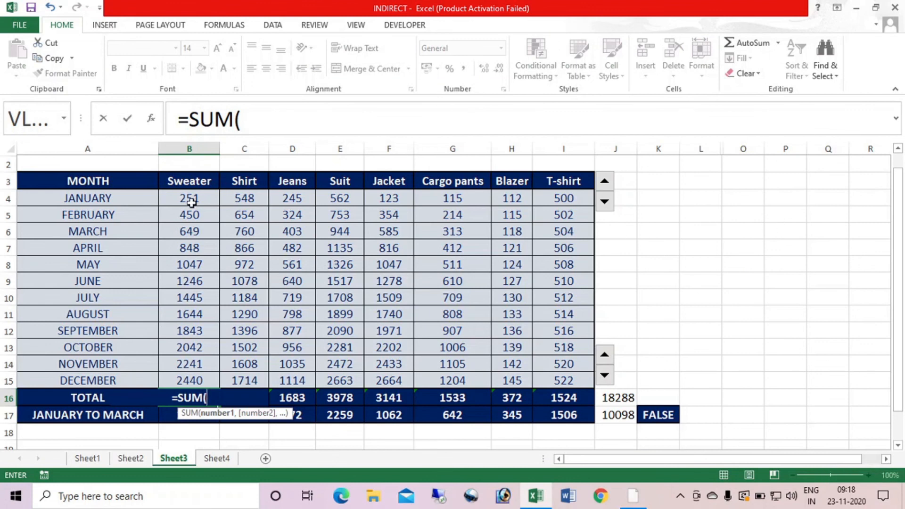
{"action": "left_click_drag", "start_coordinate": [188, 198], "coordinate": [202, 230]}
{"action": "key", "text": "Return"}
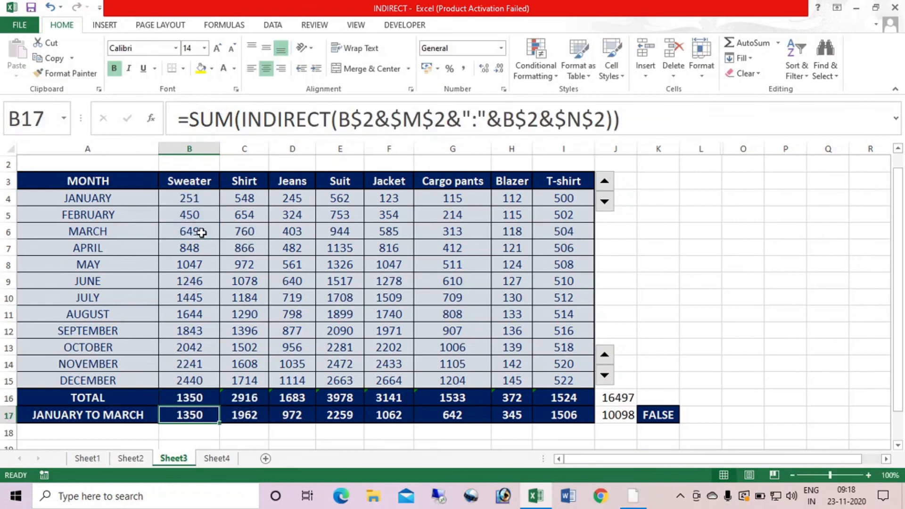
{"action": "left_click", "coordinate": [203, 398]}
{"action": "left_click_drag", "start_coordinate": [219, 405], "coordinate": [570, 401]}
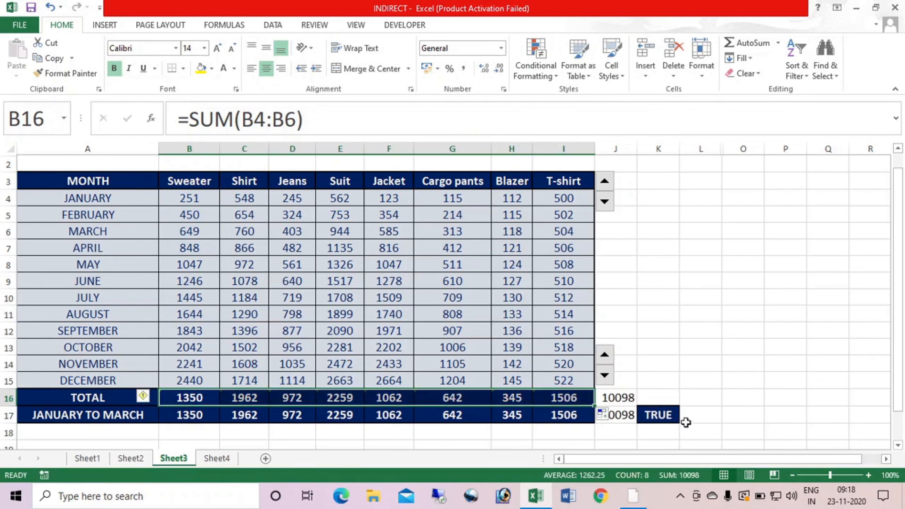
Clear the check totals in J16:J18 and the comparison in K17, and copy K16's plain formatting onto K17
{"action": "left_click_drag", "start_coordinate": [627, 400], "coordinate": [624, 429]}
{"action": "key", "text": "Delete"}
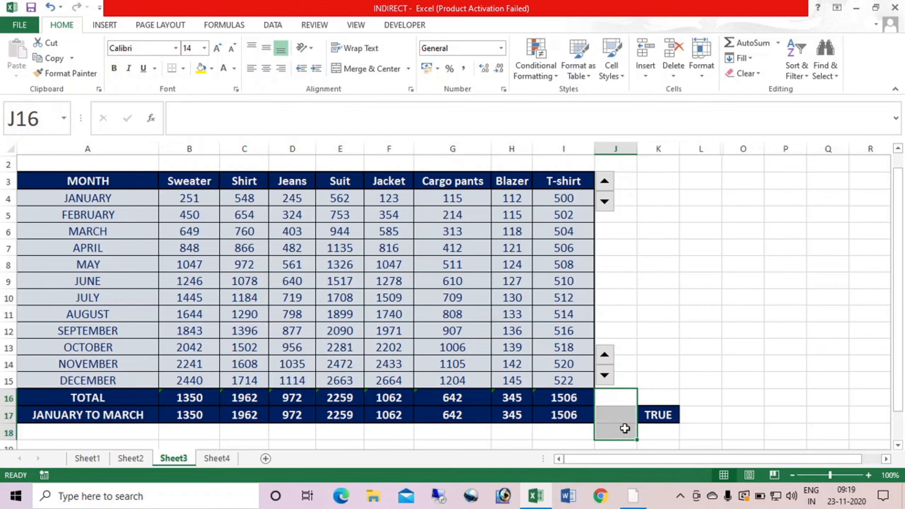
{"action": "left_click", "coordinate": [668, 414]}
{"action": "key", "text": "Delete"}
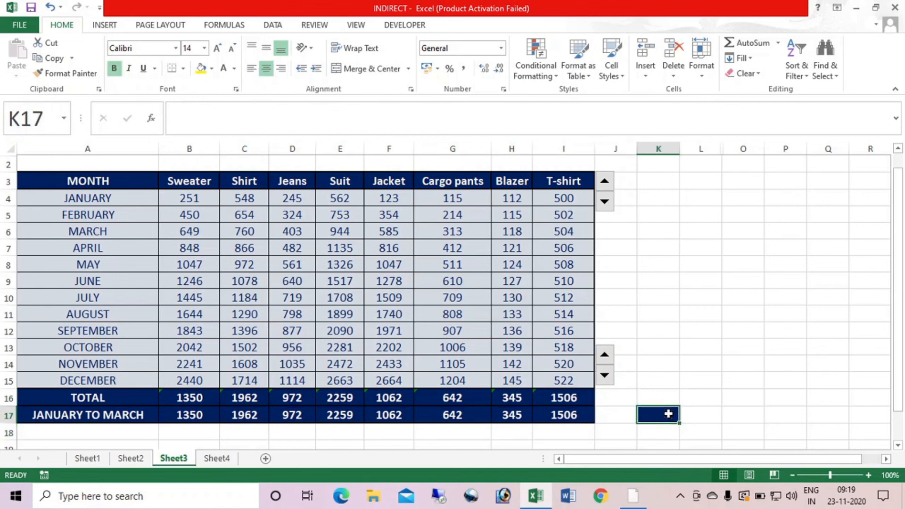
{"action": "left_click", "coordinate": [671, 393]}
{"action": "left_click", "coordinate": [56, 74]}
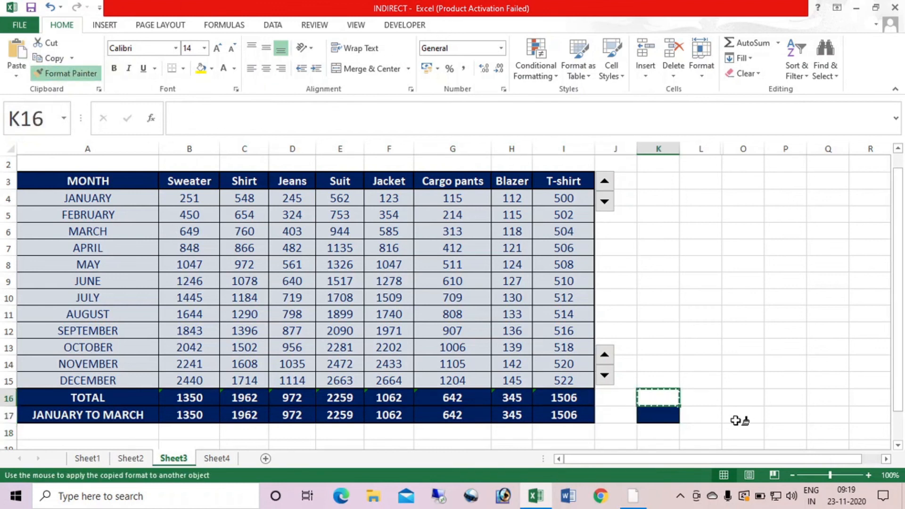
{"action": "left_click", "coordinate": [658, 414]}
Delete the SUM totals from B16:I16 and return to cell A2
{"action": "left_click_drag", "start_coordinate": [199, 401], "coordinate": [560, 403]}
{"action": "key", "text": "Delete"}
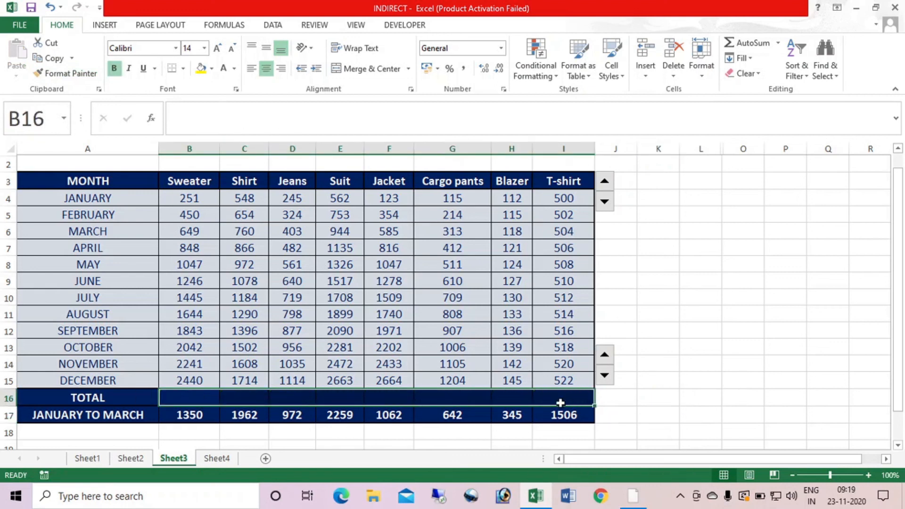
{"action": "left_click", "coordinate": [672, 362]}
{"action": "key", "text": "ctrl+Home"}
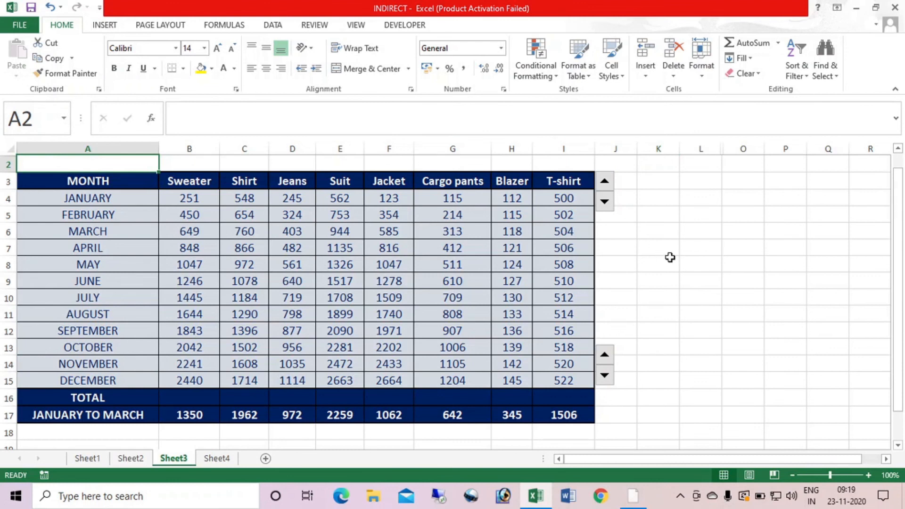
Test both spin buttons by changing the period to April to January and on to October to June
{"action": "left_click", "coordinate": [605, 195]}
{"action": "left_click", "coordinate": [605, 195]}
{"action": "left_click", "coordinate": [605, 195]}
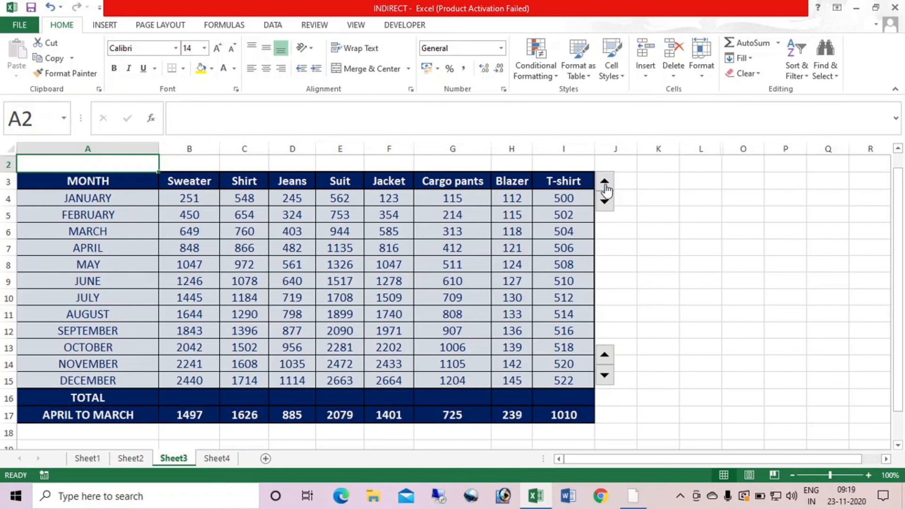
{"action": "left_click", "coordinate": [608, 381]}
{"action": "left_click", "coordinate": [607, 380]}
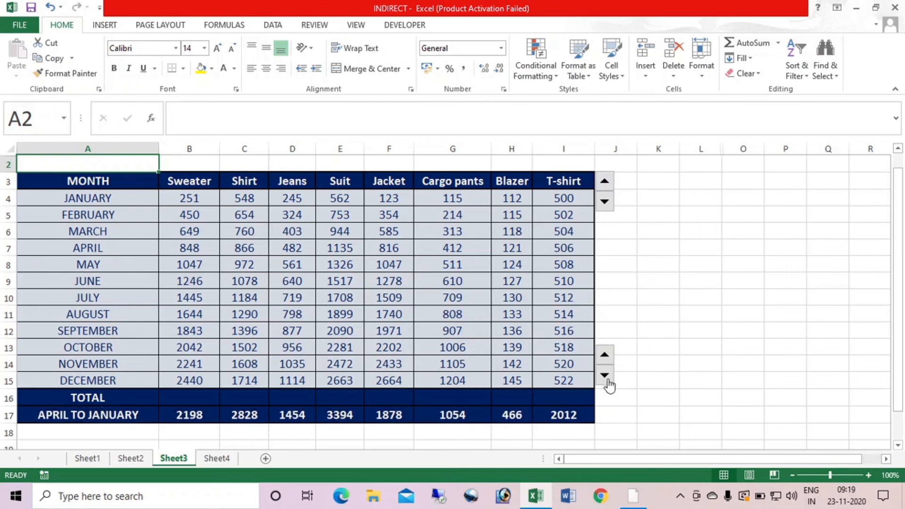
{"action": "left_click", "coordinate": [605, 189]}
{"action": "left_click", "coordinate": [606, 188]}
{"action": "left_click", "coordinate": [605, 189]}
{"action": "left_click", "coordinate": [605, 188]}
{"action": "left_click", "coordinate": [605, 188]}
{"action": "left_click", "coordinate": [605, 188]}
{"action": "left_click", "coordinate": [607, 357]}
{"action": "left_click", "coordinate": [606, 357]}
{"action": "left_click", "coordinate": [606, 356]}
{"action": "left_click", "coordinate": [607, 357]}
{"action": "left_click", "coordinate": [607, 356]}
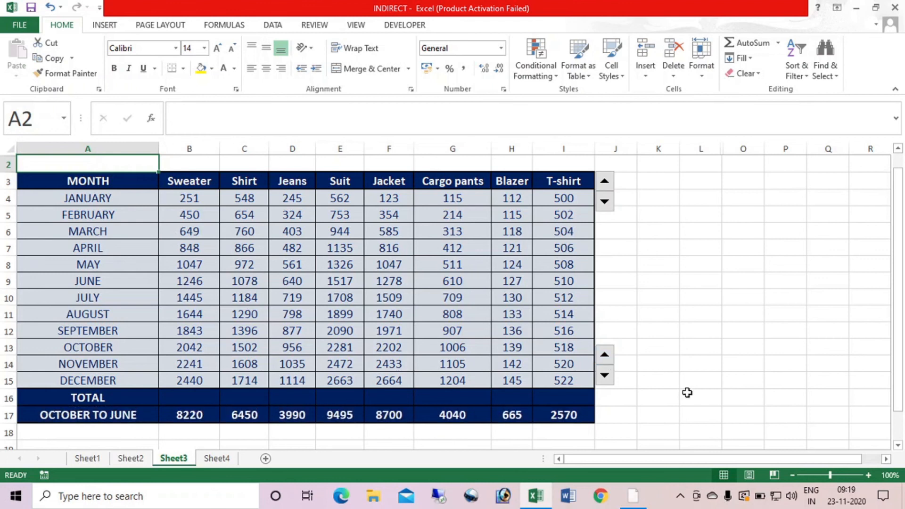